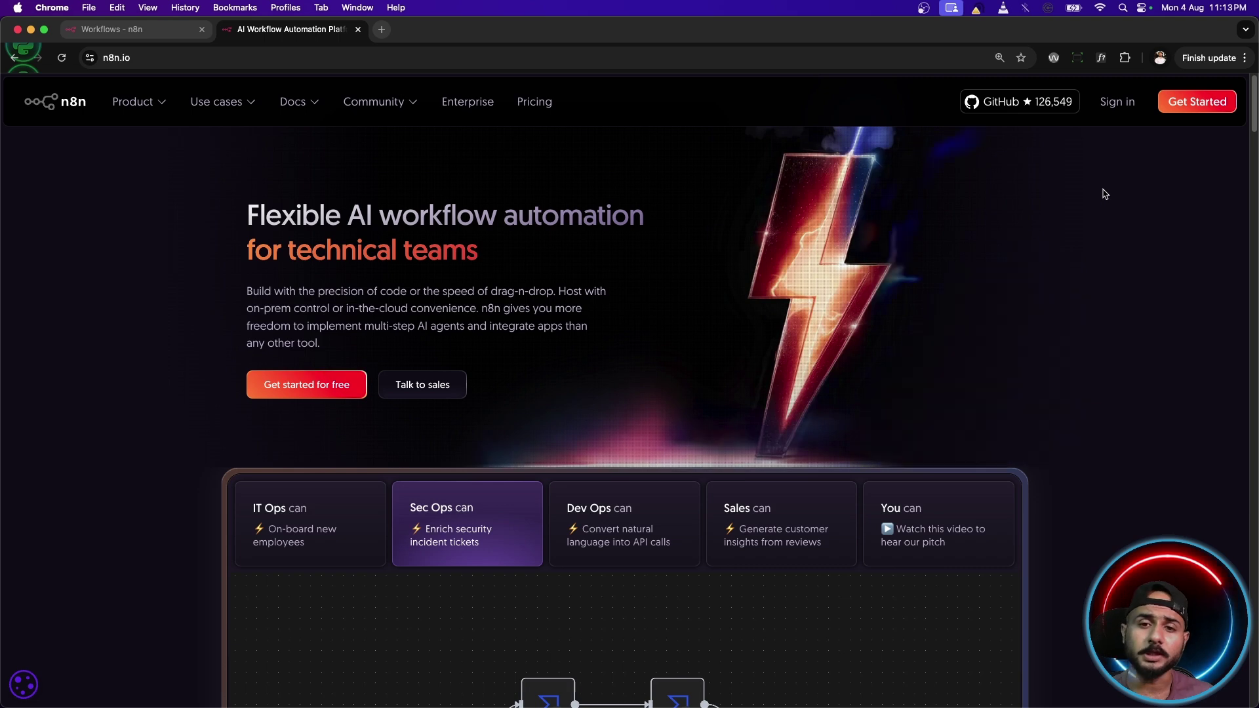
Close the n8n.cloud sign-up tab and return to the Workflows overview listing five workflows.
click(1188, 113)
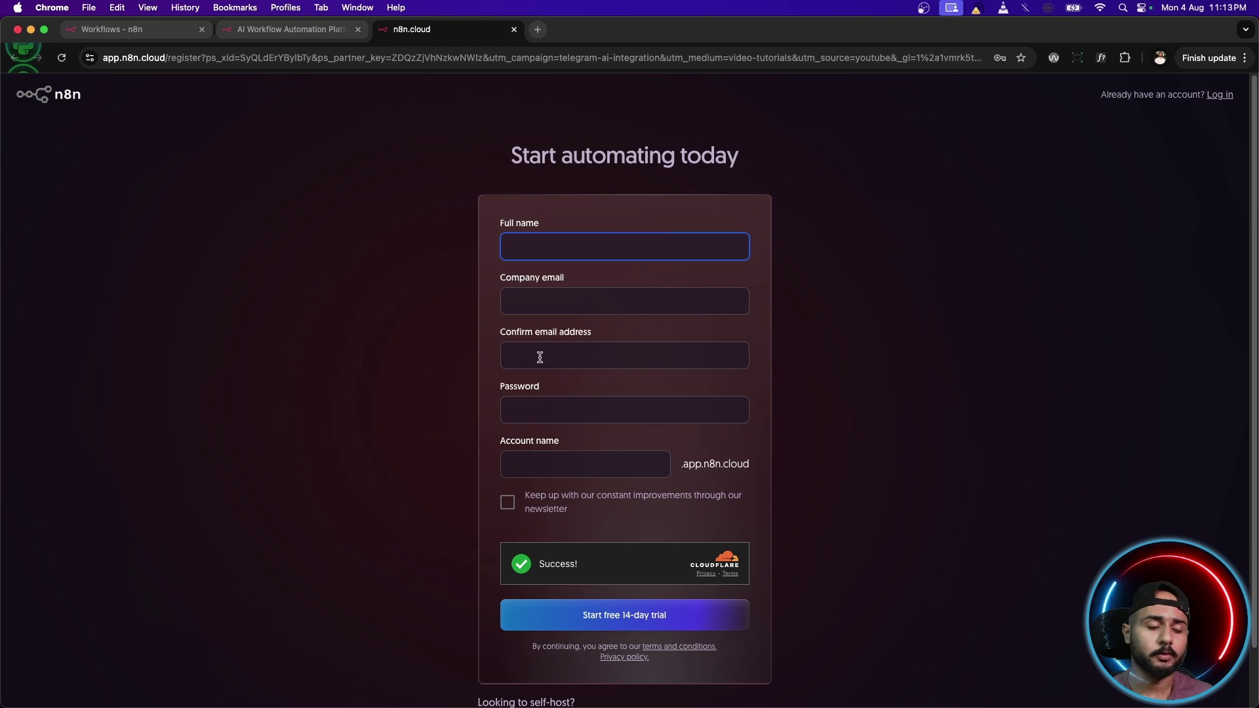
click(397, 30)
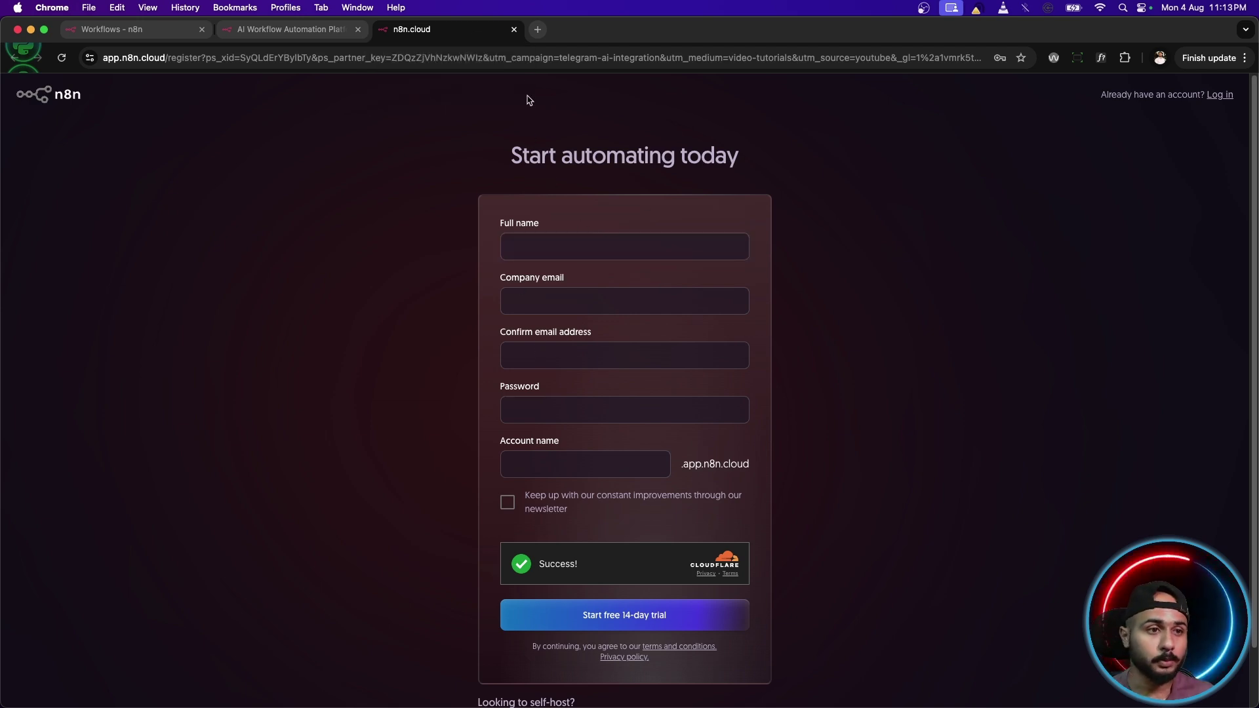
click(514, 30)
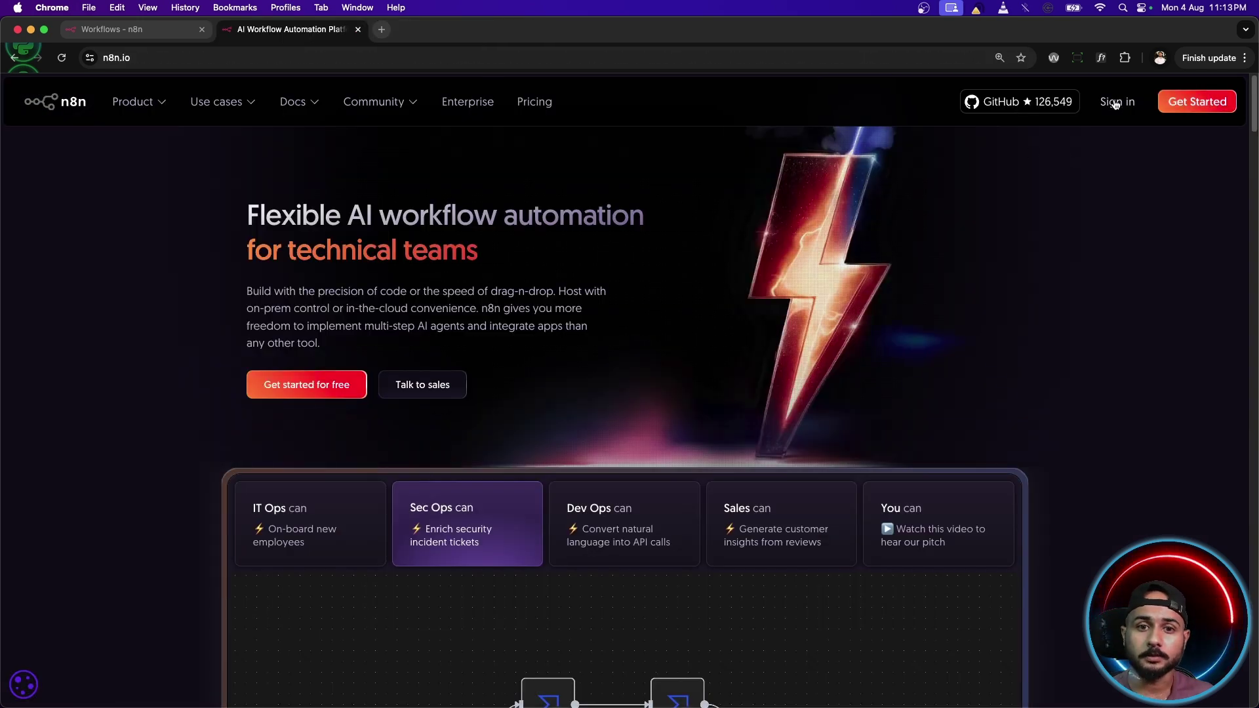
click(131, 30)
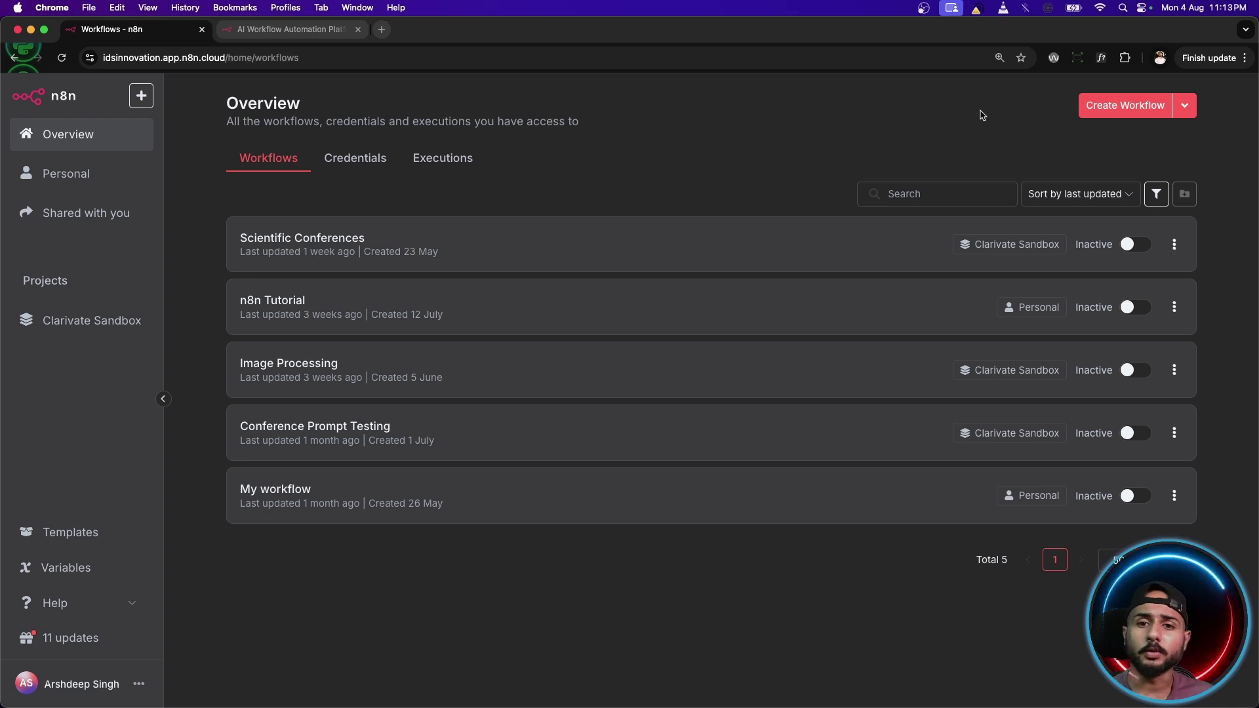
Create a new blank workflow, My workflow 3, from the Overview page.
click(1093, 106)
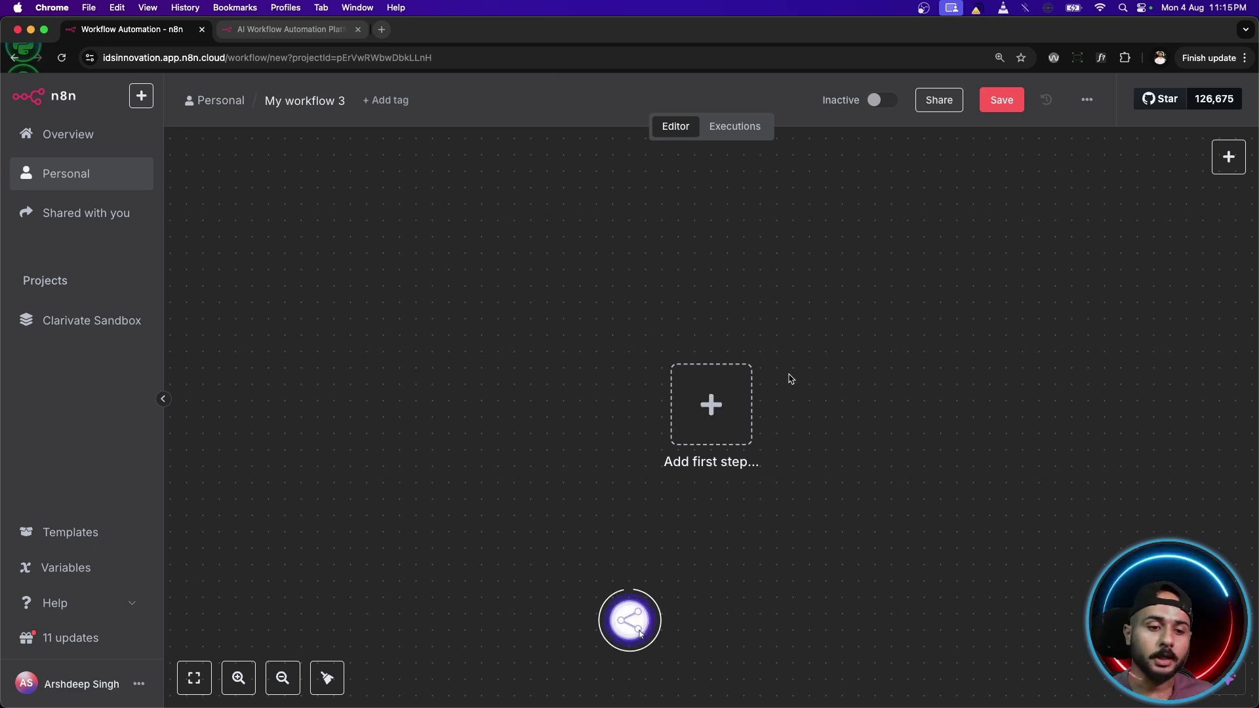
Add a 'Trigger manually' step as the workflow's first node.
click(710, 405)
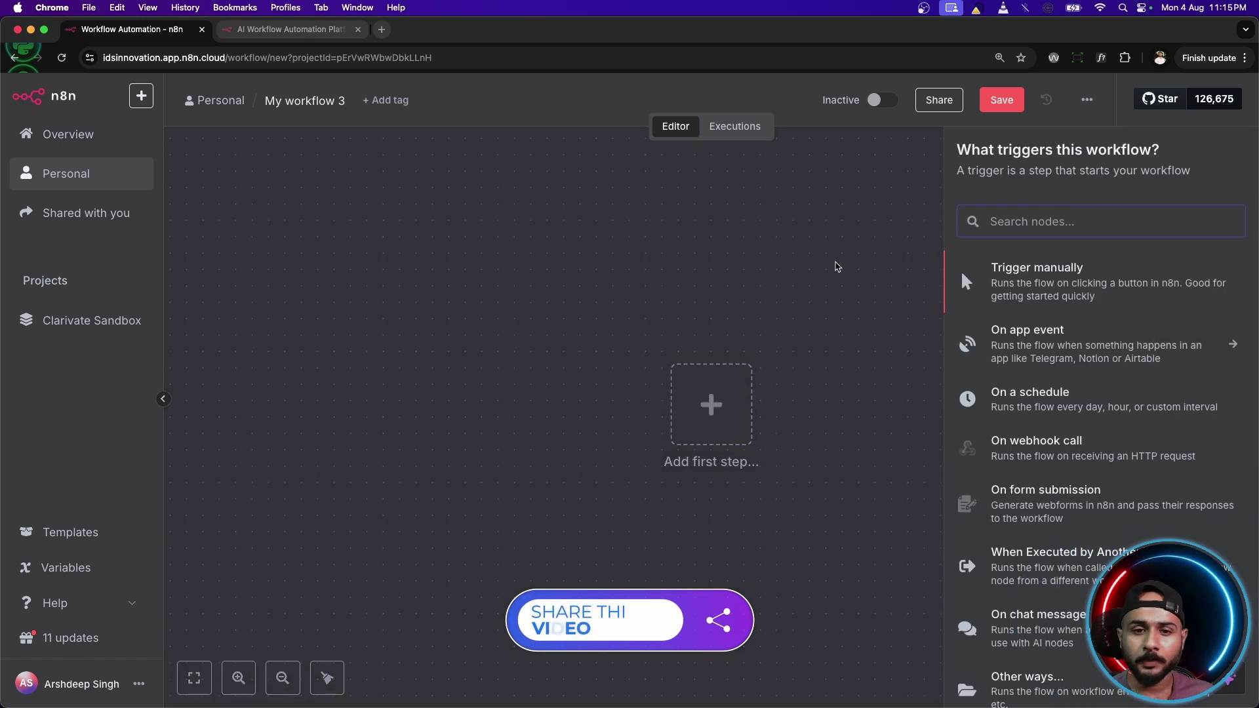
scroll(1063, 507, down, 1)
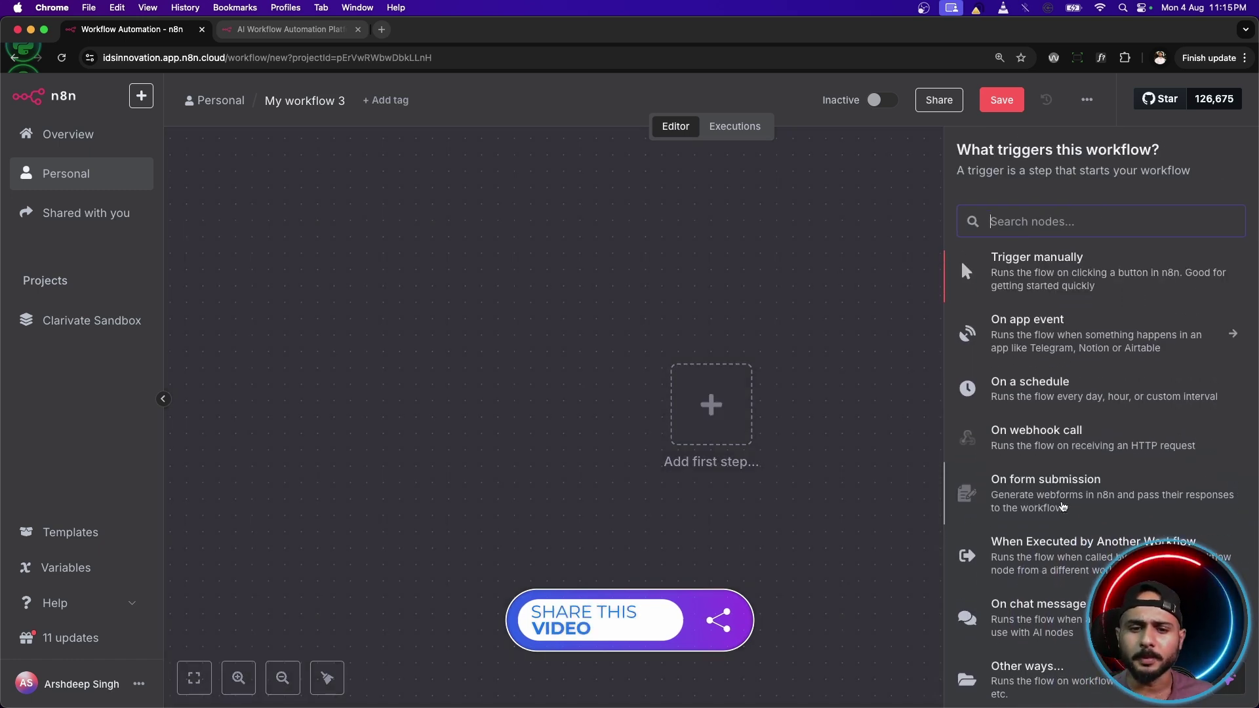
scroll(1062, 506, up, 1)
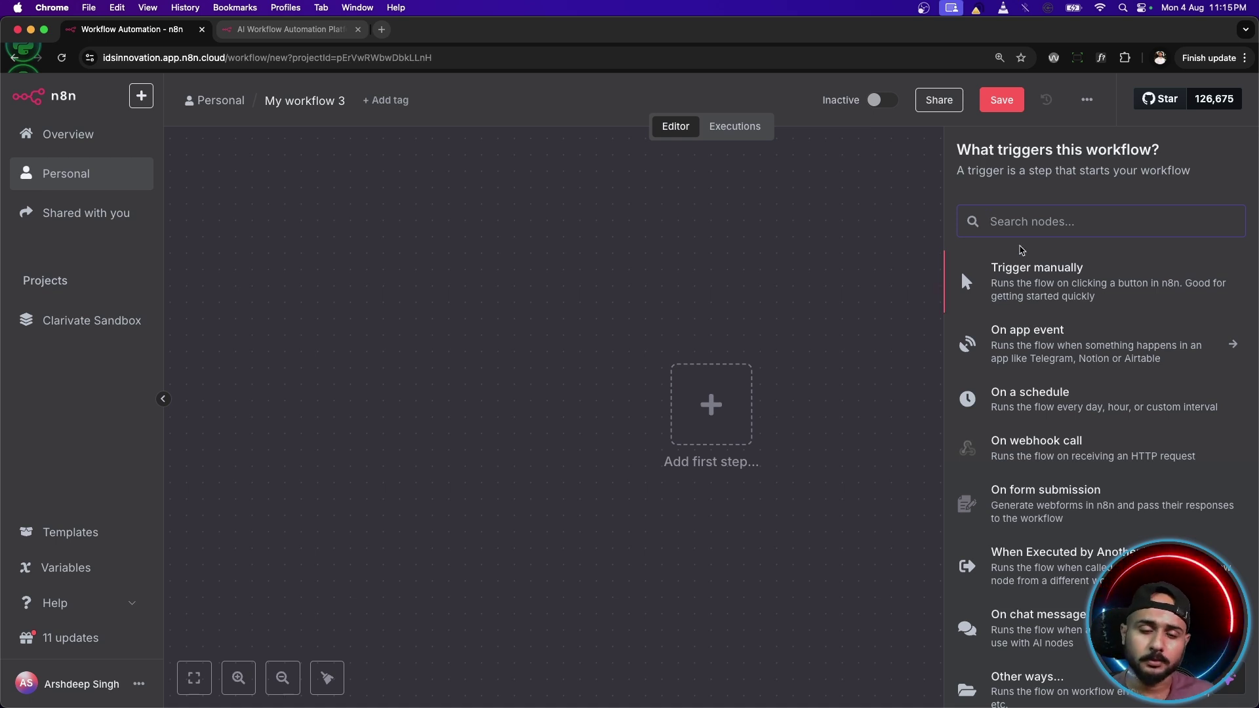
scroll(1047, 386, down, 2)
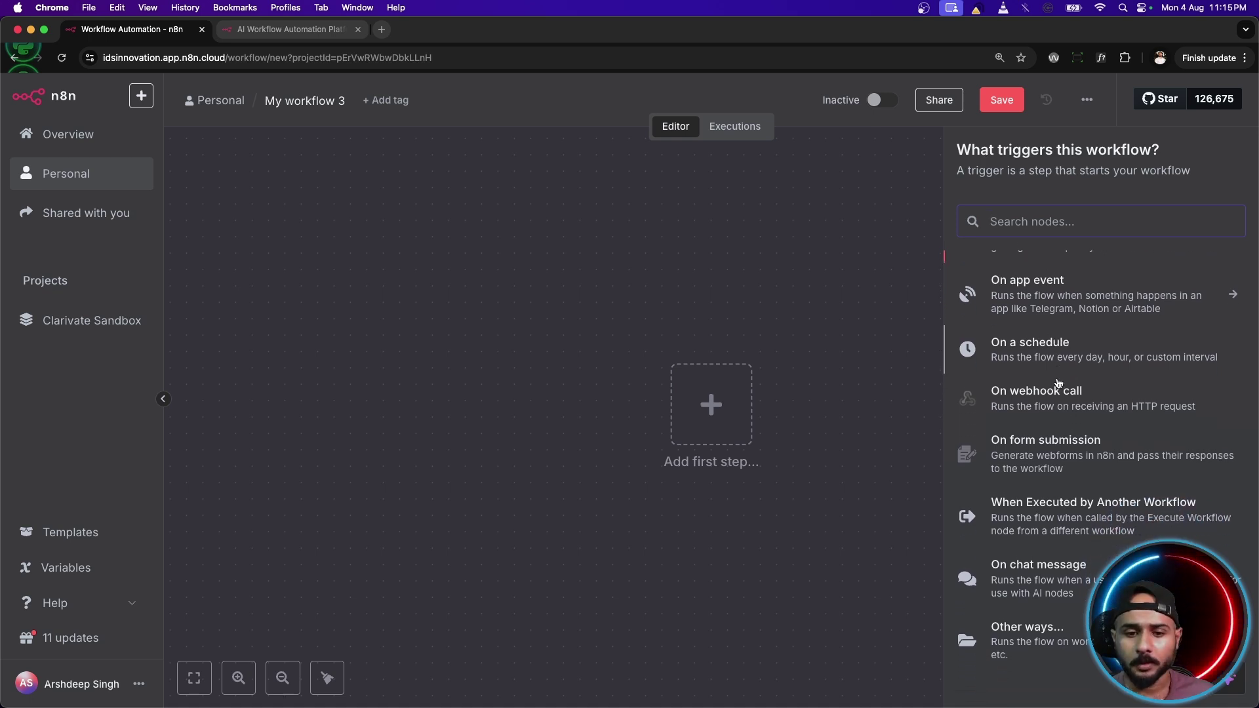
scroll(1047, 387, up, 2)
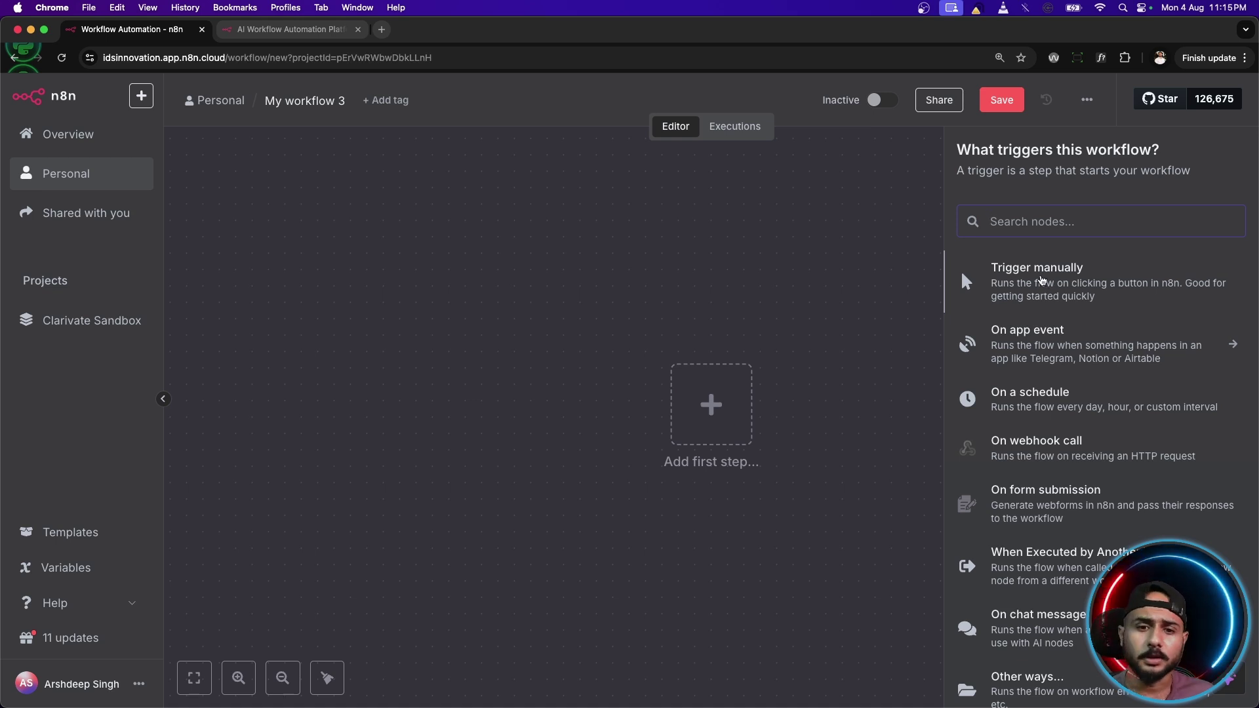
click(1042, 280)
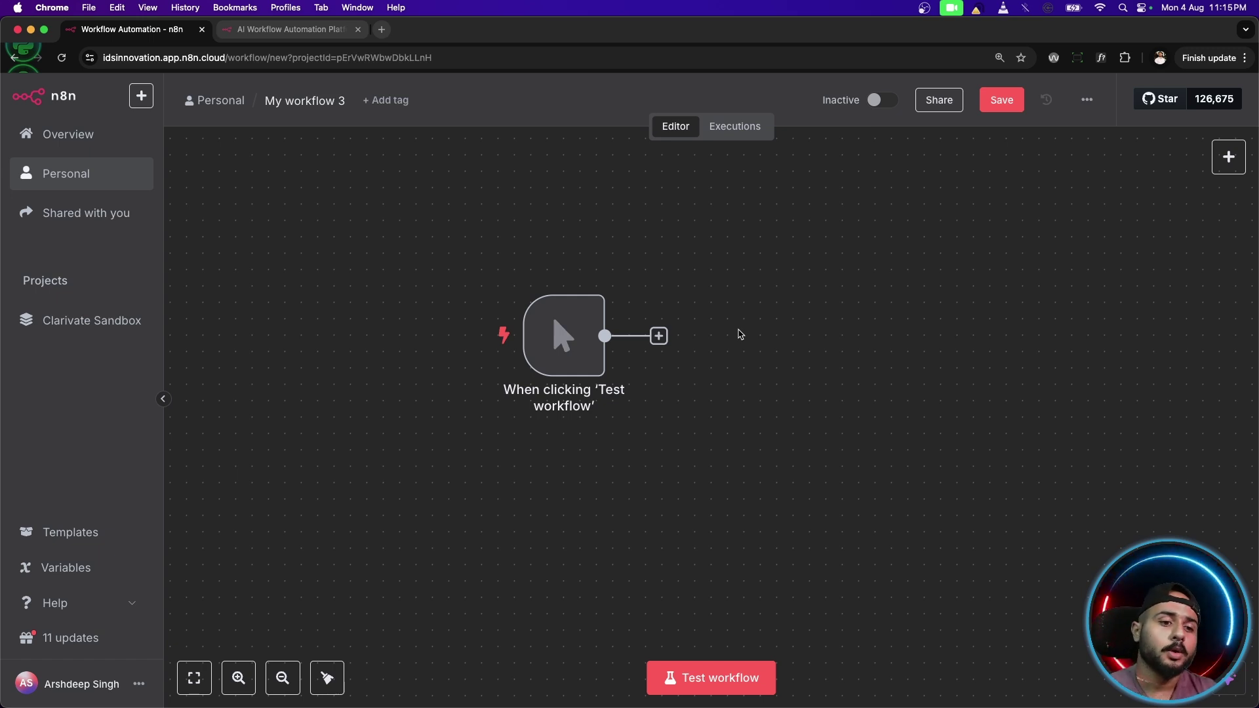
Test the workflow so the manual trigger completes and outputs 1 item.
mouse_move(564, 333)
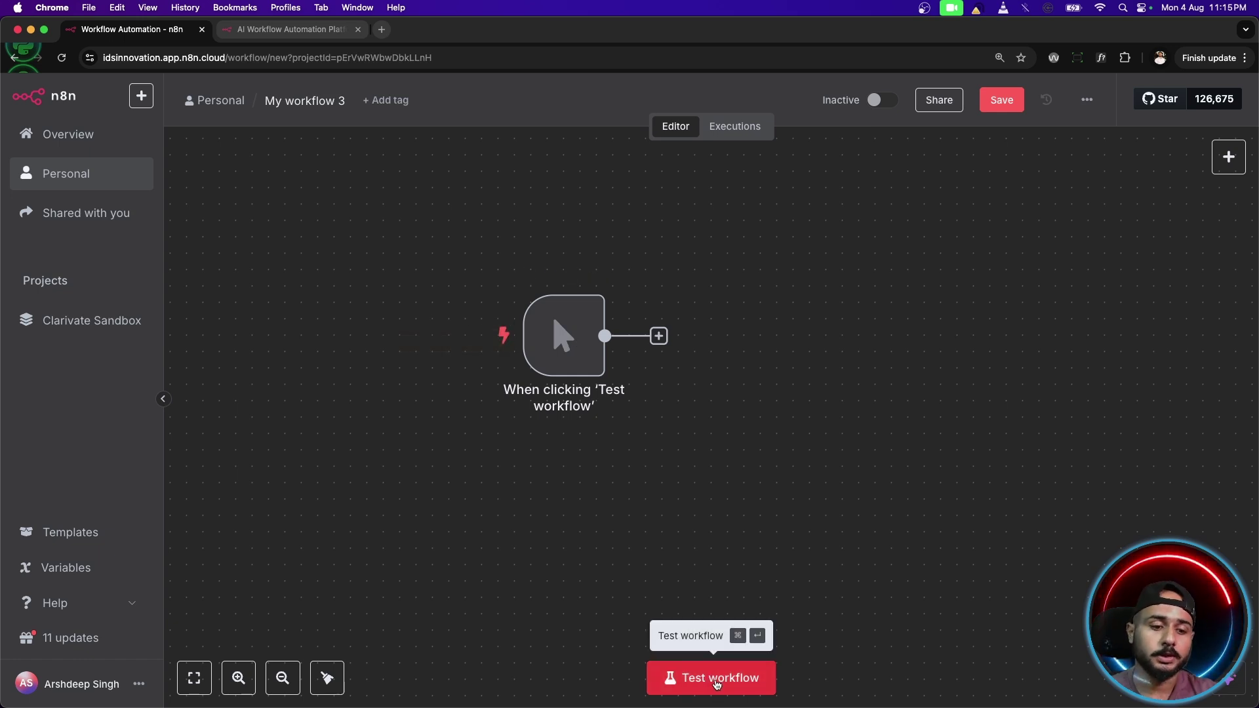
mouse_move(581, 359)
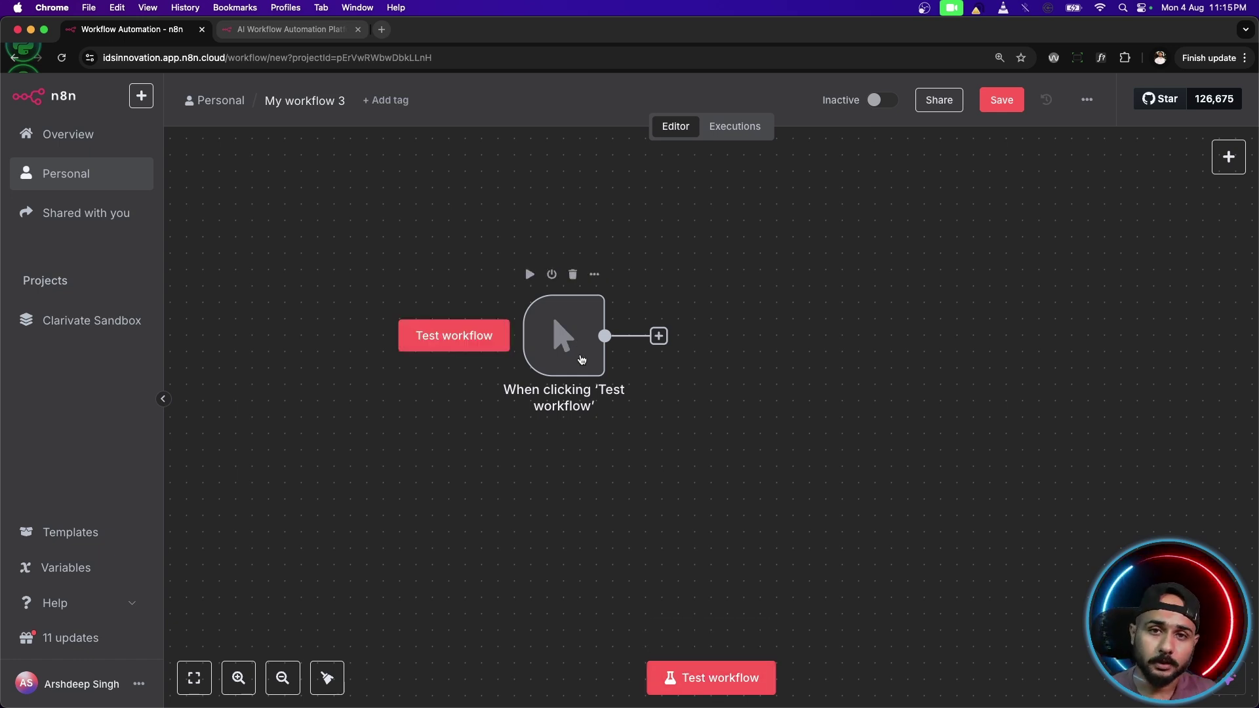
click(581, 359)
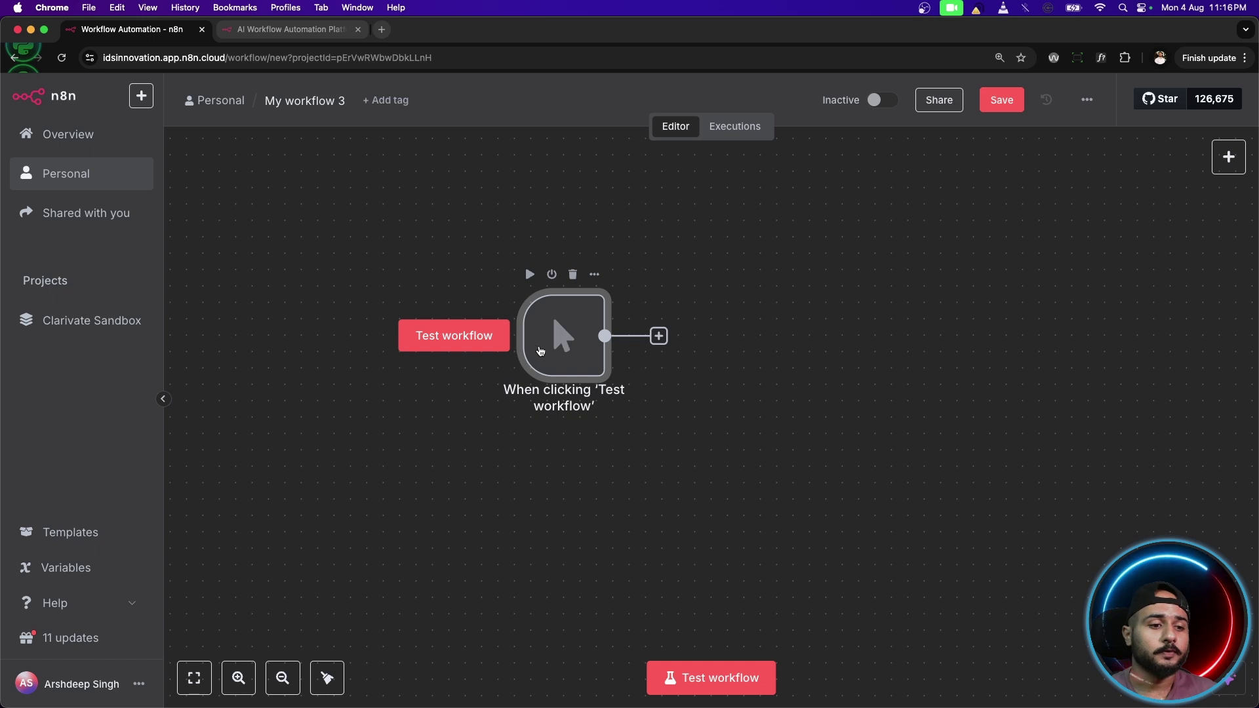
click(722, 674)
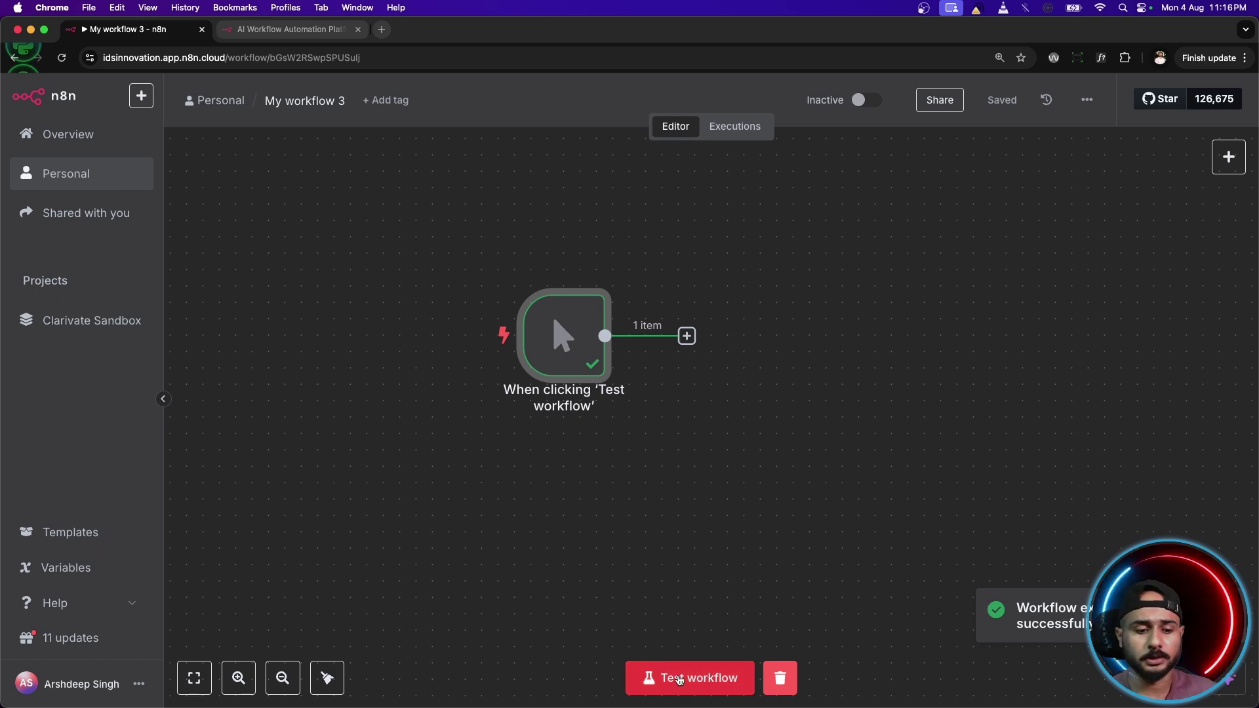
mouse_move(615, 372)
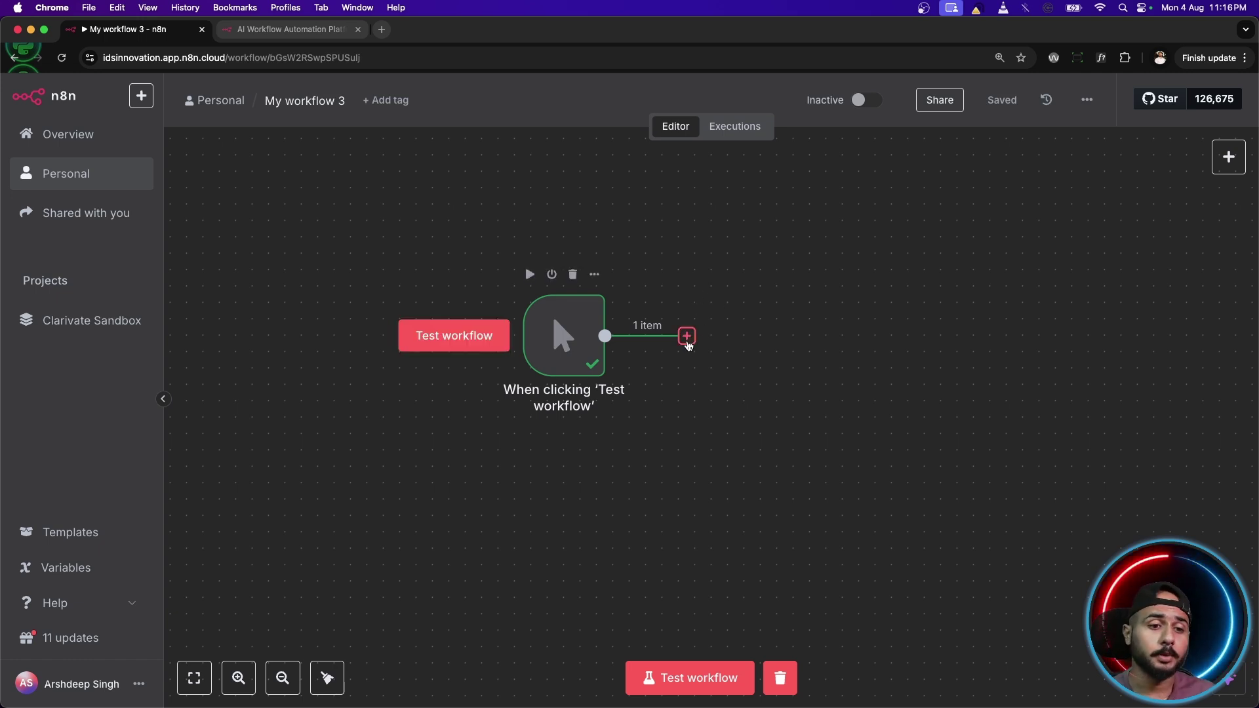
Add a step after the trigger and browse the 'Action in an app' node list and search.
click(686, 337)
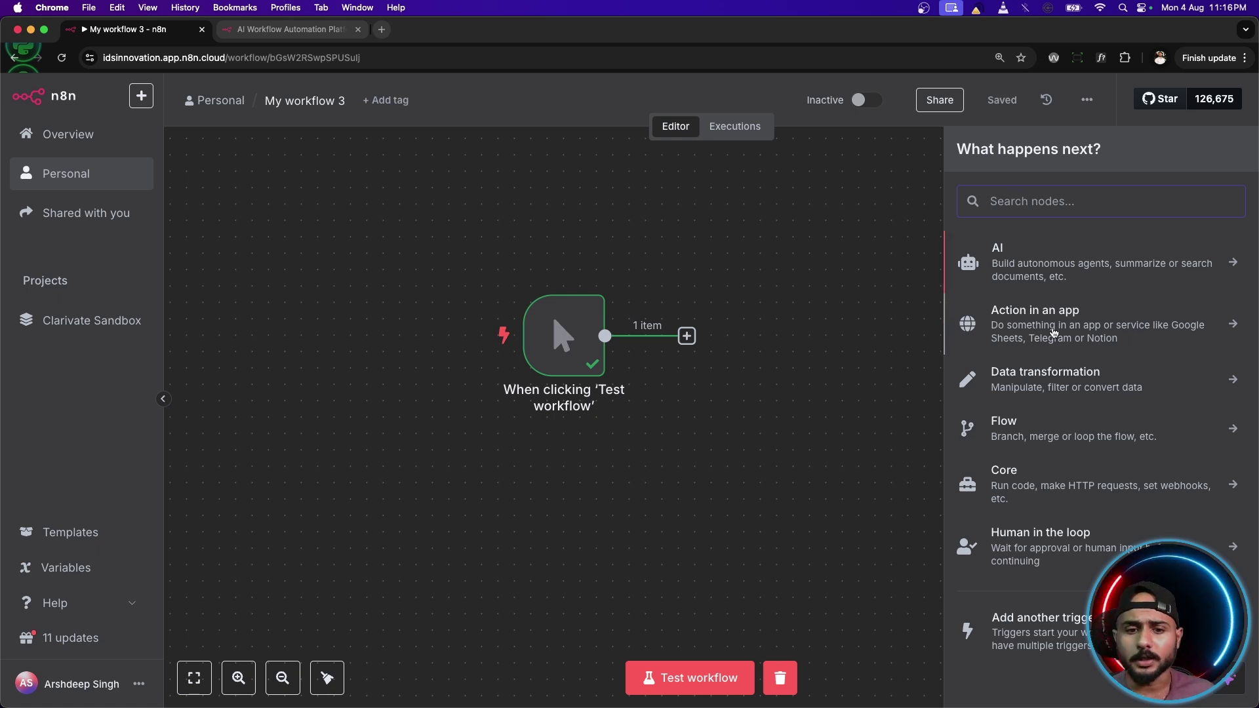
click(1050, 331)
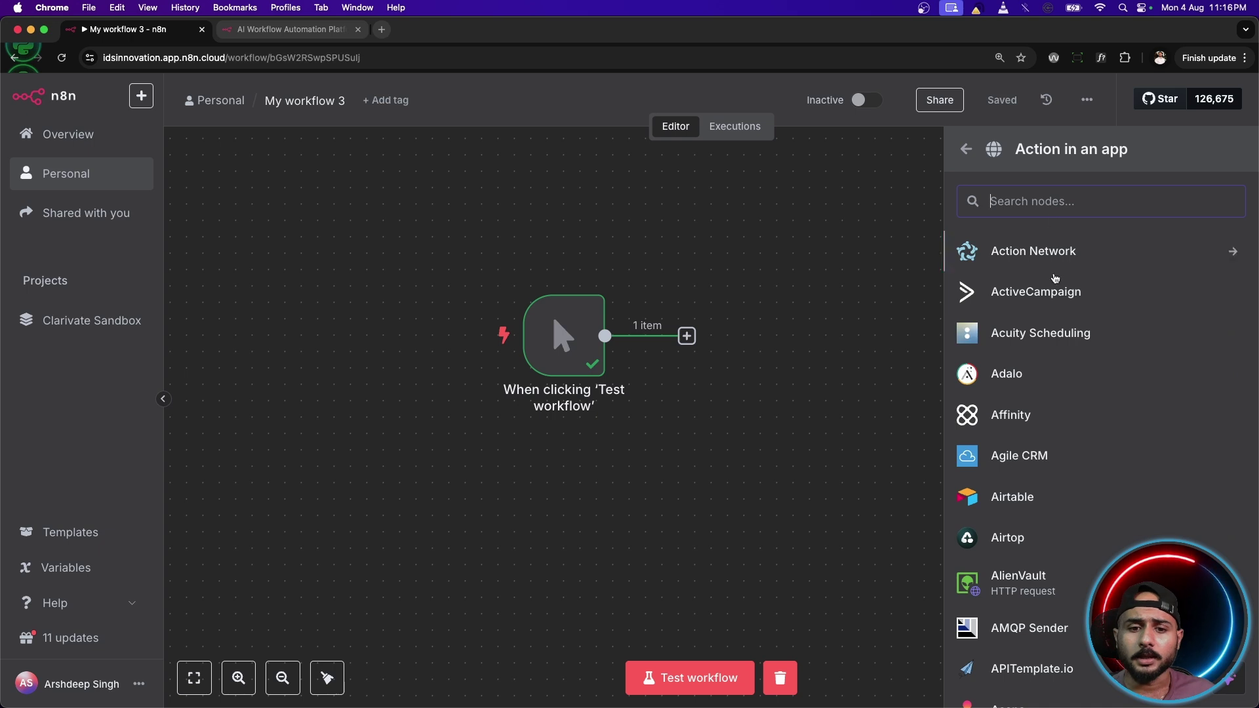
scroll(1066, 354, down, 10)
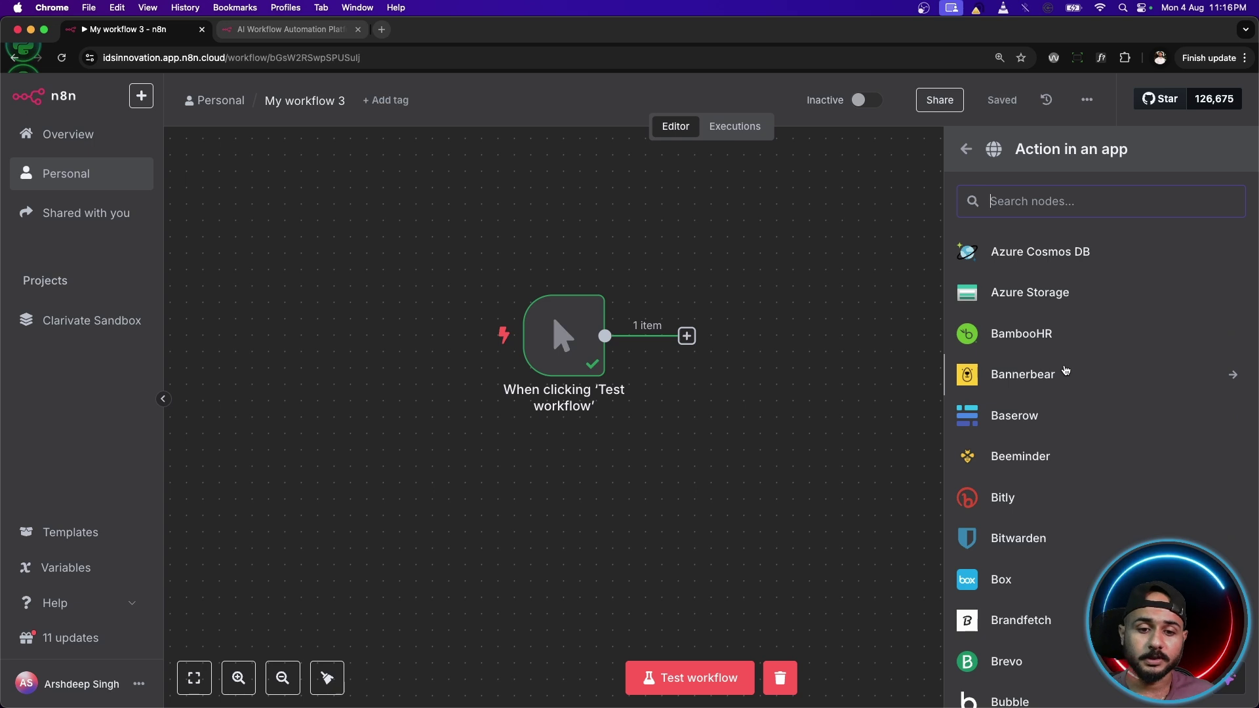
scroll(1069, 406, down, 10)
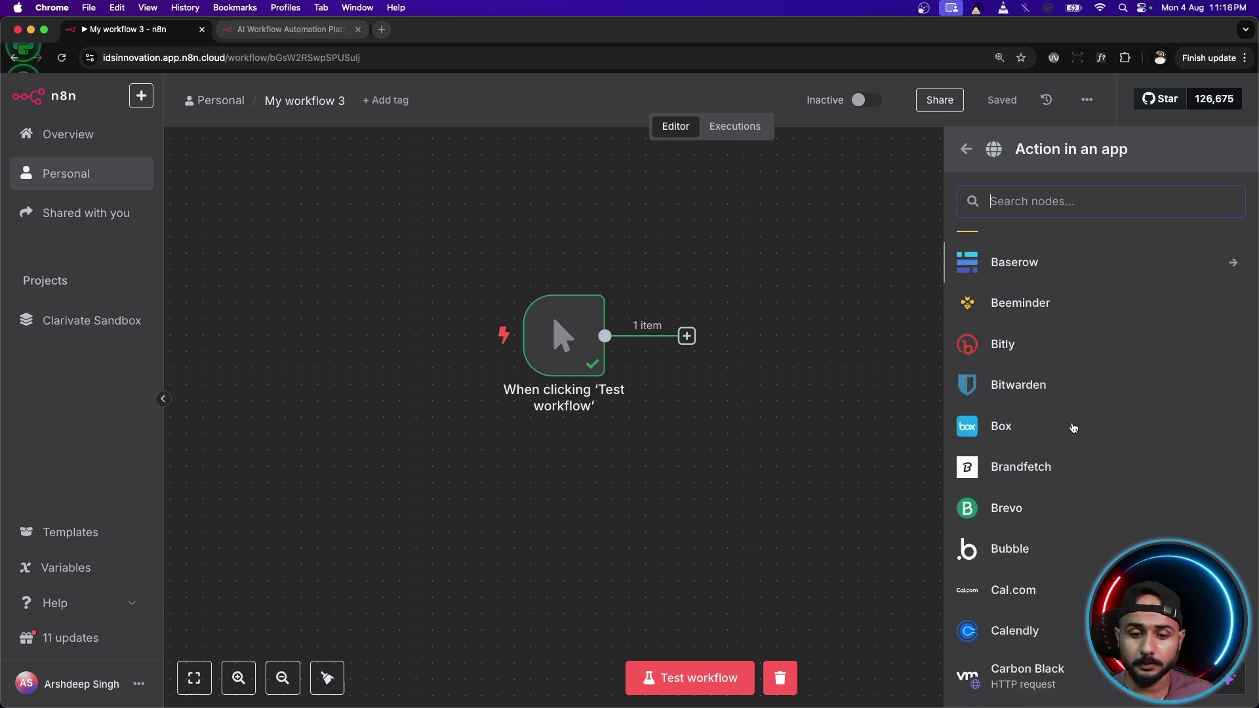
scroll(1073, 427, down, 10)
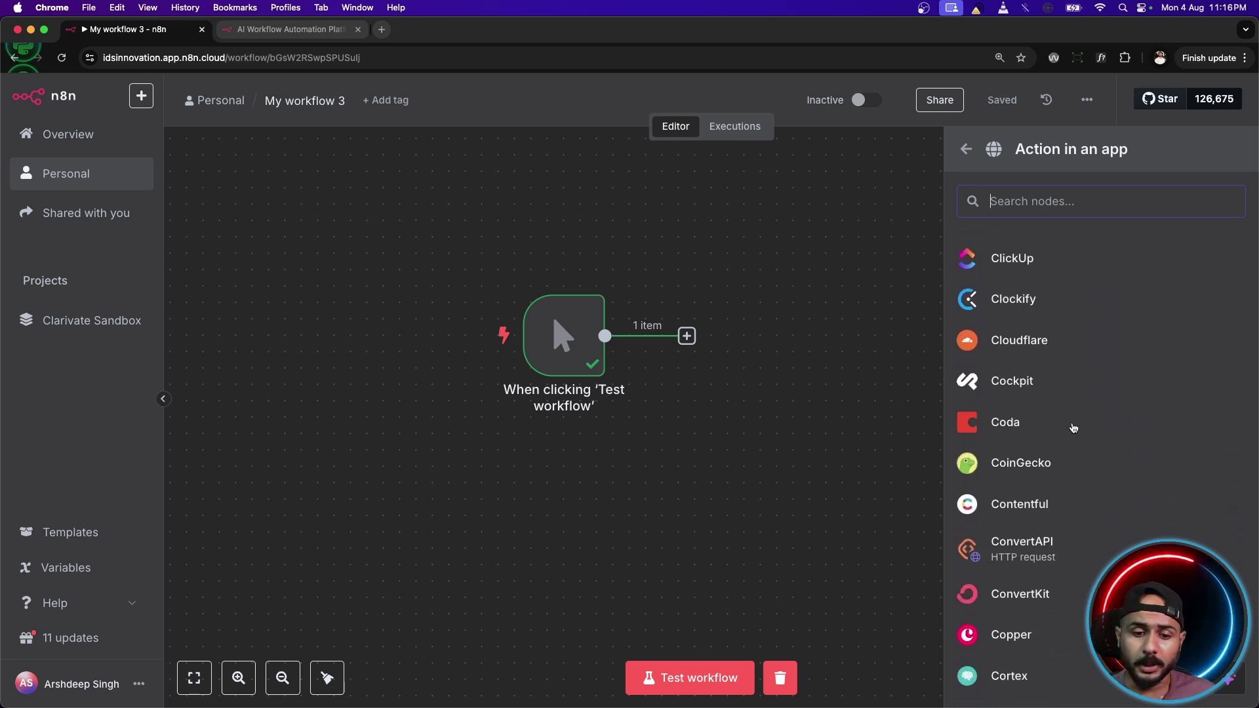
scroll(1073, 428, down, 10)
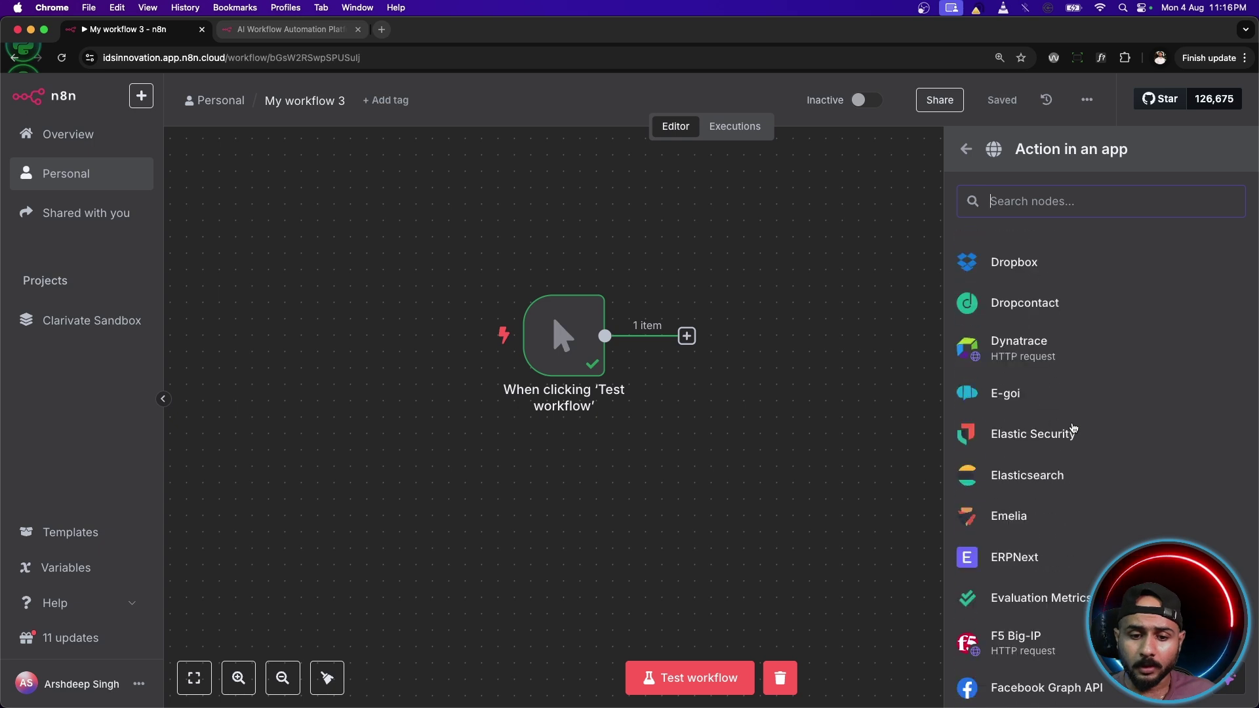
scroll(1044, 482, down, 3)
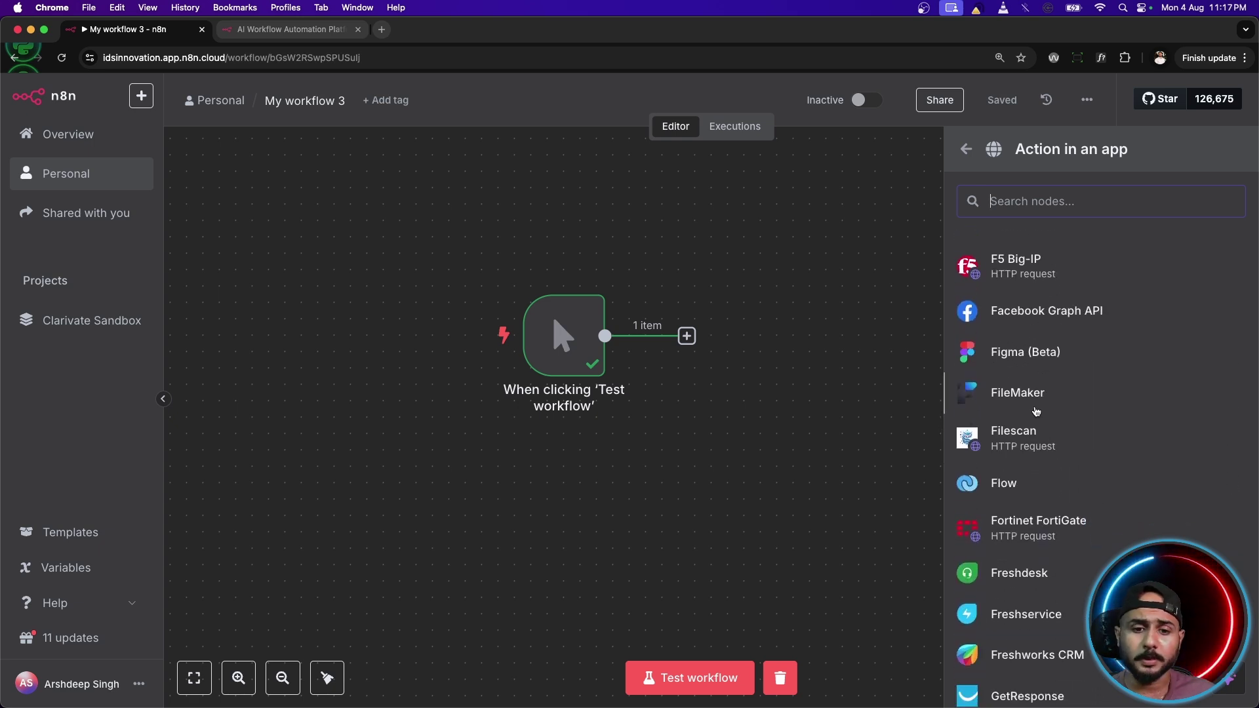
scroll(1026, 357, up, 1)
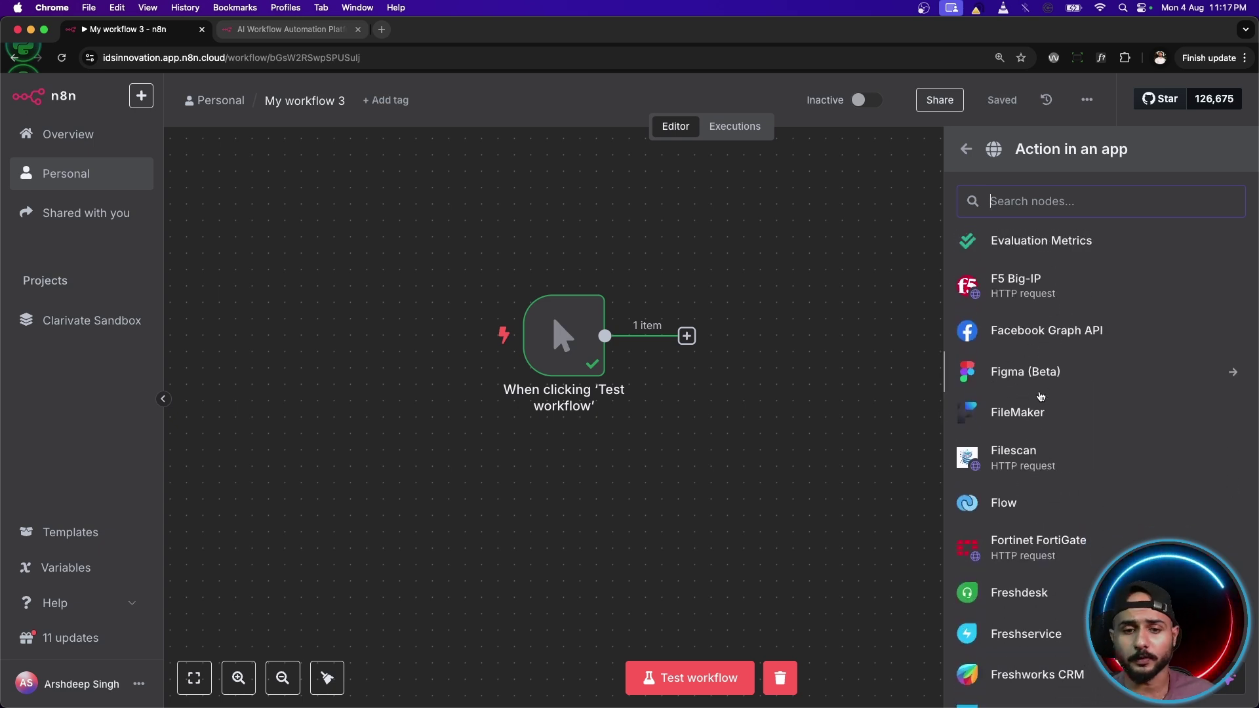
scroll(1040, 396, down, 3)
scroll(1047, 411, up, 10)
scroll(1048, 412, up, 15)
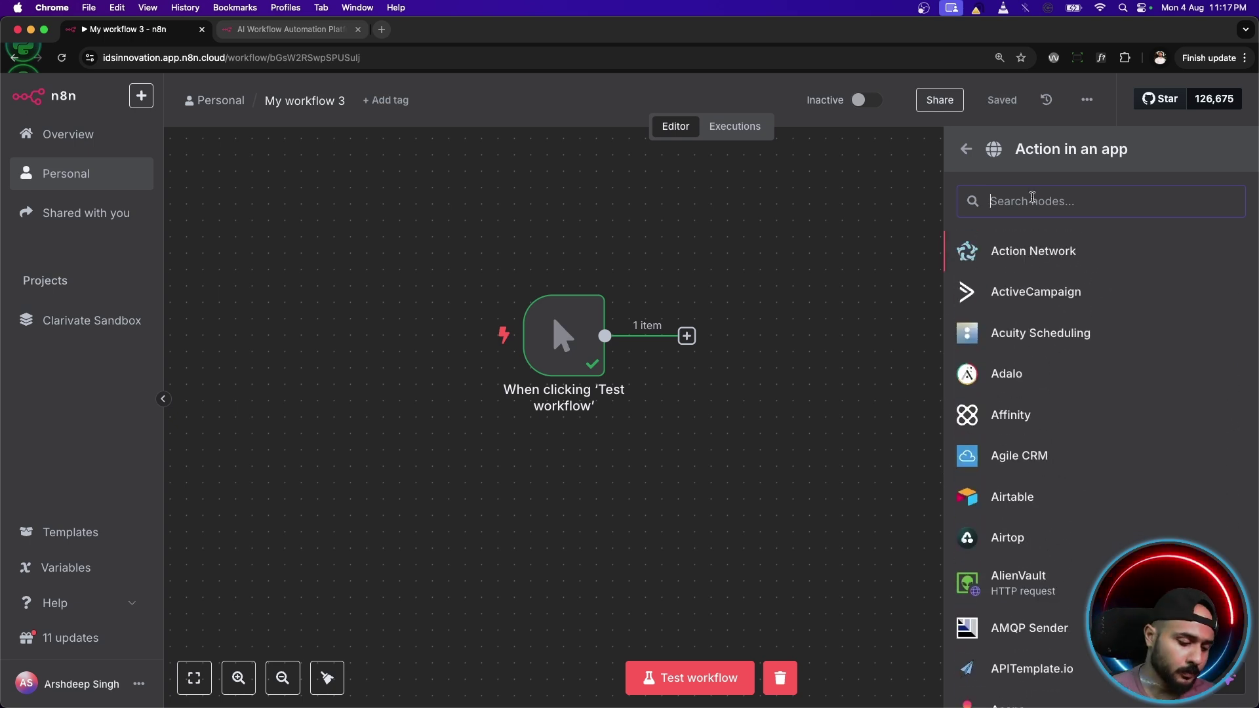
text(ins)
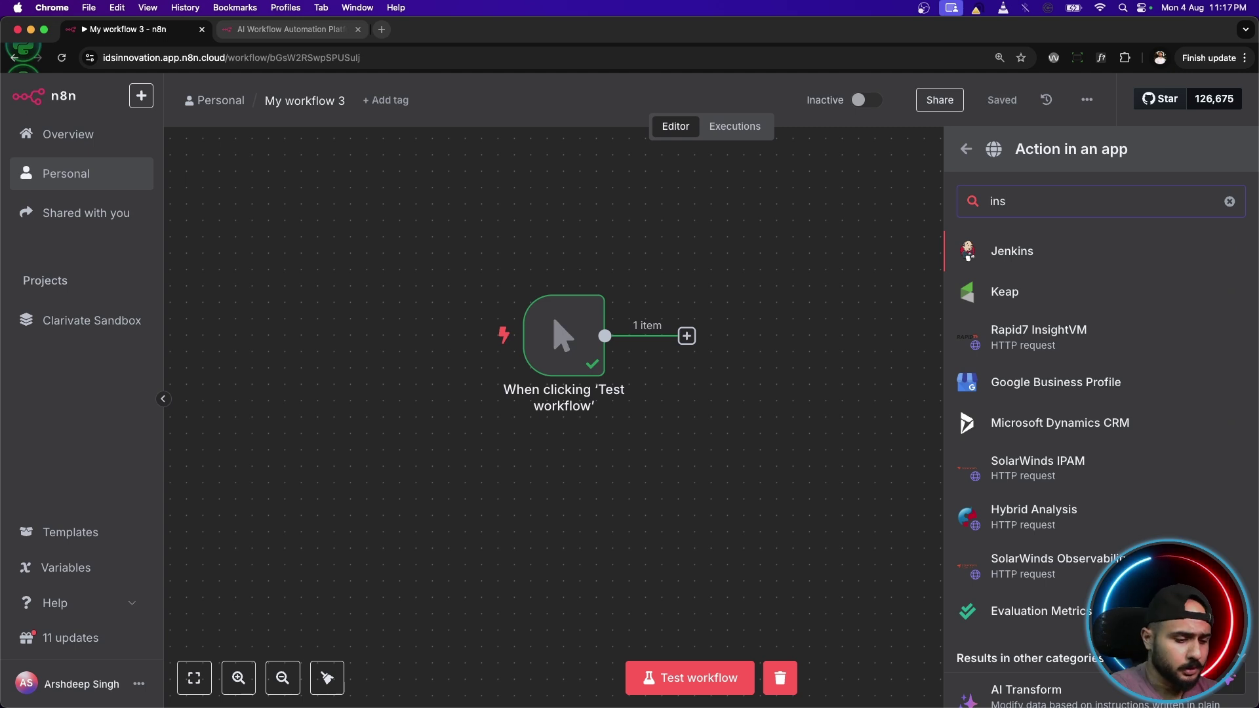
text(ta)
key(BackSpace)
key(BackSpace)
key(BackSpace)
key(BackSpace)
key(BackSpace)
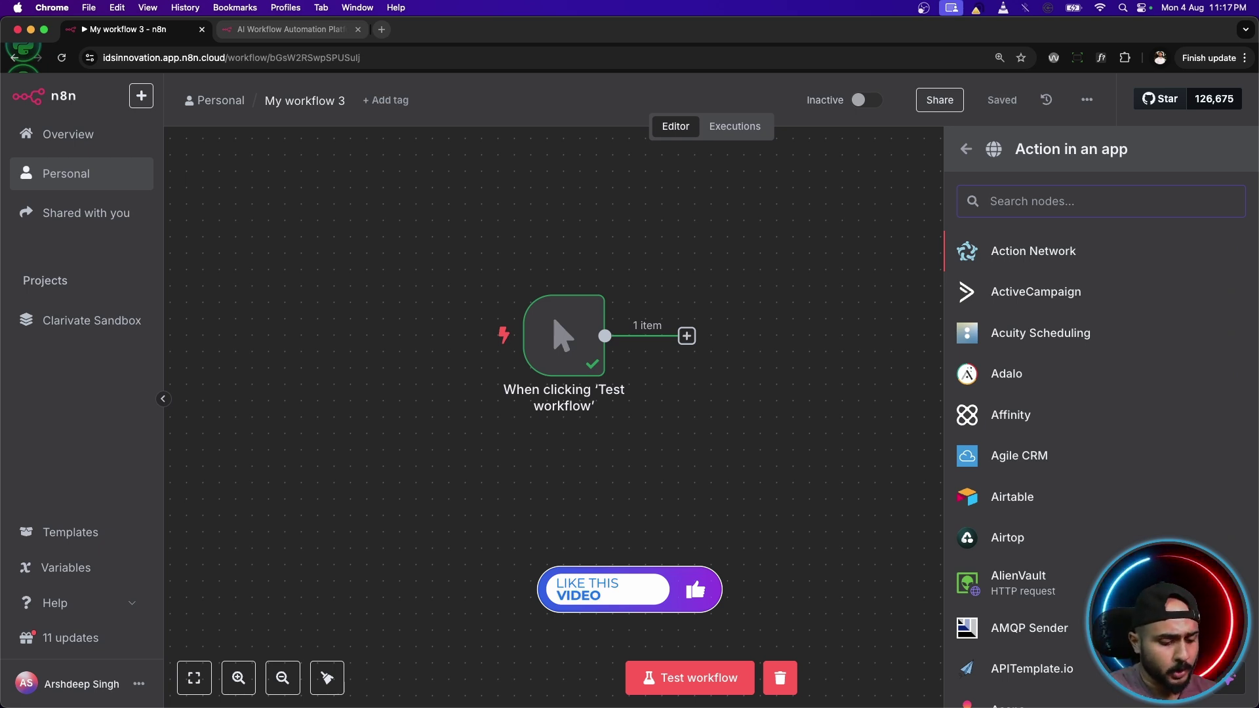
Search 'gma' and add the Gmail 'Send a message' action after the trigger.
text(gma)
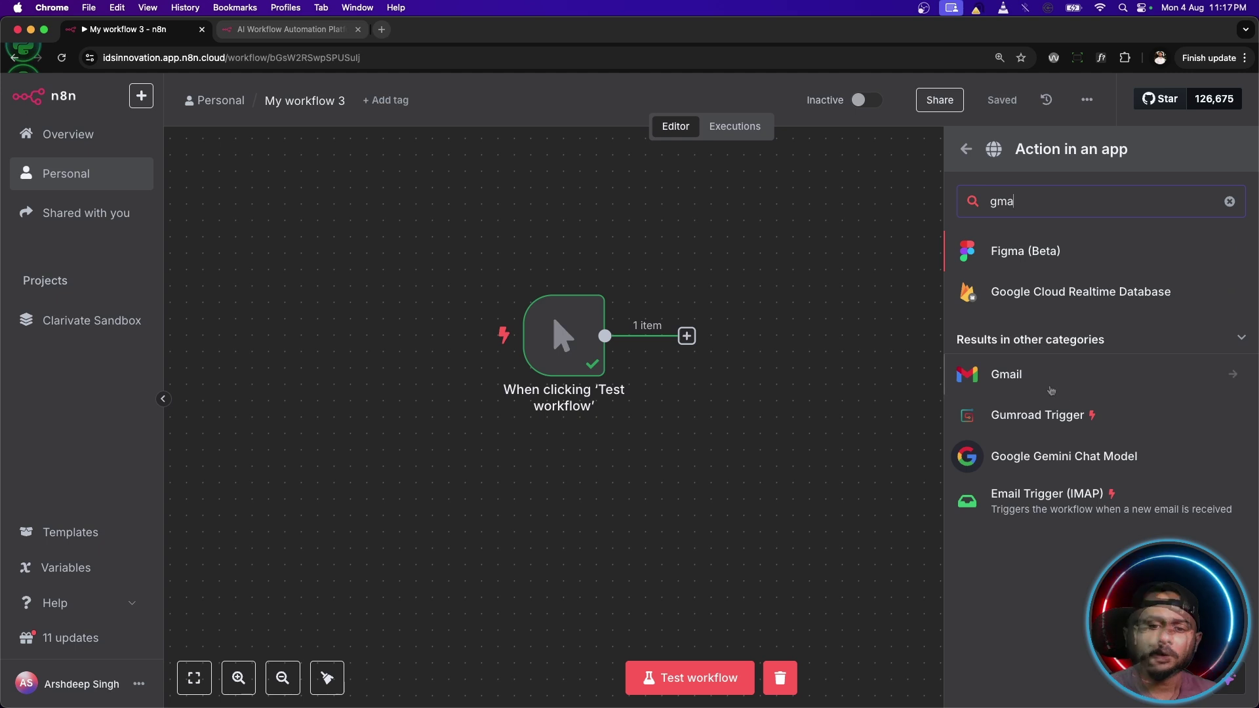
click(1049, 387)
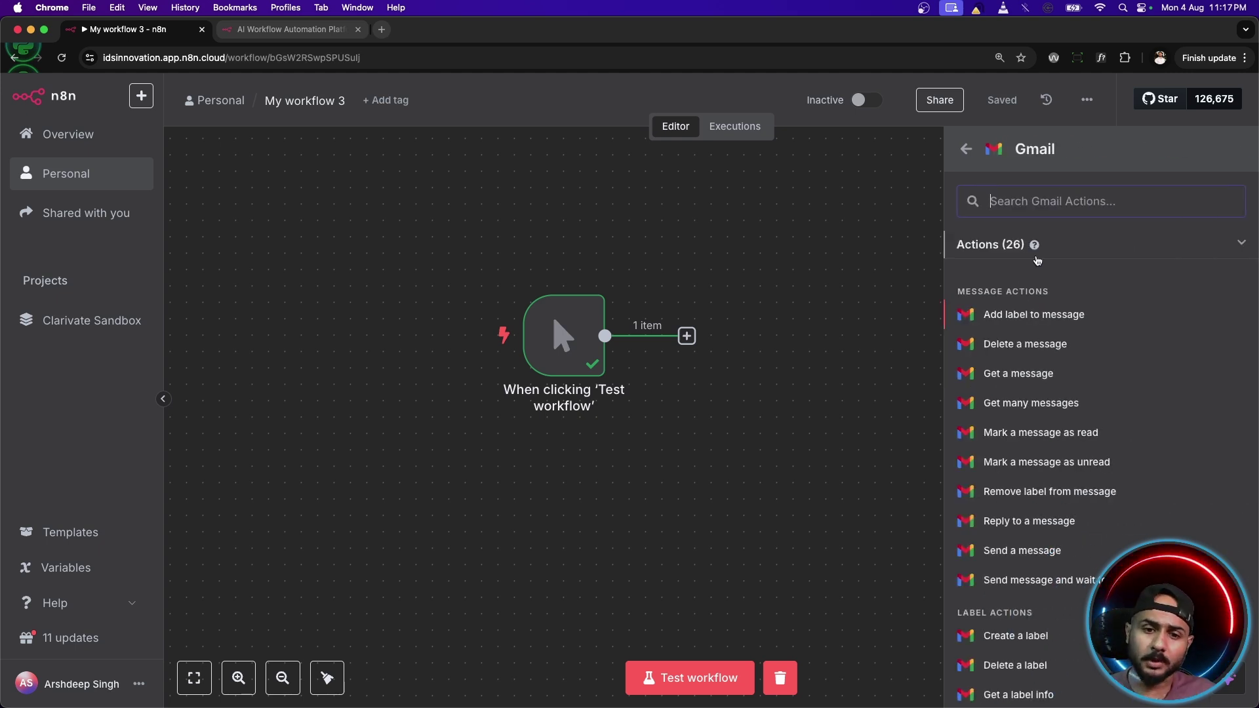
scroll(1057, 354, down, 1)
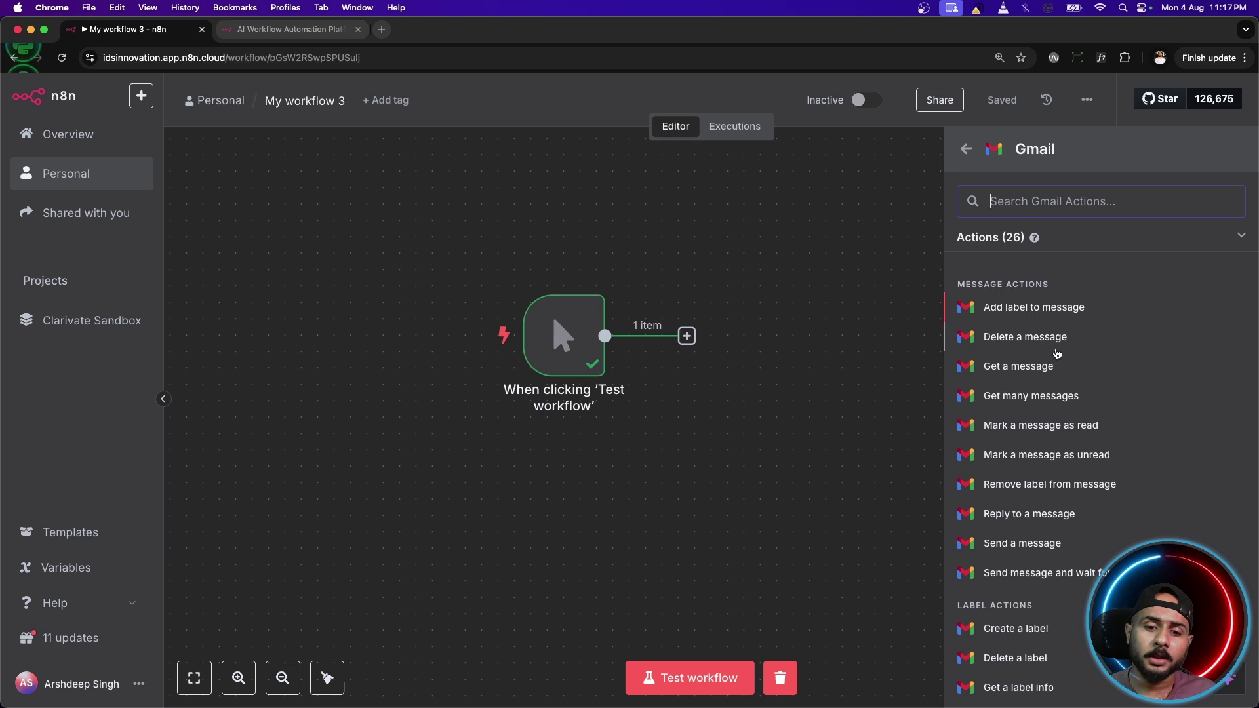
scroll(1057, 354, down, 6)
scroll(1058, 367, up, 8)
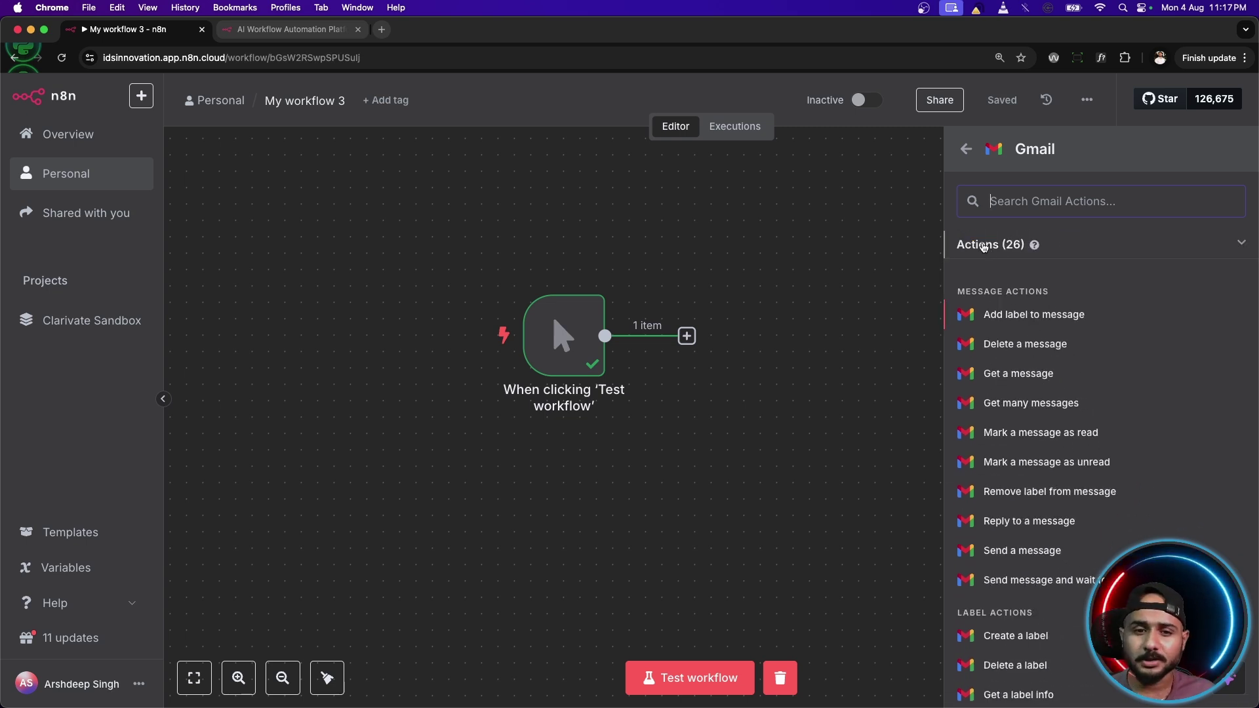
scroll(1054, 430, down, 8)
scroll(1055, 430, up, 8)
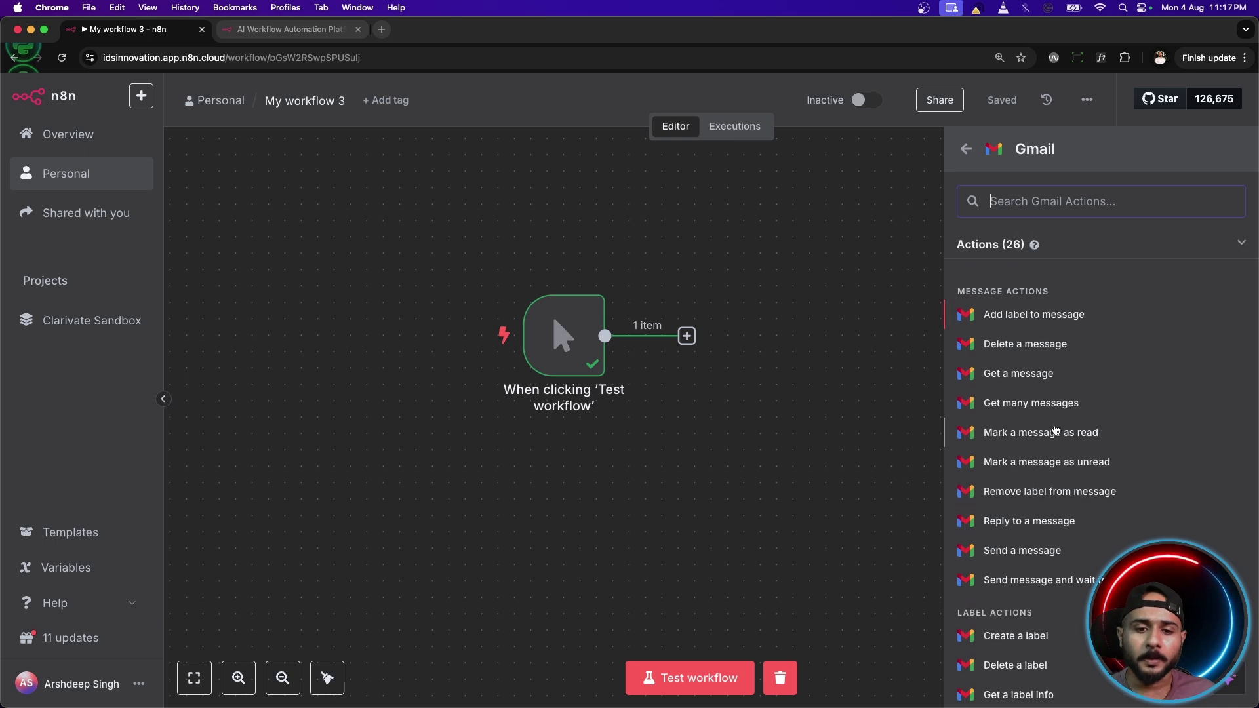
scroll(1055, 430, down, 8)
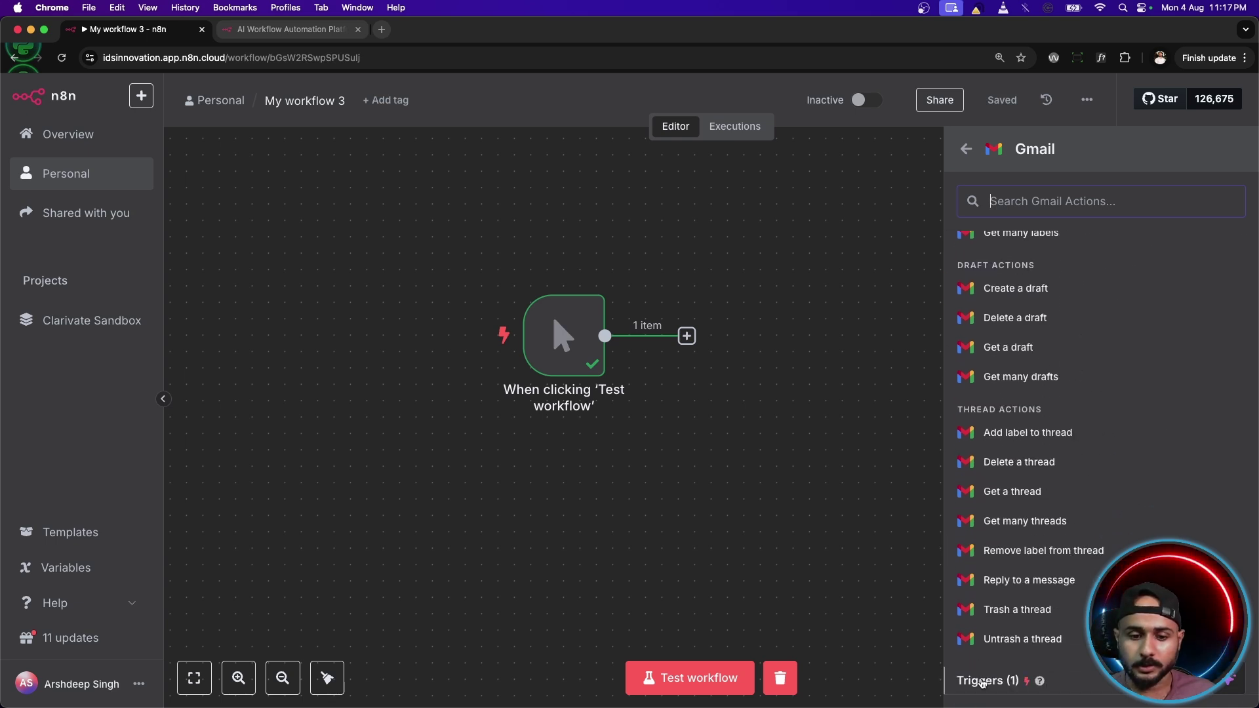
scroll(987, 679, down, 1)
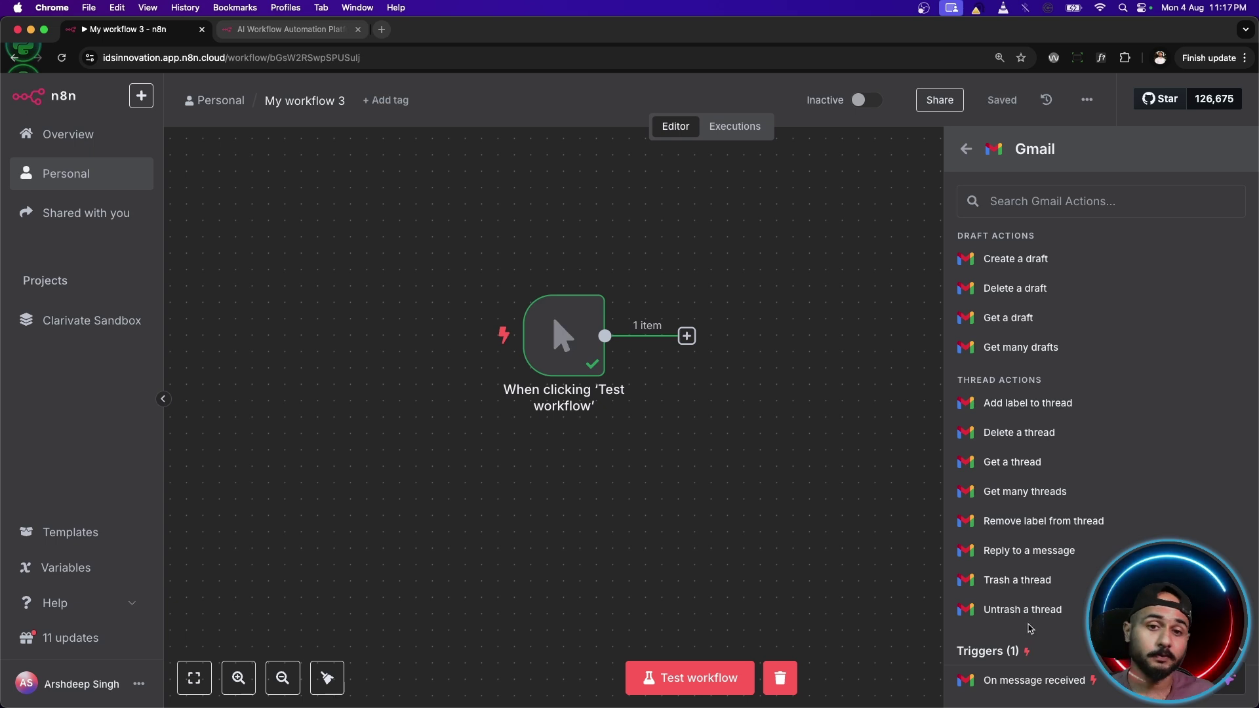
scroll(1070, 500, up, 6)
scroll(1069, 492, up, 4)
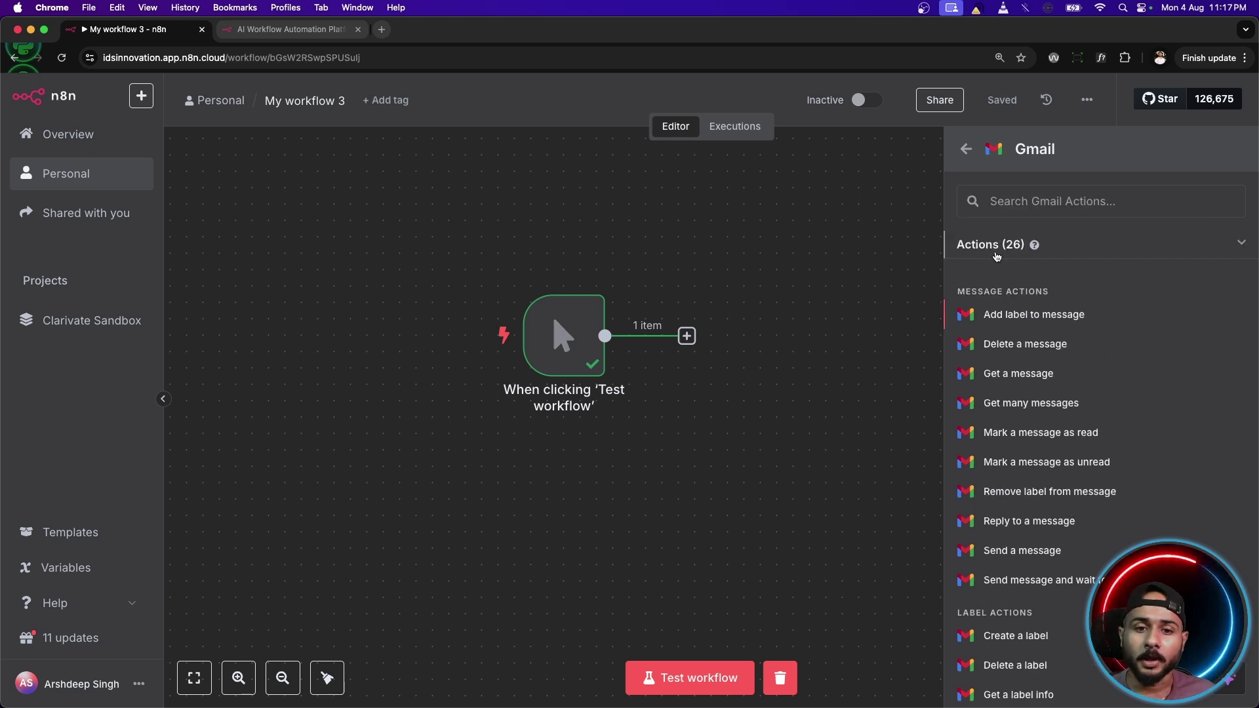
scroll(1013, 354, down, 1)
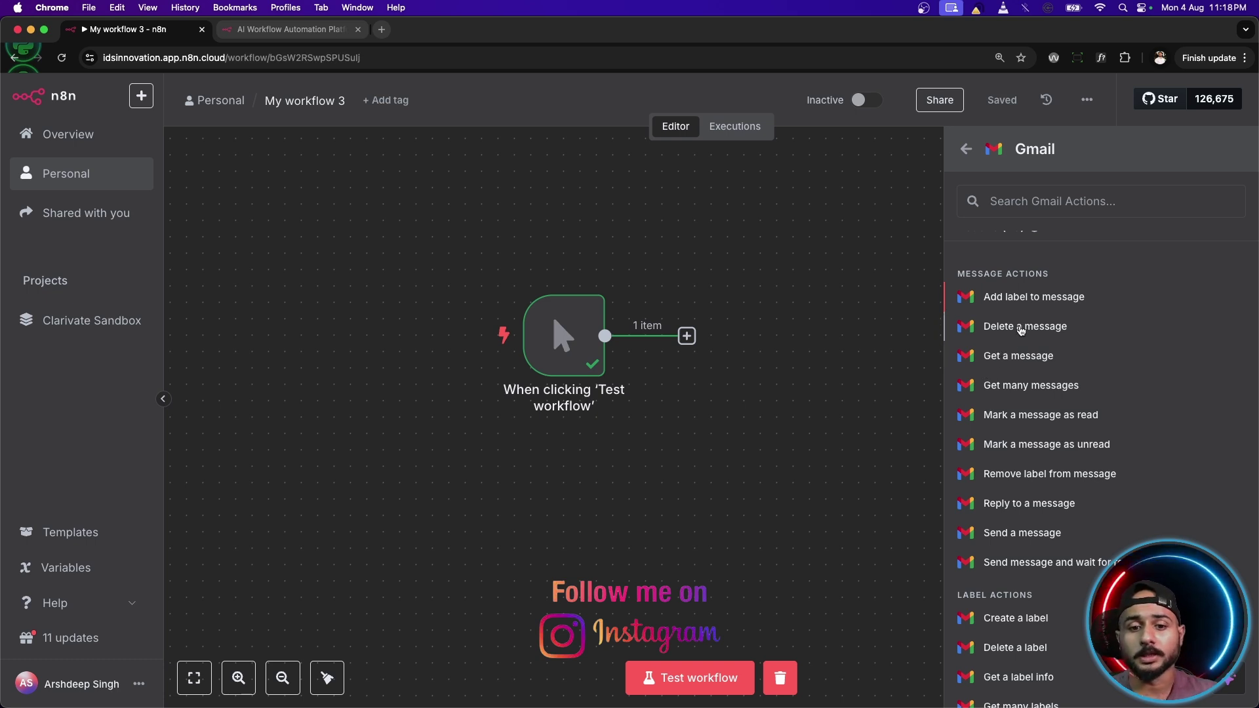
scroll(1023, 339, down, 5)
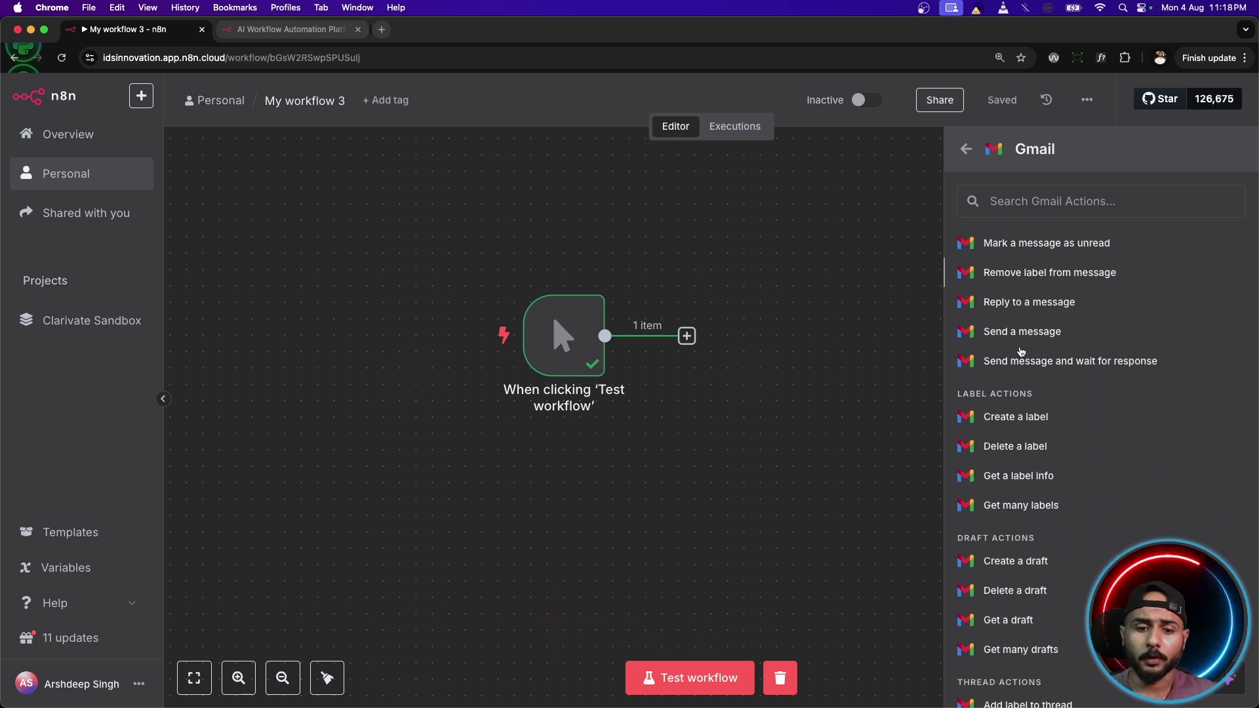
scroll(1020, 354, up, 3)
scroll(1020, 354, up, 3)
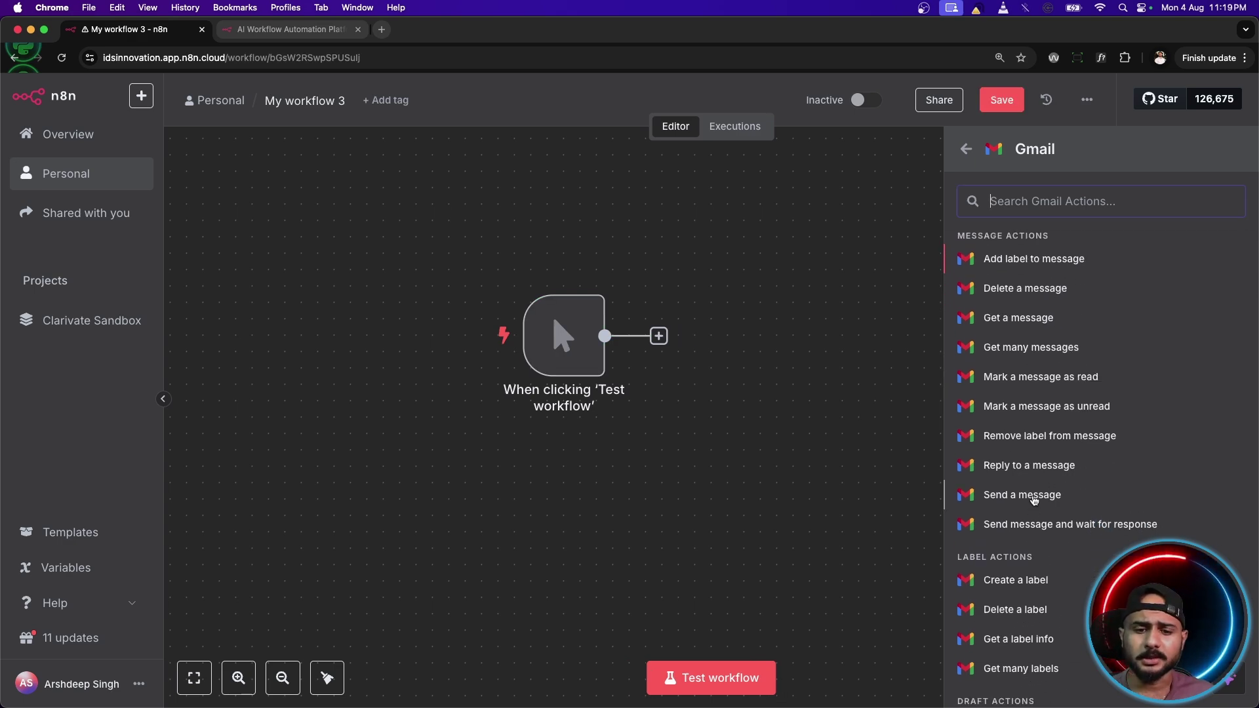
click(1034, 499)
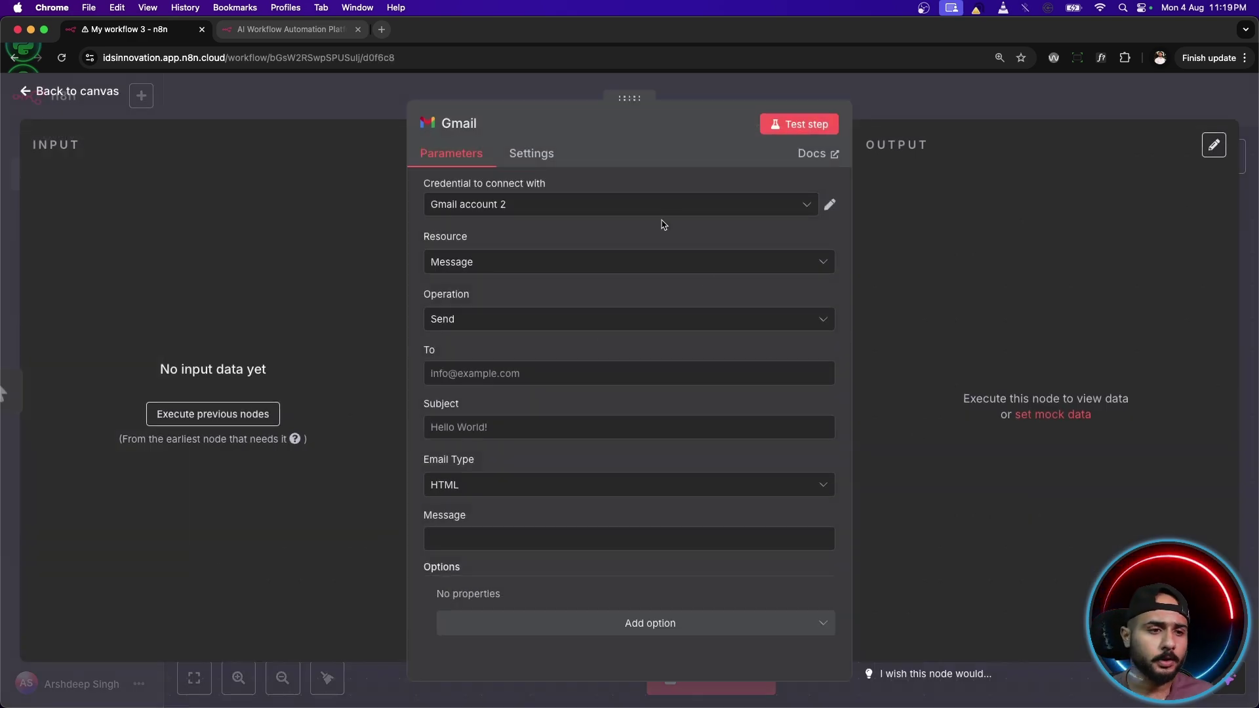
Create a new Gmail credential, Gmail account 3, from the credential dropdown.
click(555, 211)
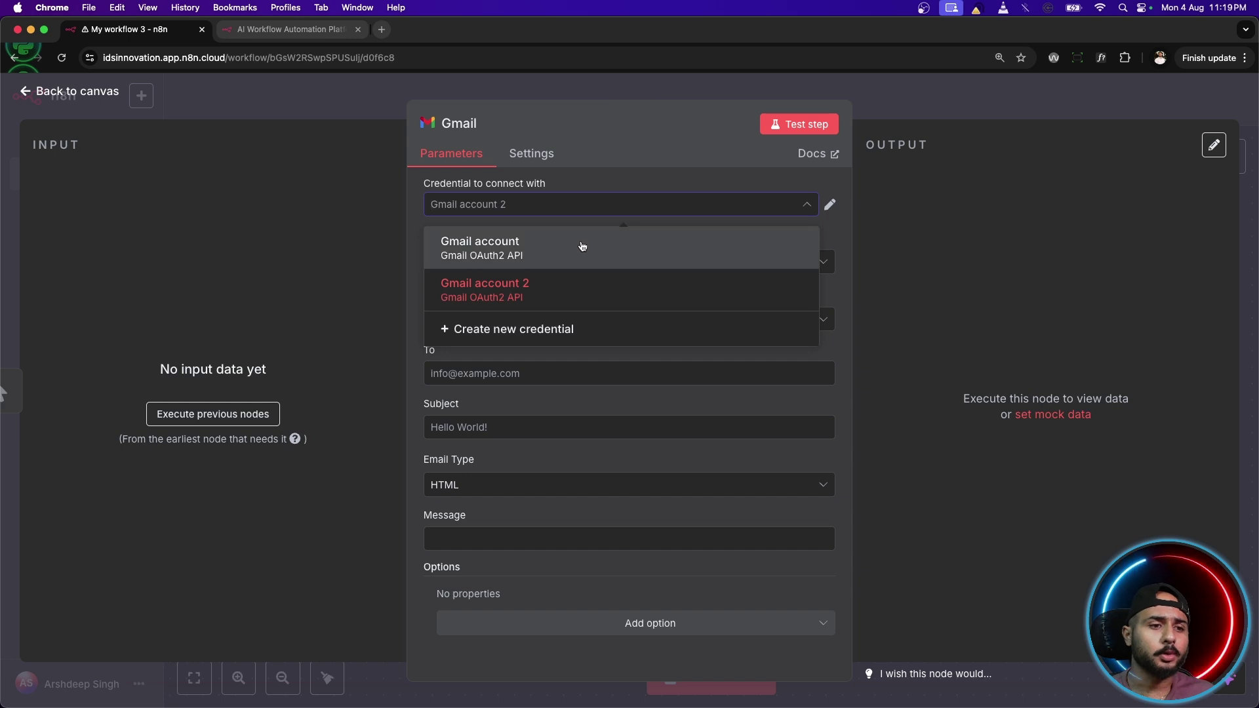
click(601, 178)
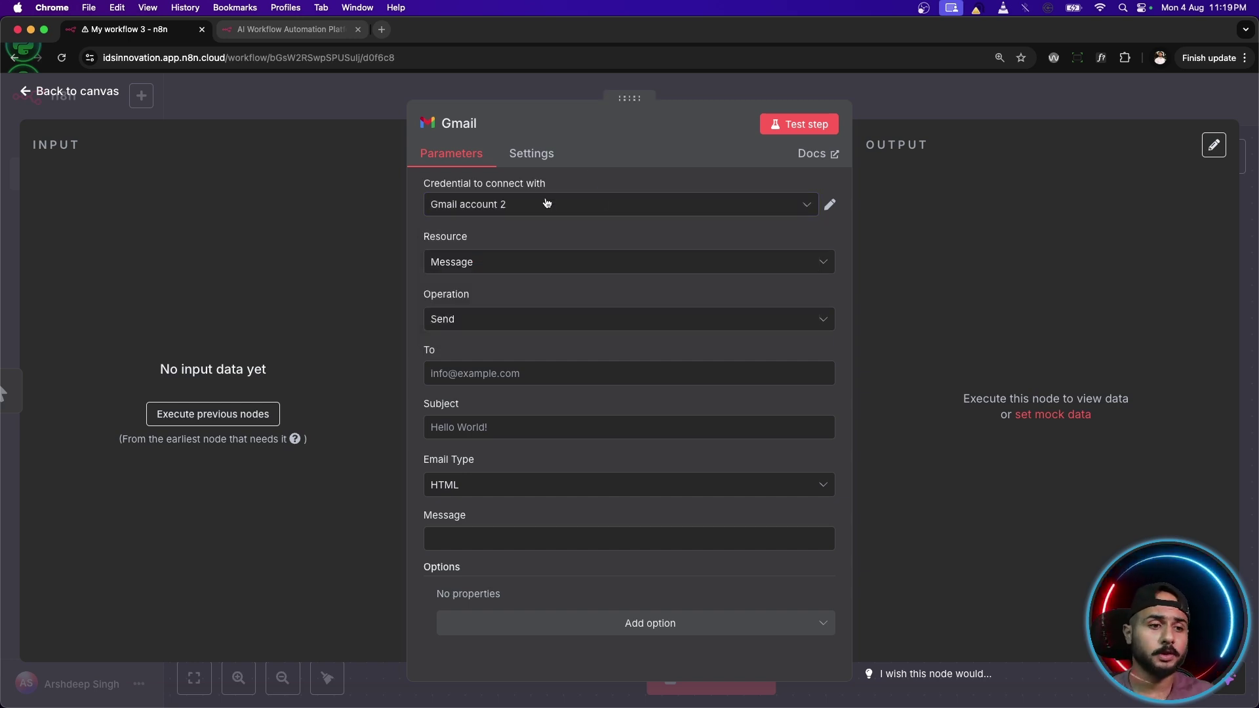
click(804, 207)
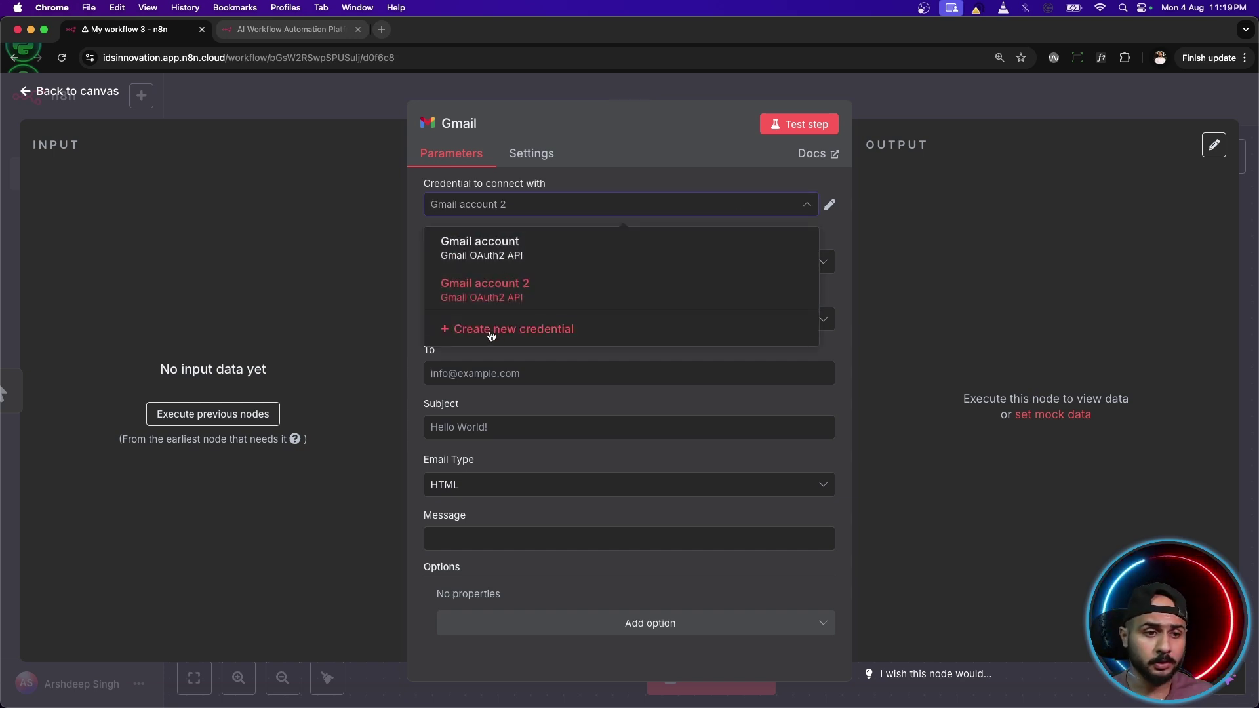
click(491, 331)
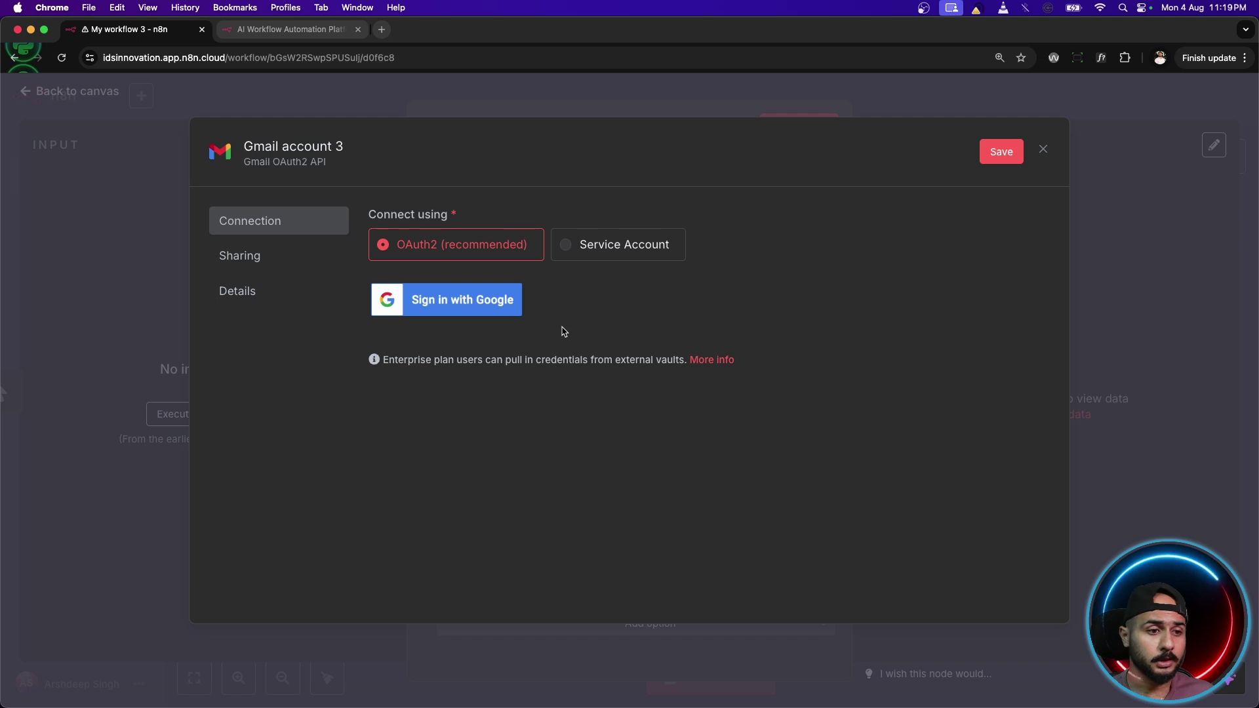
Sign Gmail account 3 in with Google, granting ongoing access, then close the credential dialog.
click(440, 305)
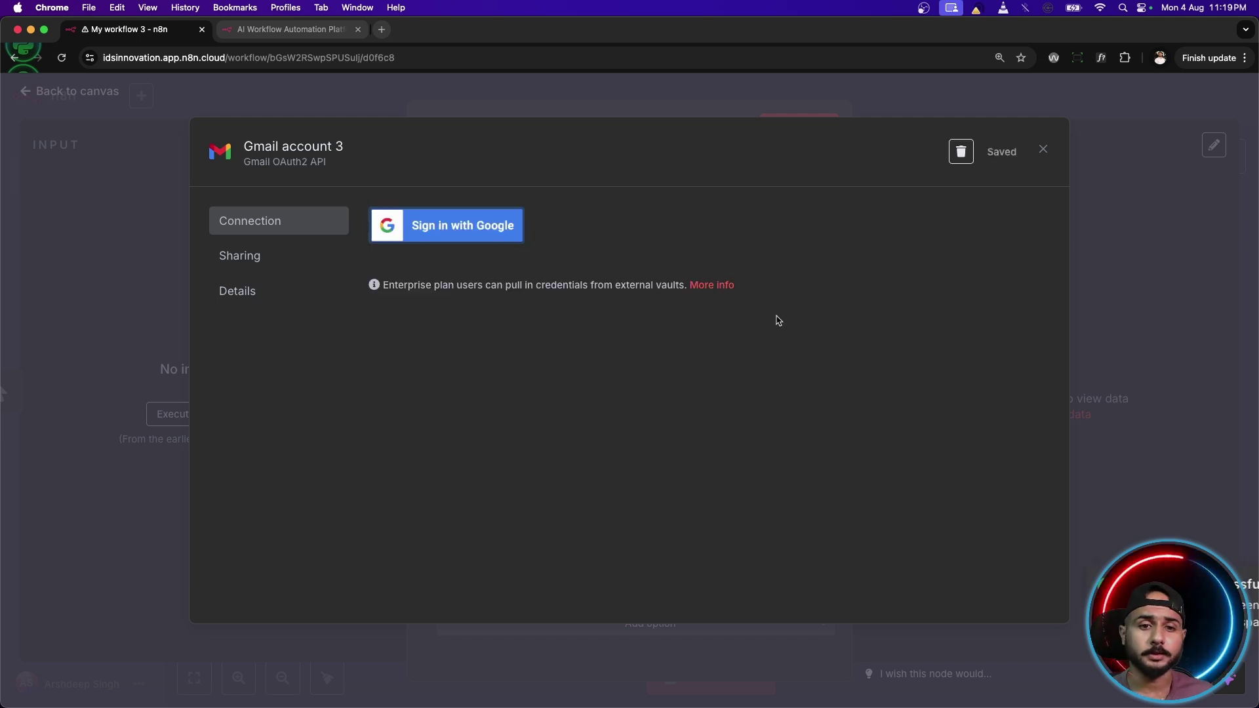
click(990, 258)
scroll(1003, 288, down, 3)
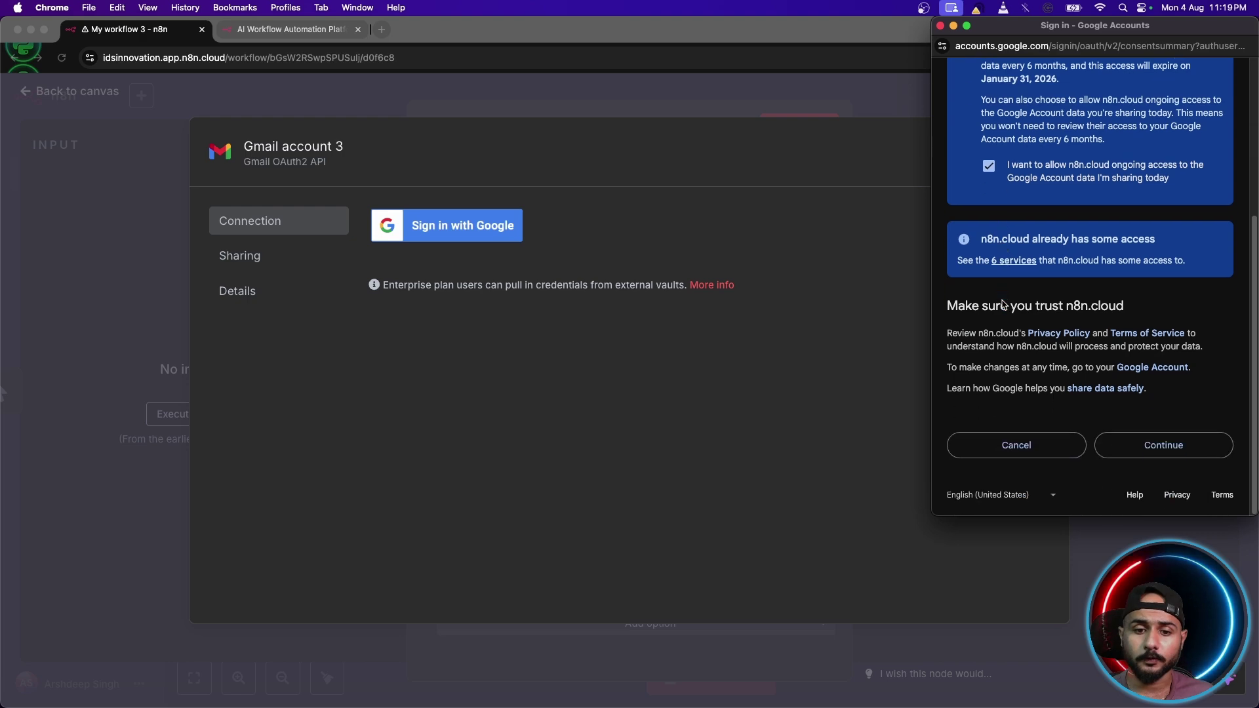
scroll(1010, 309, up, 5)
scroll(1015, 318, down, 5)
scroll(1013, 317, up, 4)
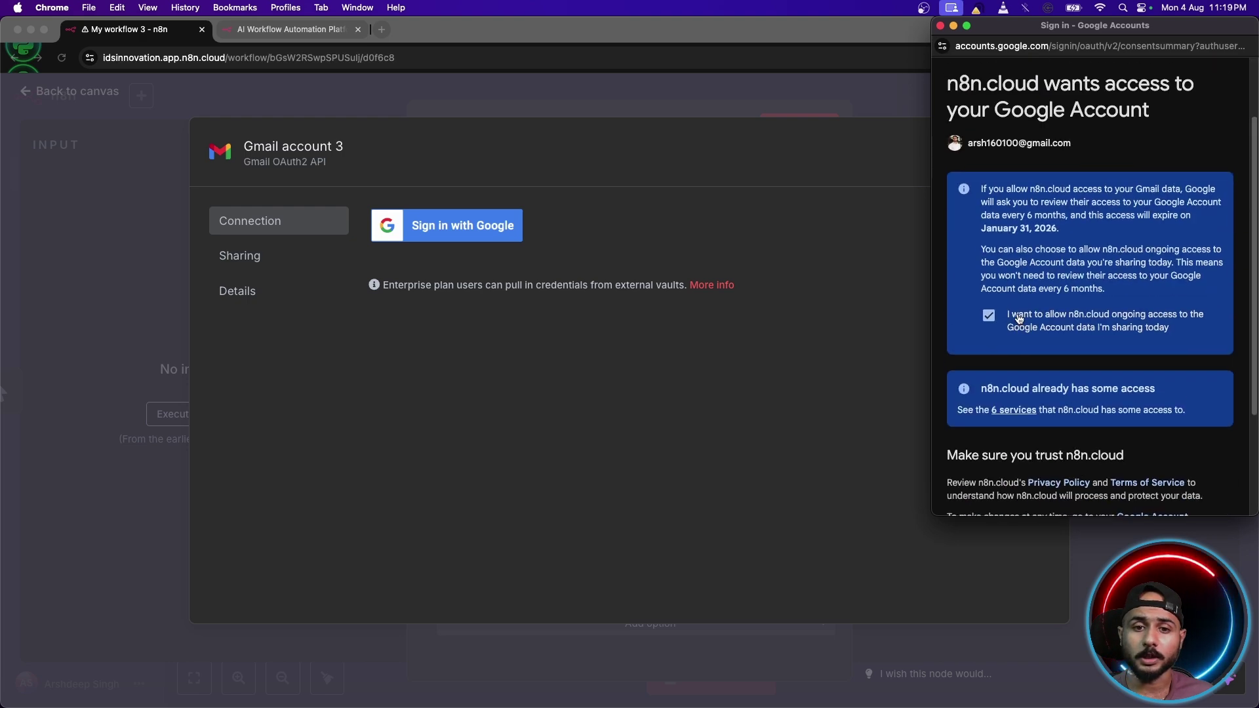
scroll(1013, 317, down, 4)
click(1151, 446)
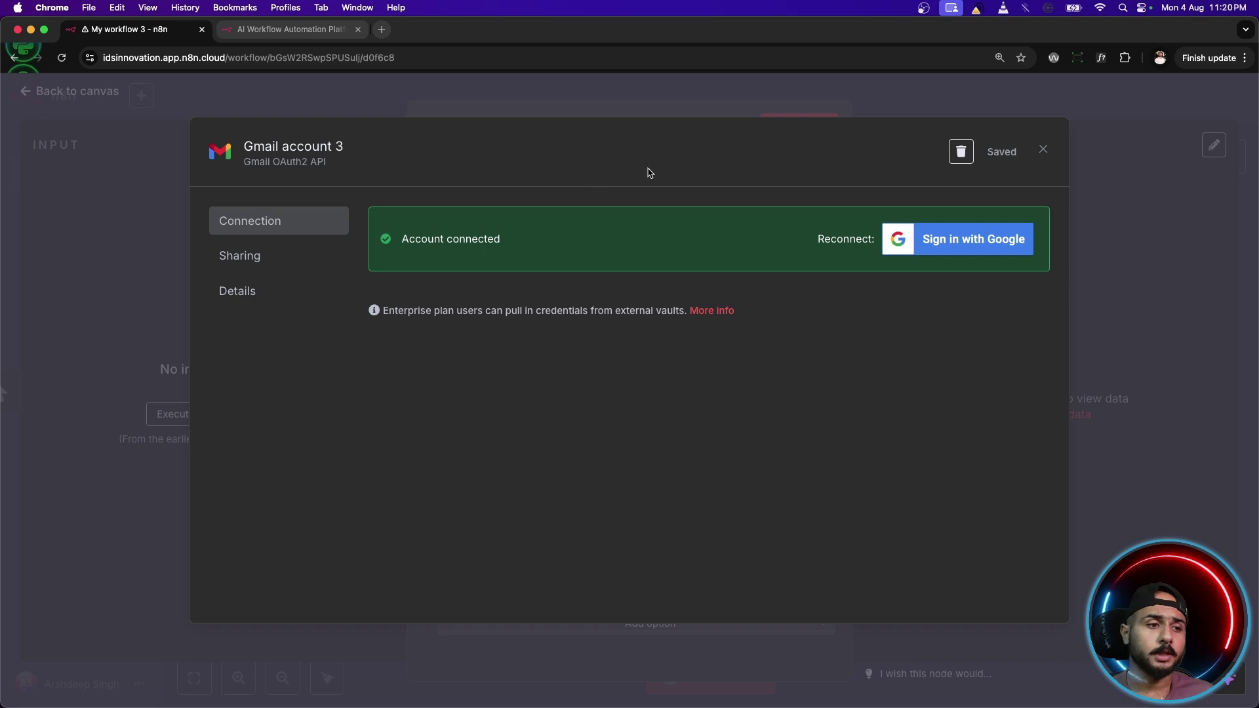
click(1042, 149)
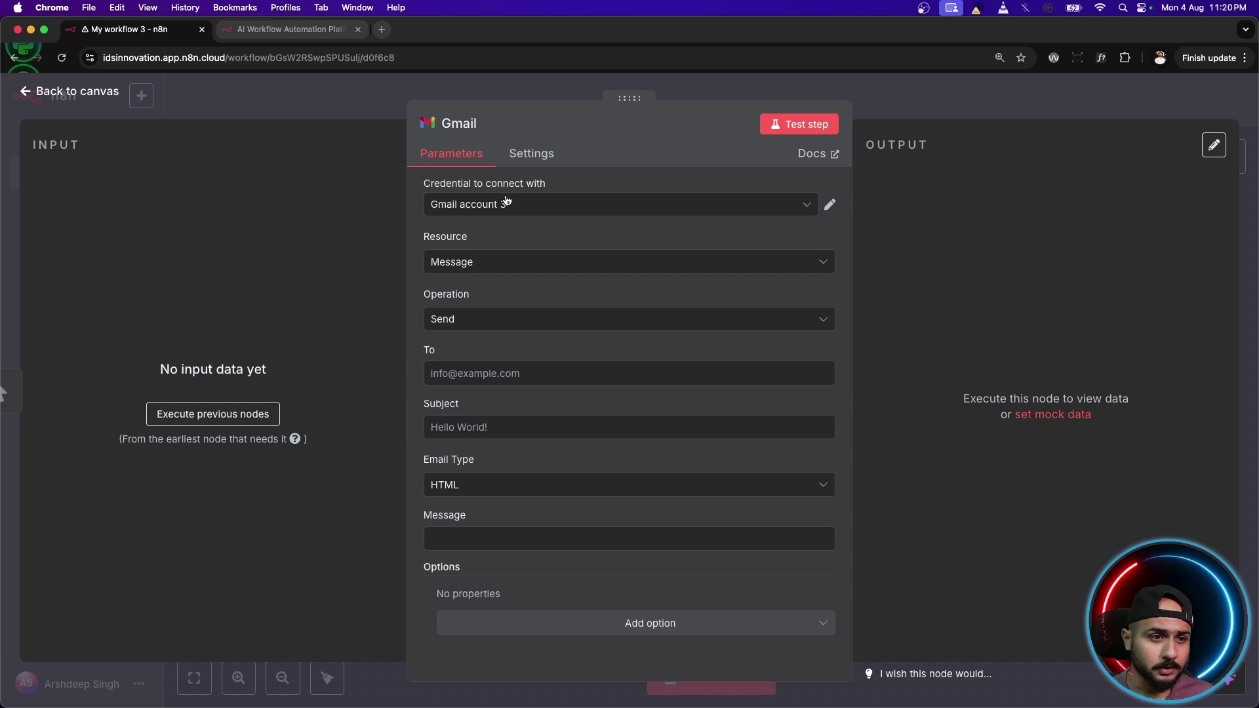
Keep Resource Message, enter the recipient's e-mail, subject 'Hello World', and Email Type HTML.
click(500, 269)
click(529, 244)
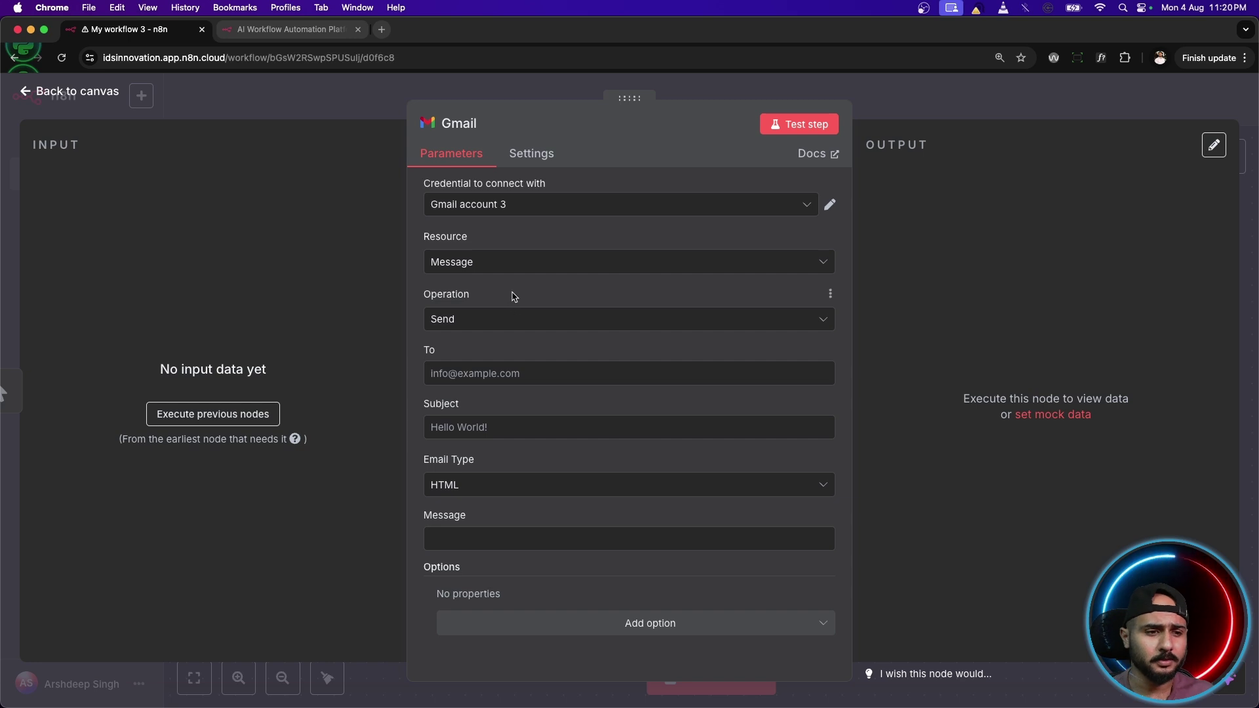
click(498, 373)
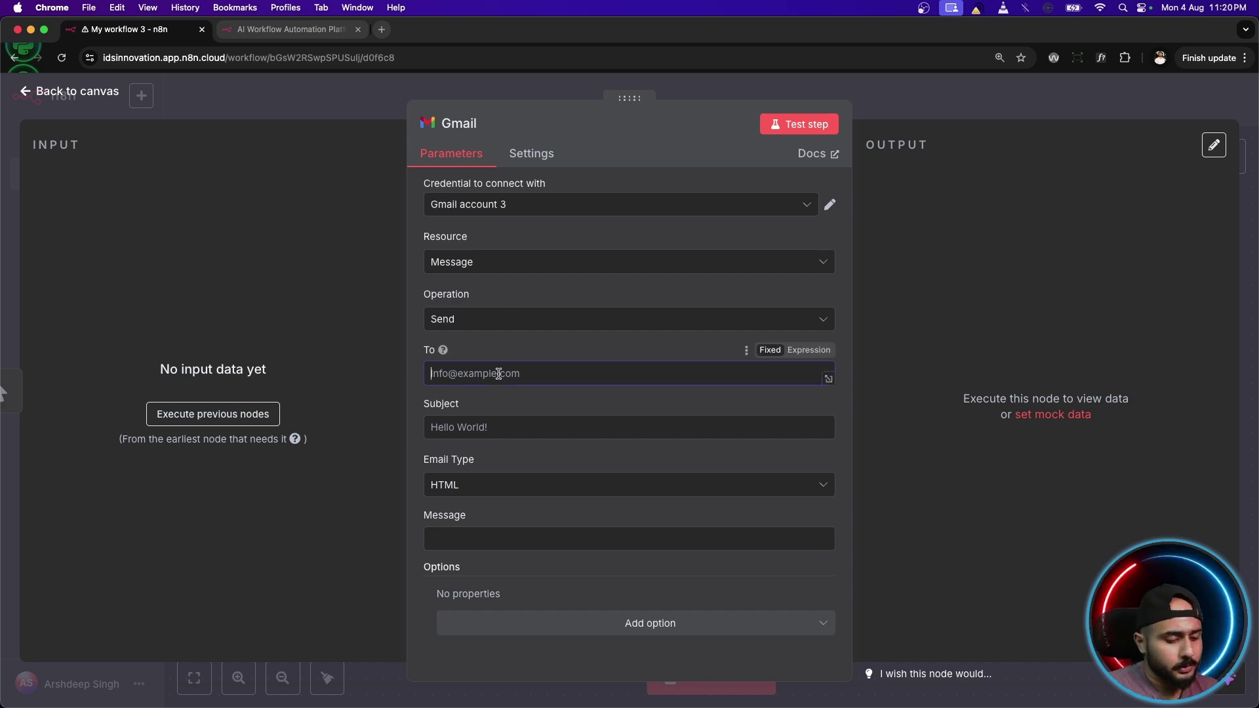
key(Tab)
text(Hellow)
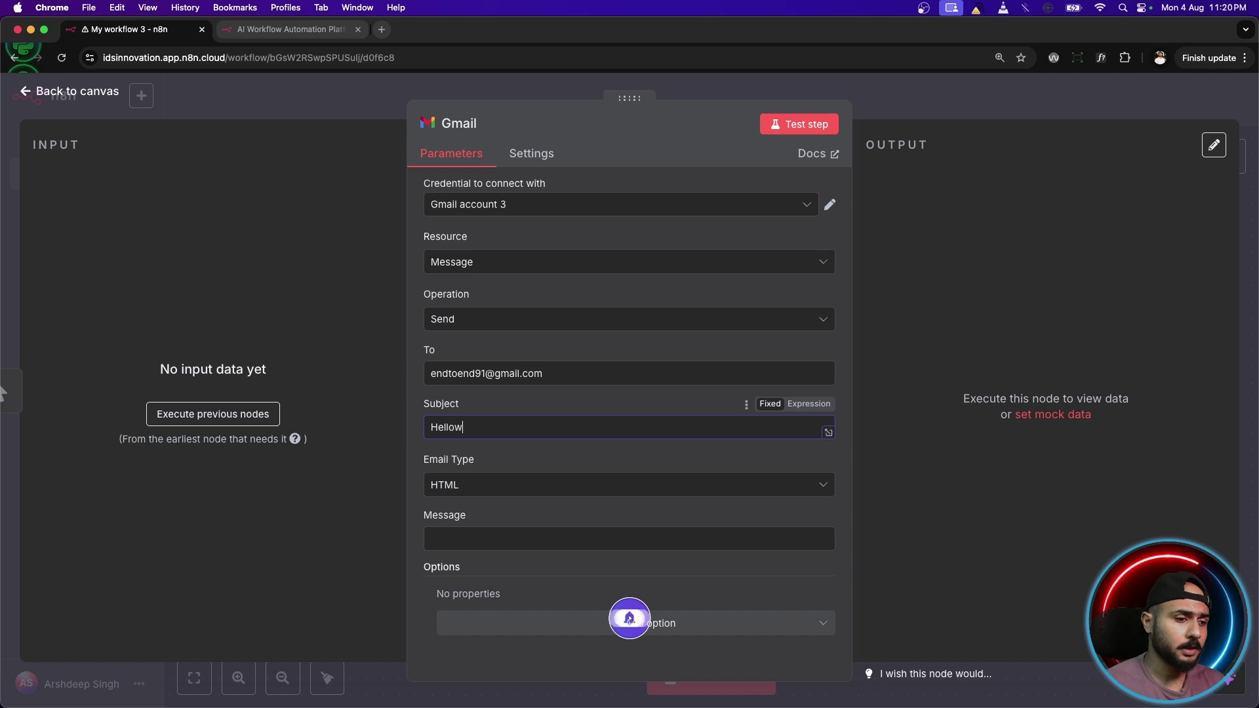
key(BackSpace)
text(World)
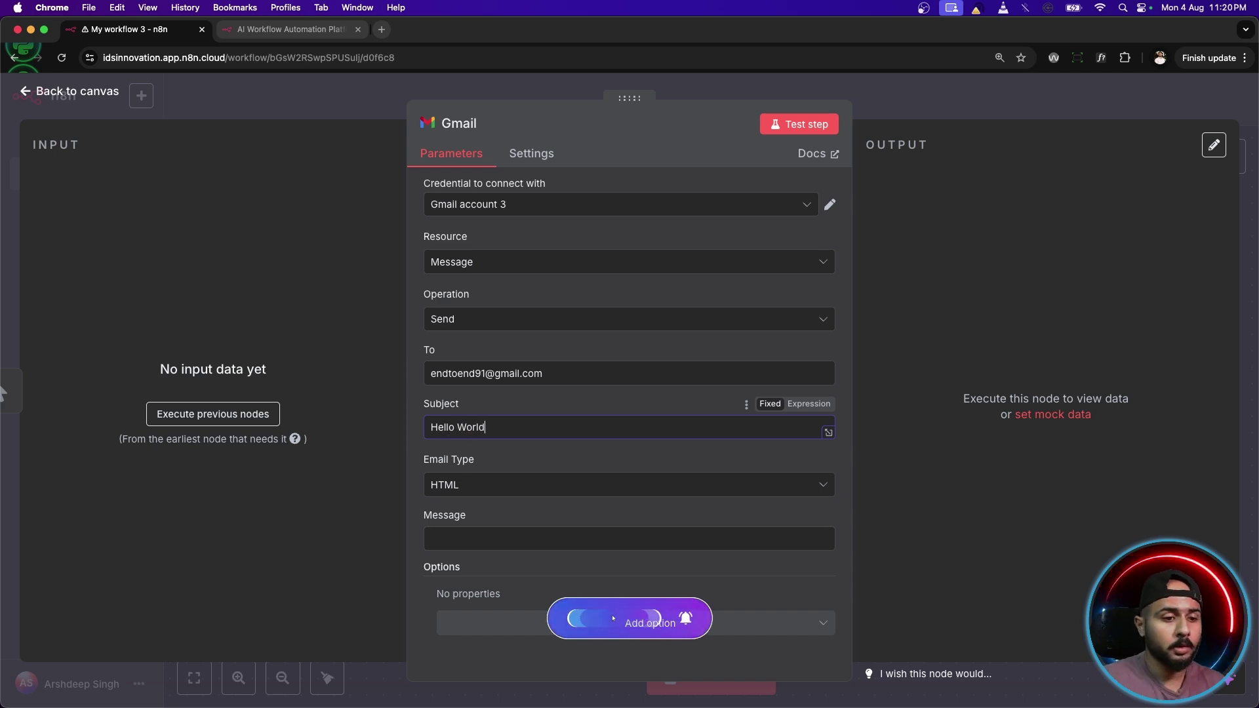
click(496, 485)
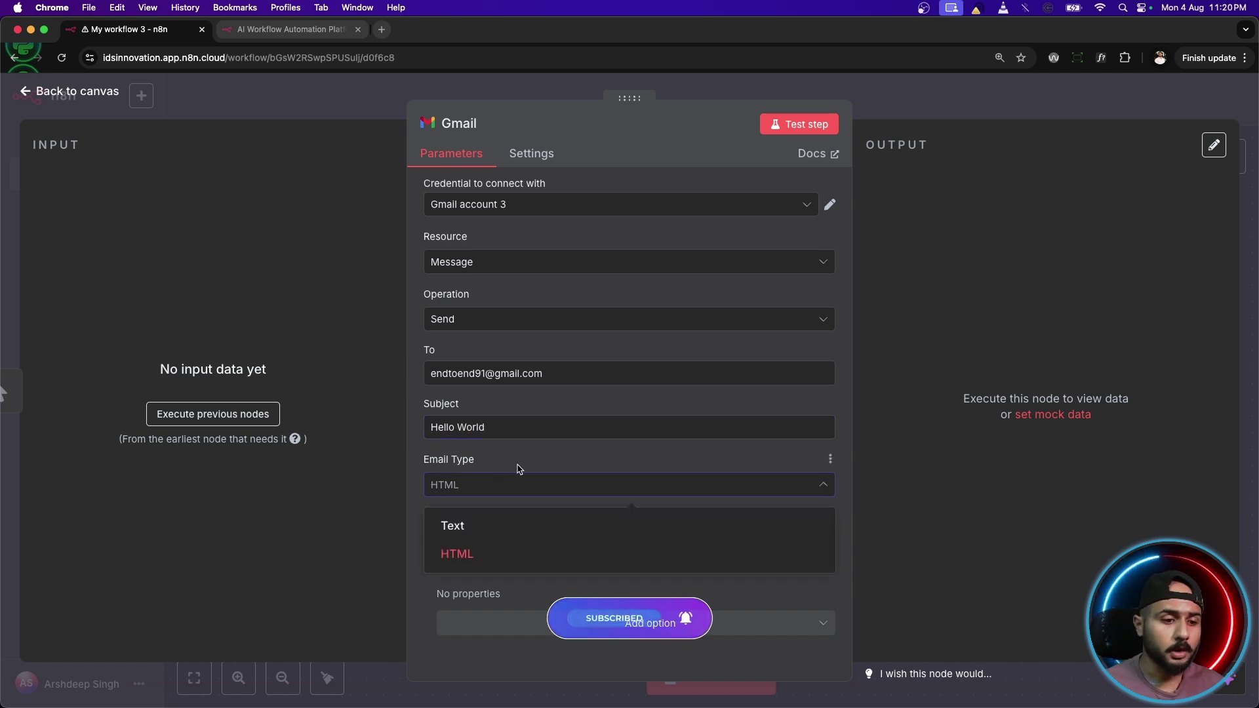
click(518, 468)
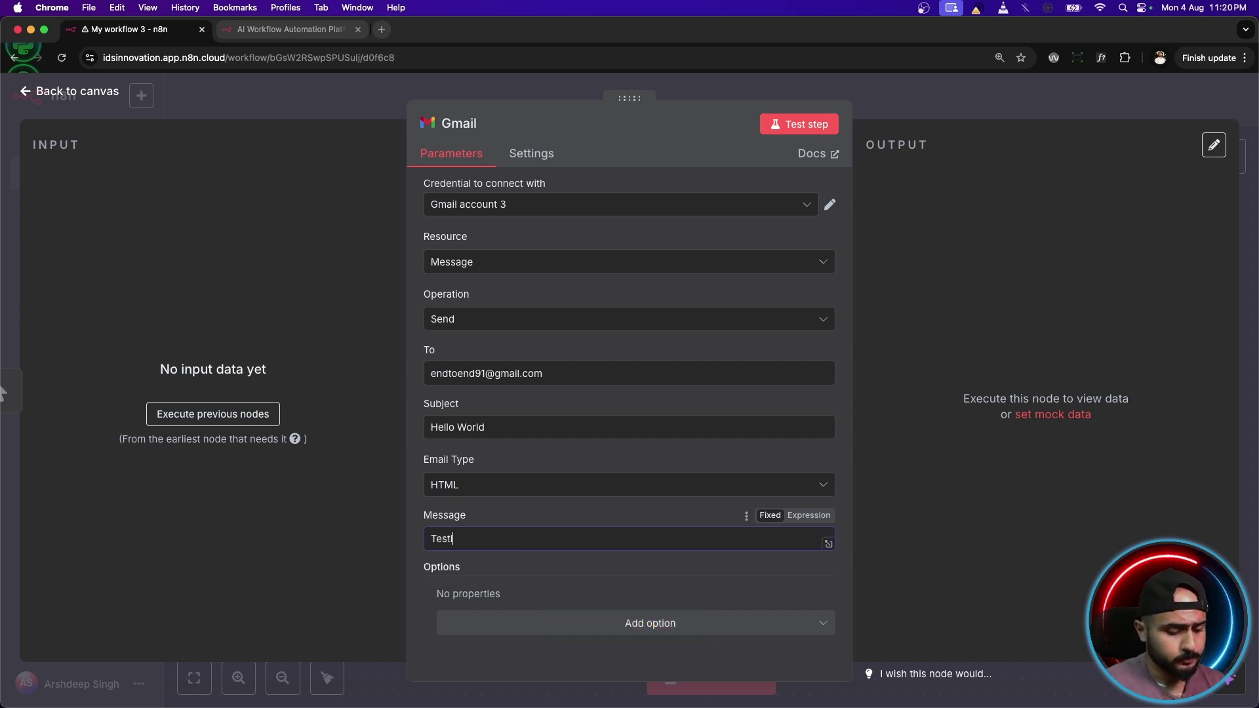
Test the Gmail step to send the email, then review its output in Table, JSON and Schema views.
click(777, 125)
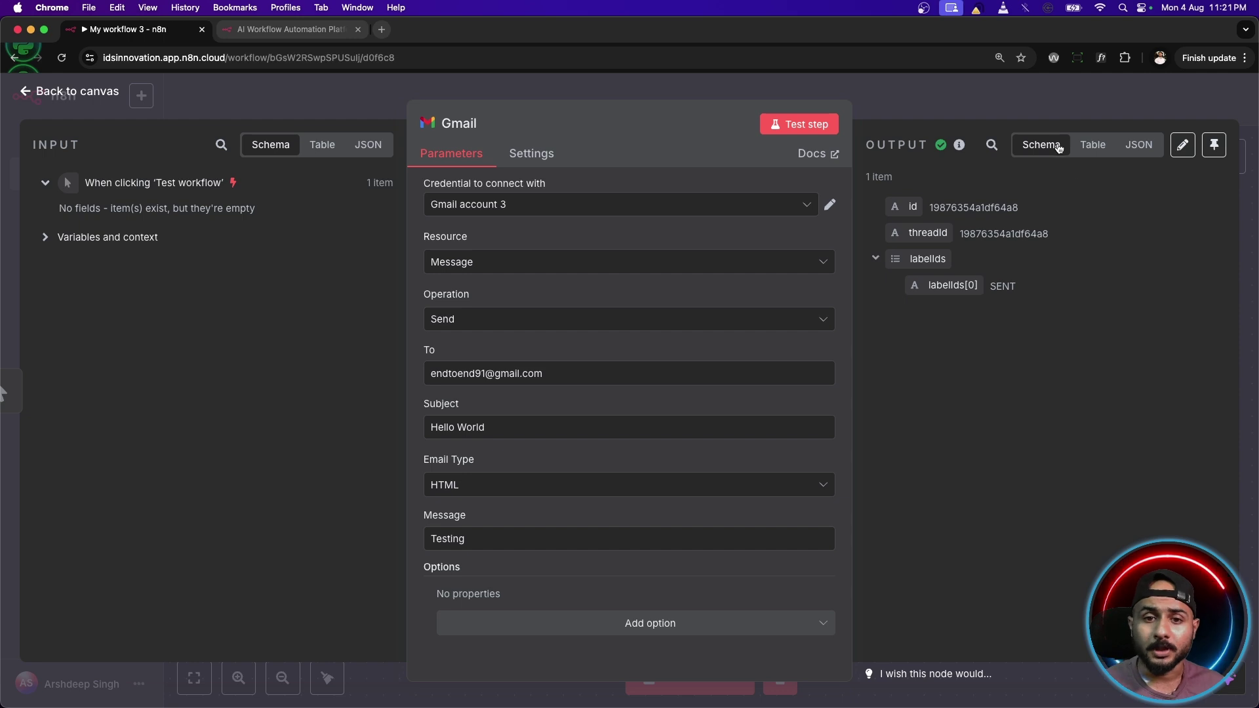
click(1093, 145)
click(1139, 146)
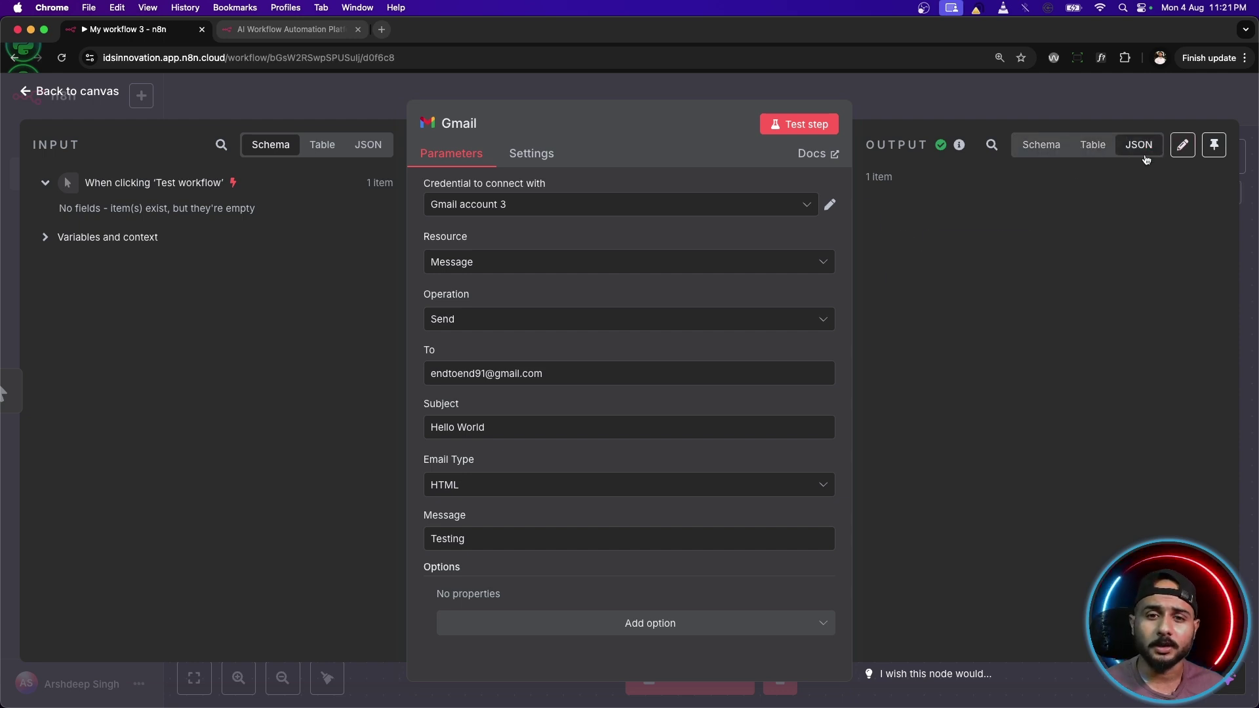
click(1093, 145)
click(1059, 146)
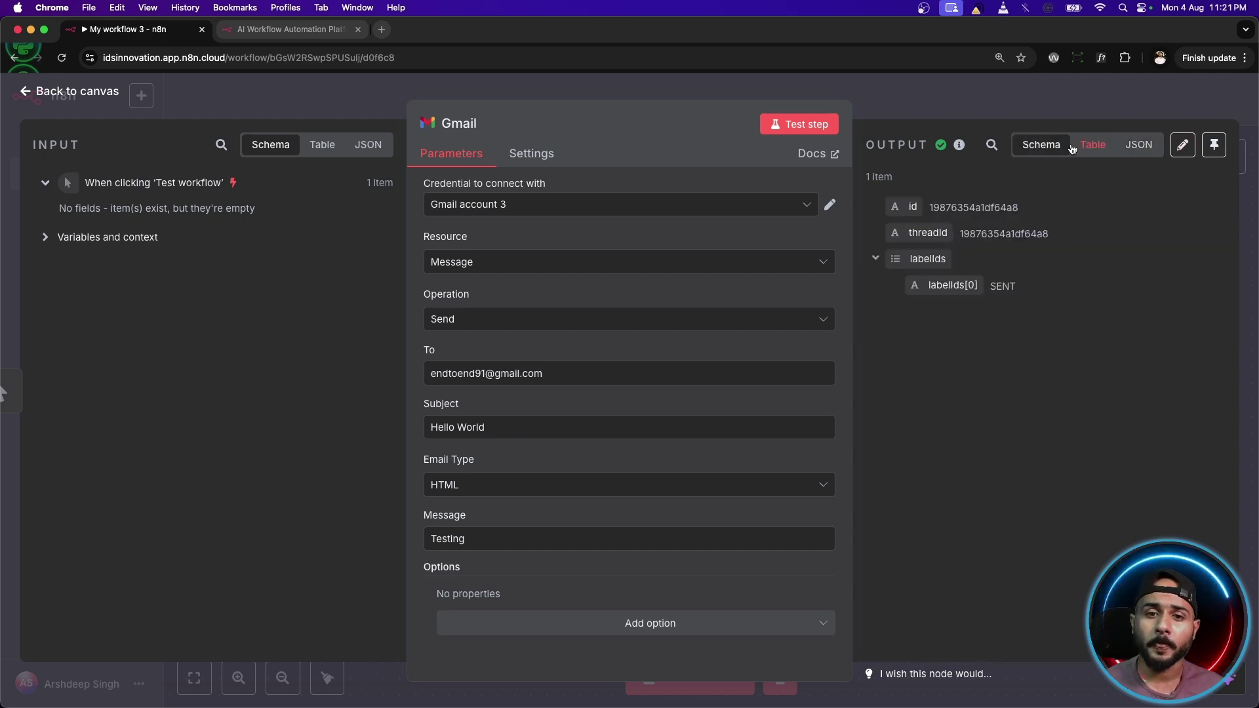
click(1139, 145)
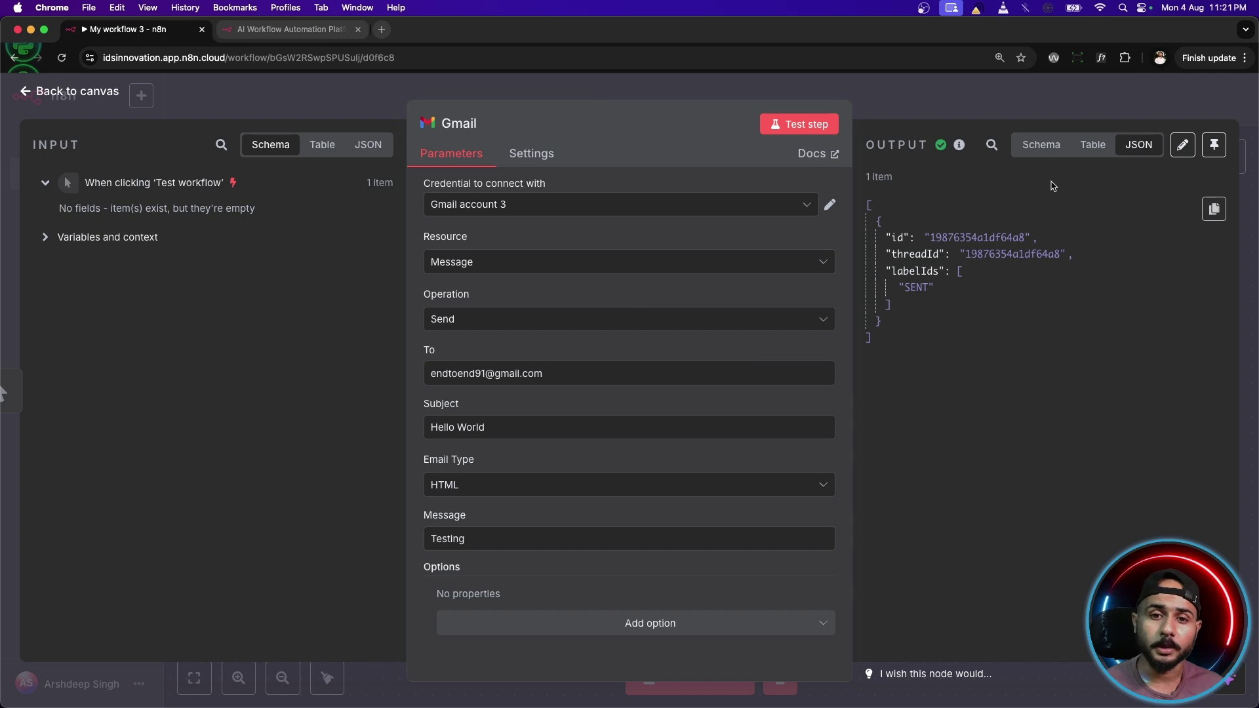
click(1041, 145)
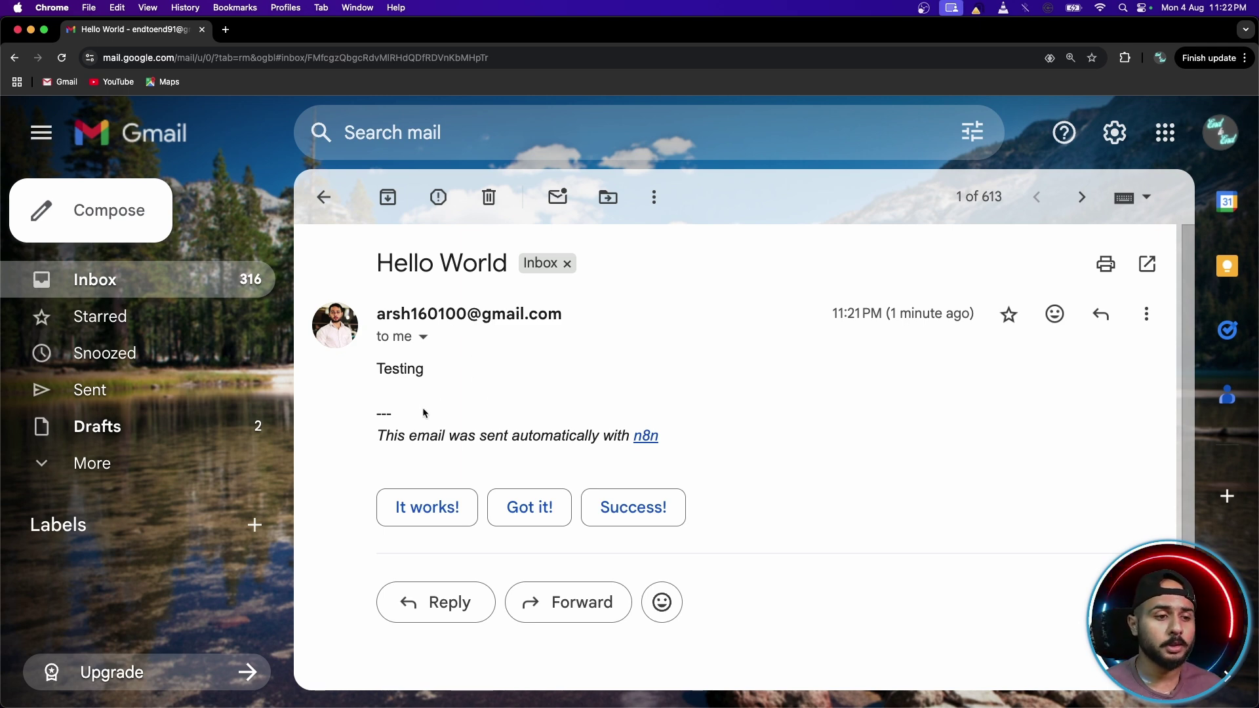
Highlight the 'Testing' body and the n8n automatic footer in the Hello World email, then clear the highlight.
drag(378, 366, 478, 377)
mouse_move(378, 410)
mouse_down()
mouse_move(415, 435)
mouse_move(711, 439)
mouse_up()
click(371, 418)
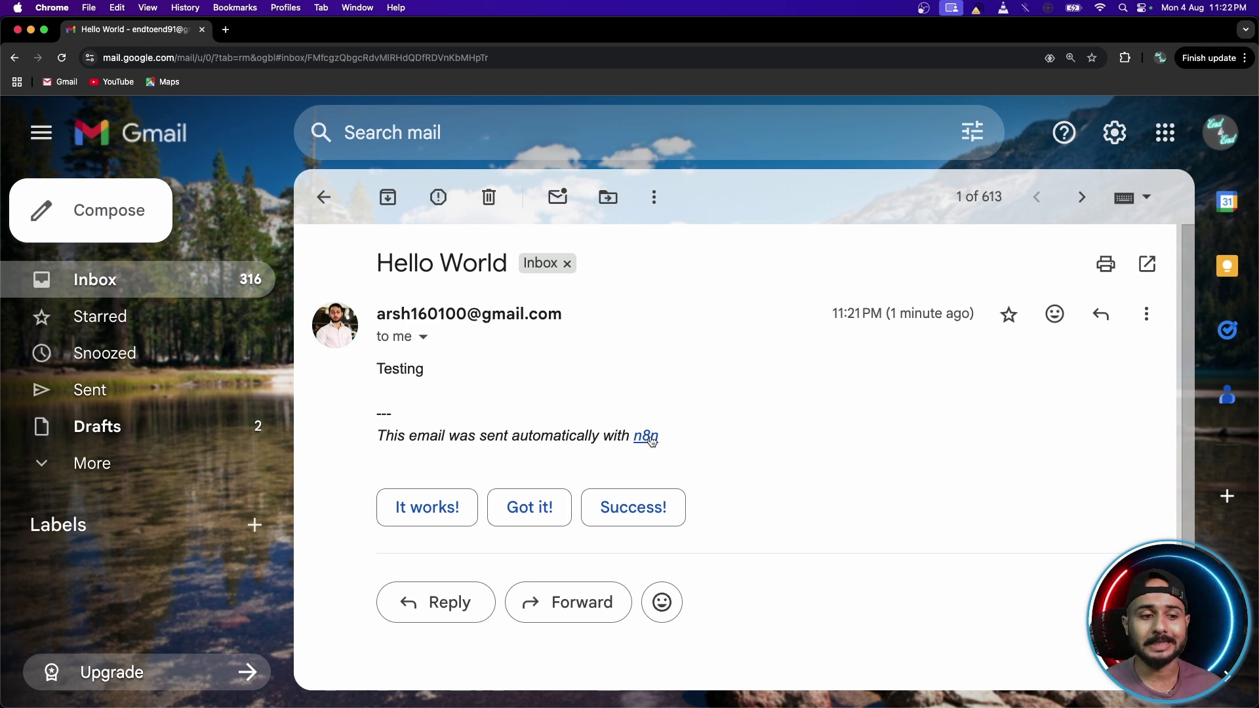
Return to the n8n canvas, rerun the workflow test, and delete the trigger-to-Gmail connection.
click(17, 31)
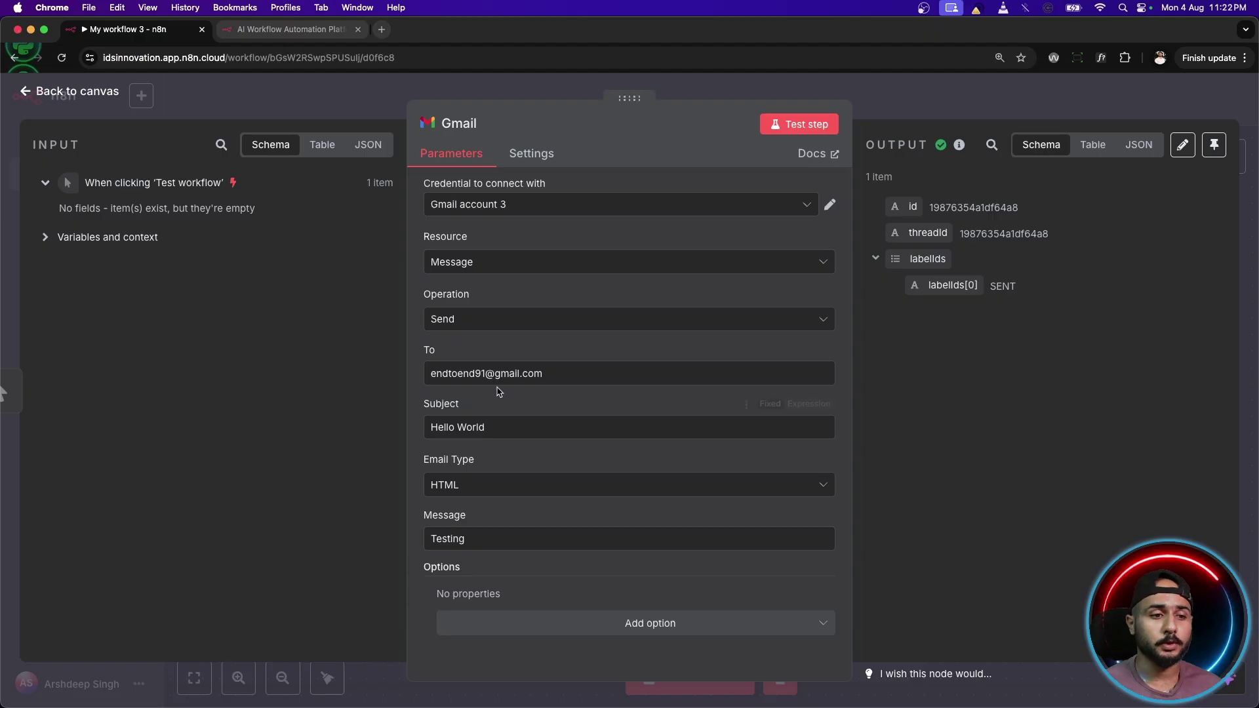
click(112, 91)
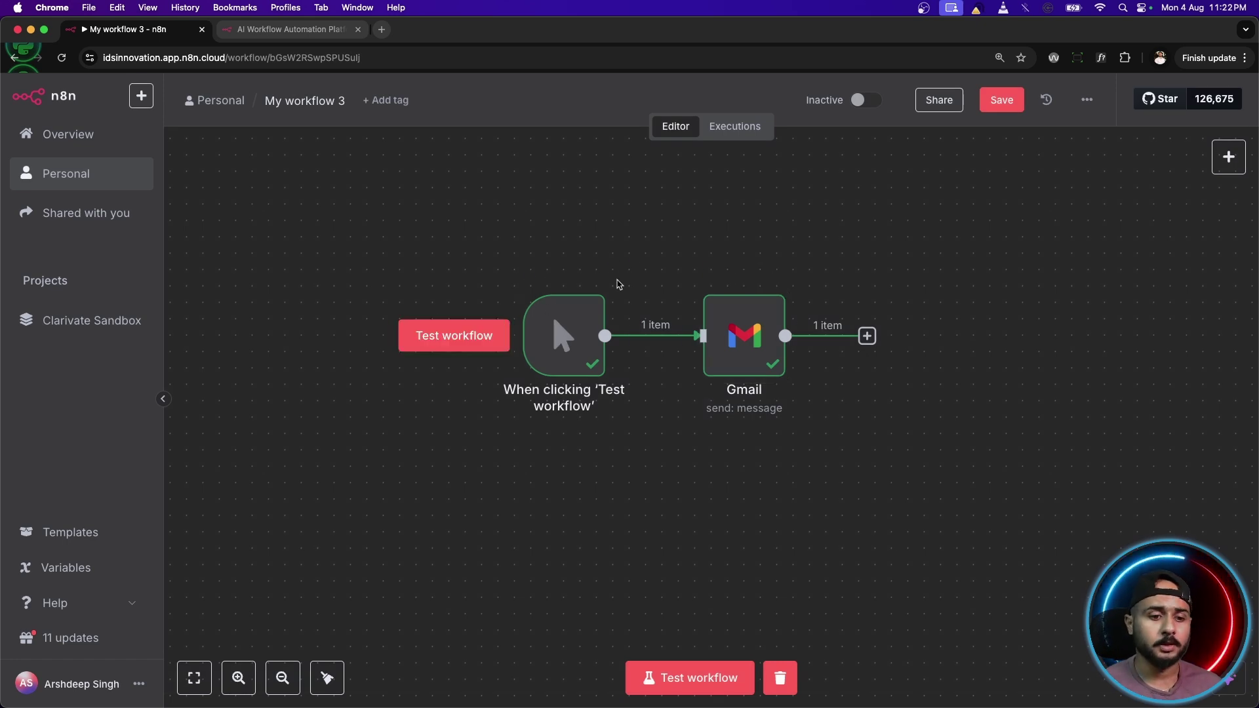
key(super+Return)
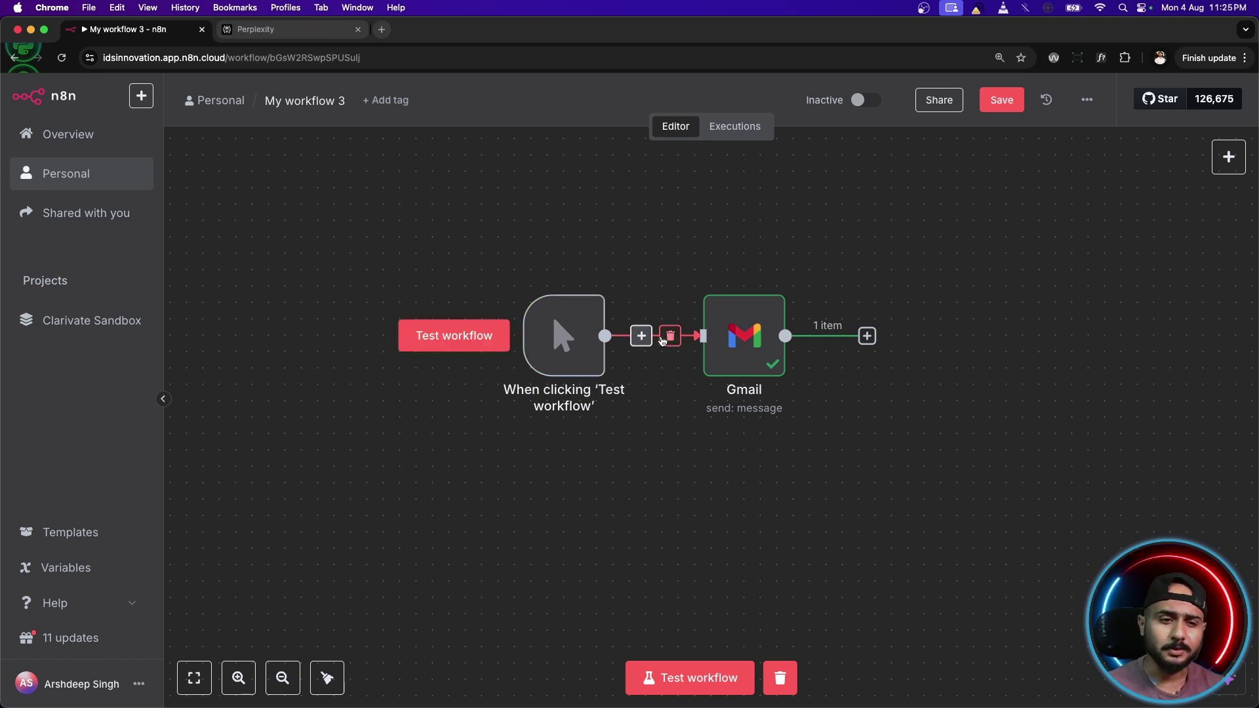
click(664, 340)
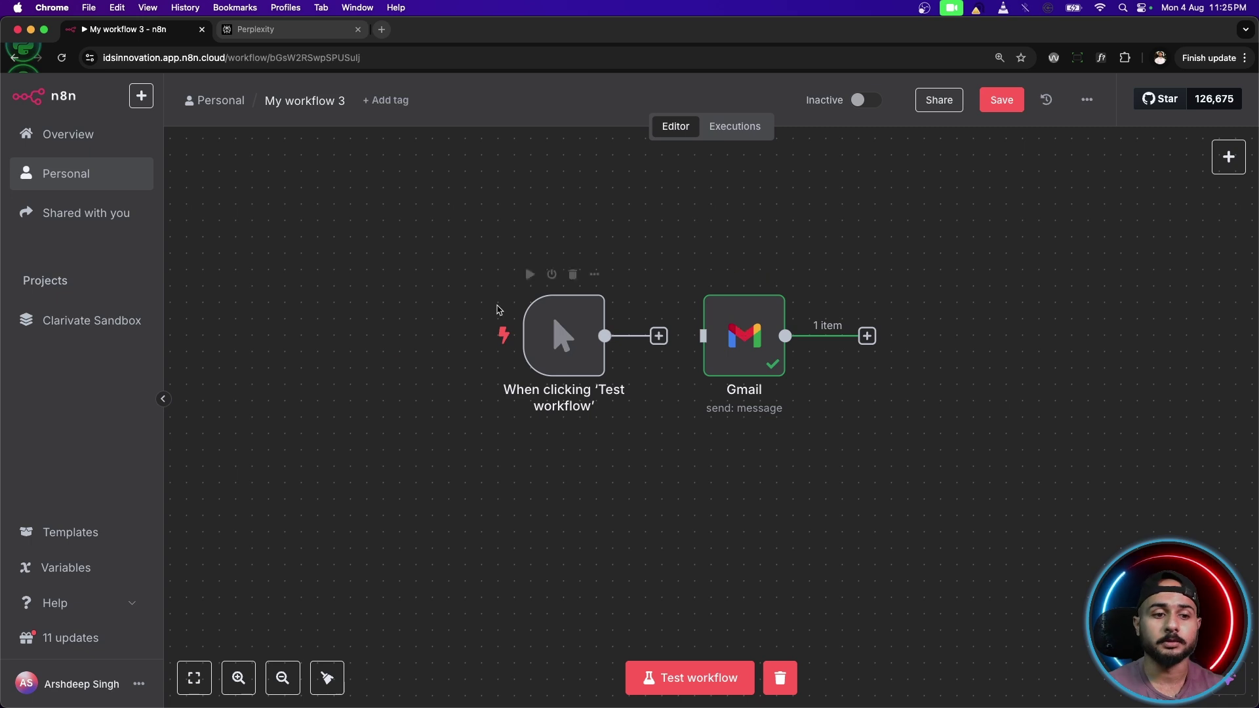
Delete the manual test trigger and add an On a schedule trigger.
mouse_move(570, 356)
click(573, 274)
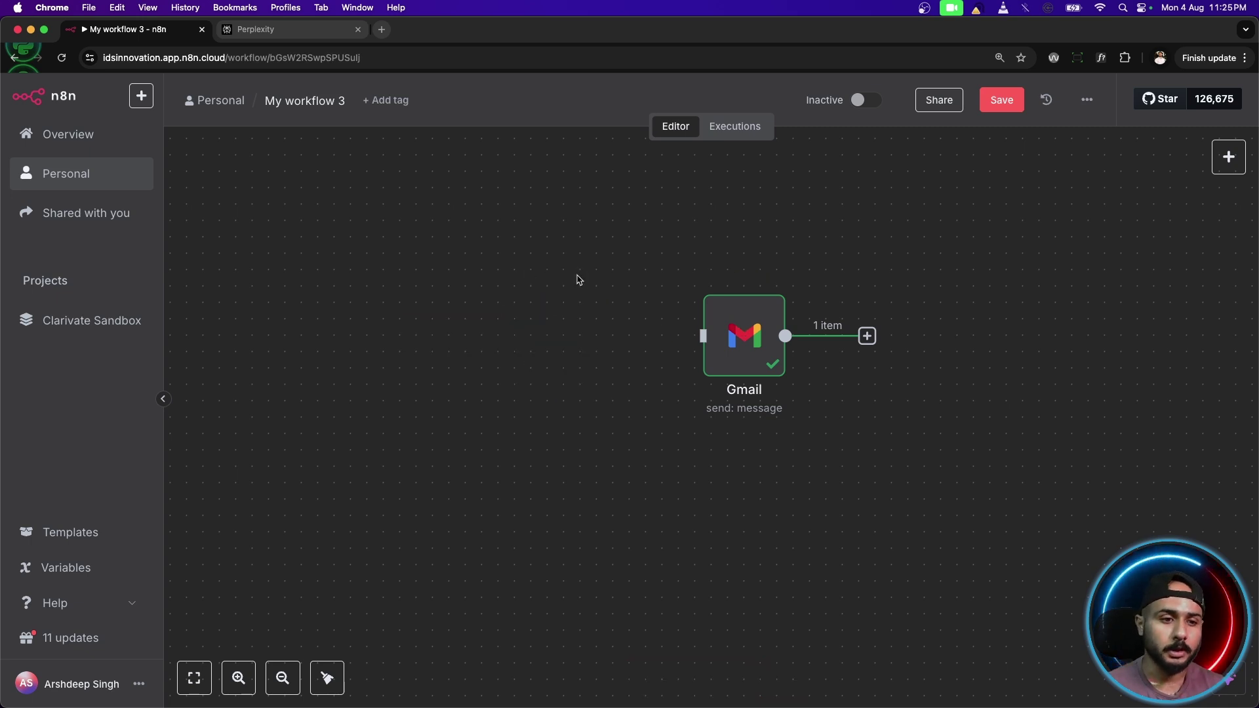
click(1229, 154)
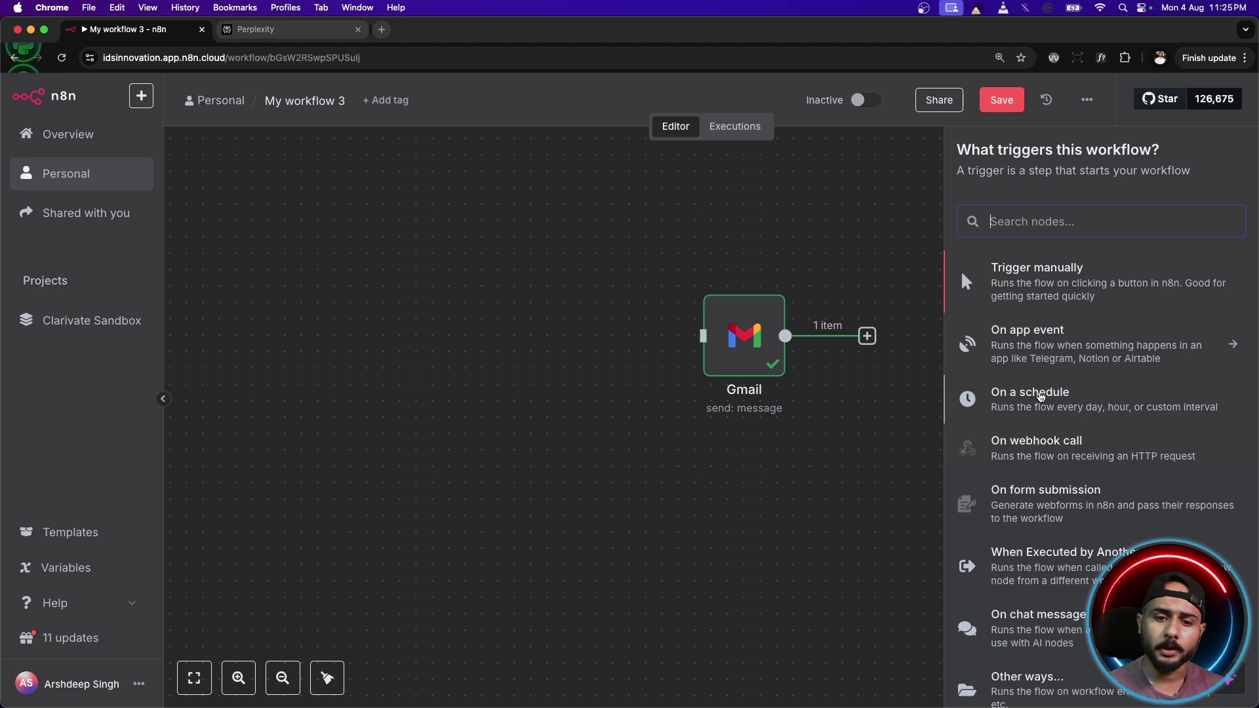
click(1021, 402)
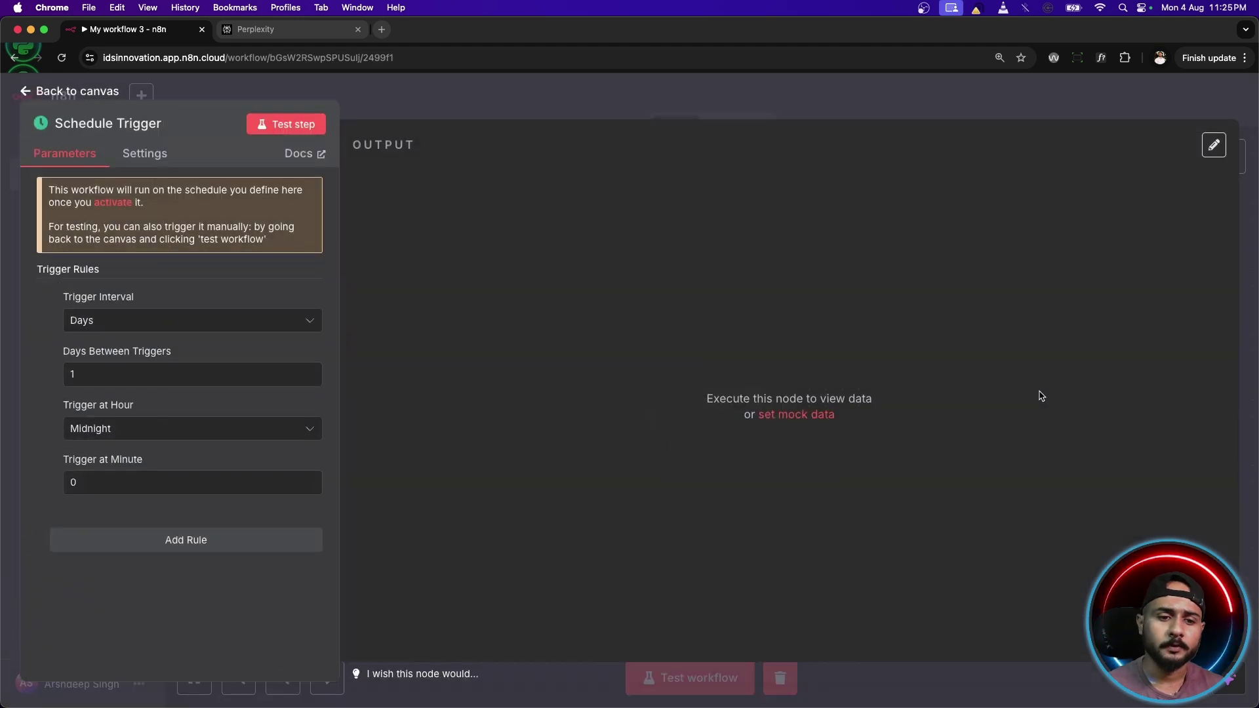
Set the Schedule Trigger interval to Seconds with 100 seconds between triggers.
click(125, 324)
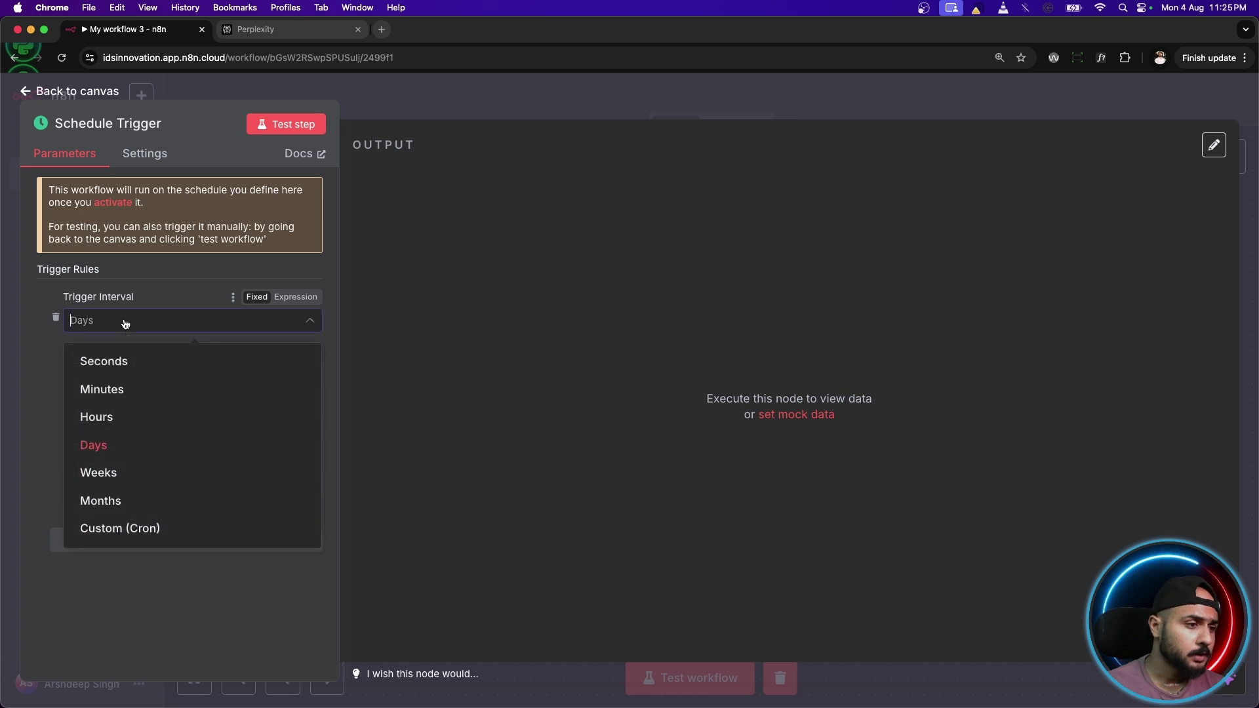
click(125, 363)
drag(88, 372, 41, 375)
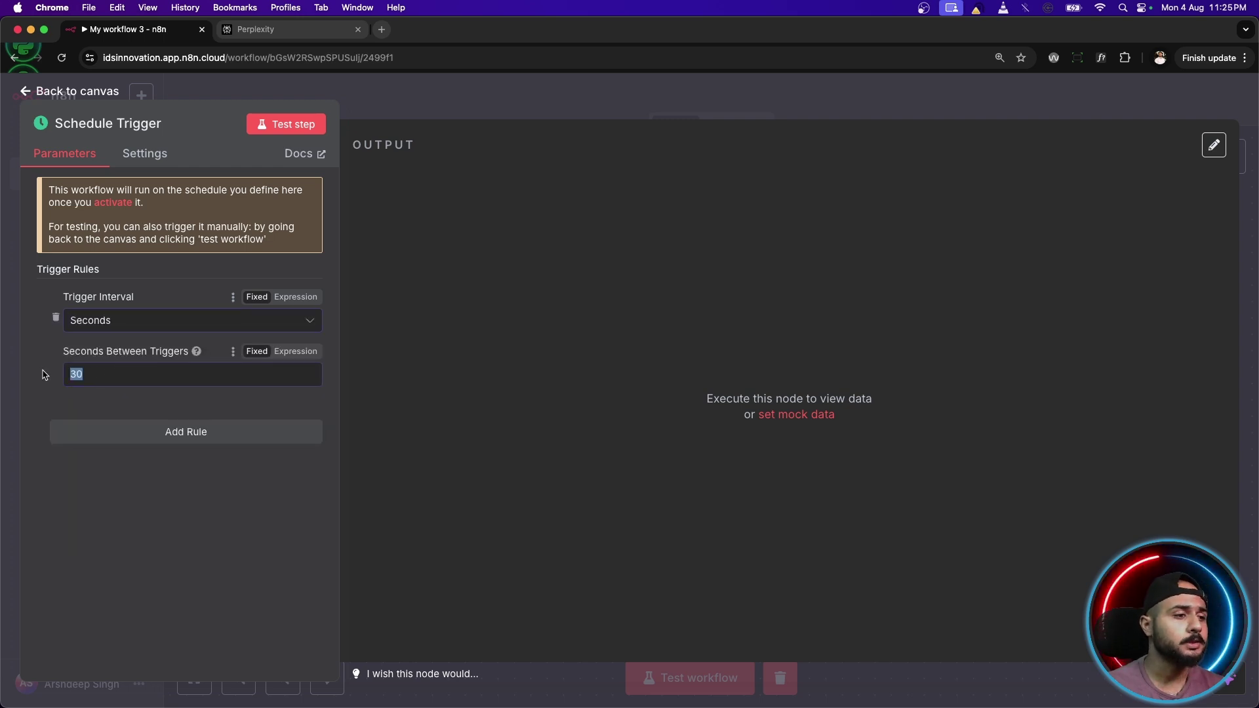
text(100)
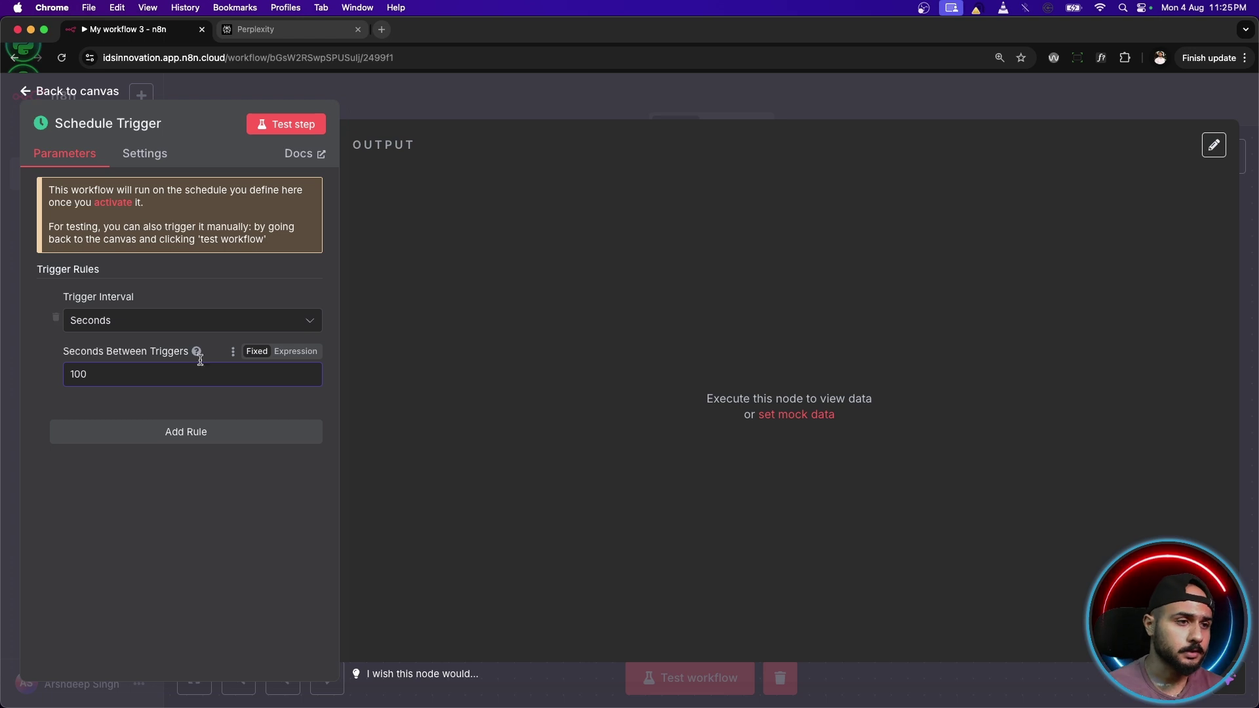
click(78, 93)
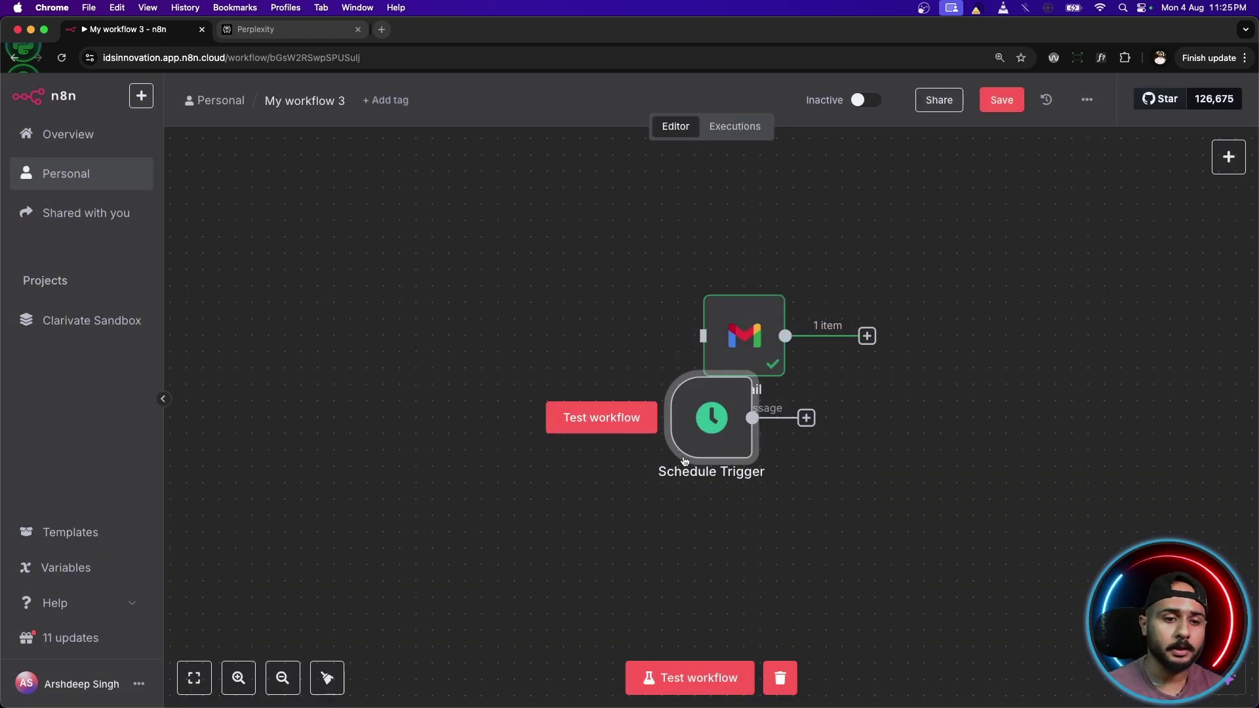
Place the Schedule Trigger left of Gmail and connect its output to the Gmail node.
drag(715, 422, 474, 352)
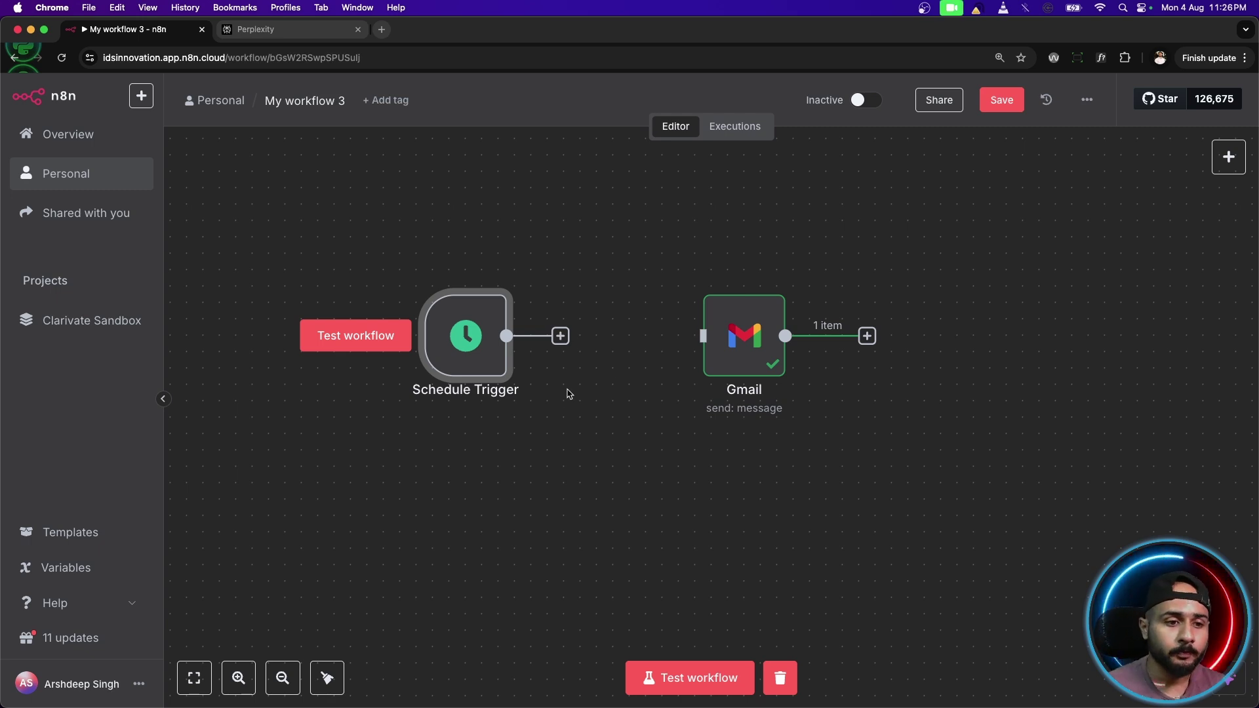
click(560, 336)
key(Escape)
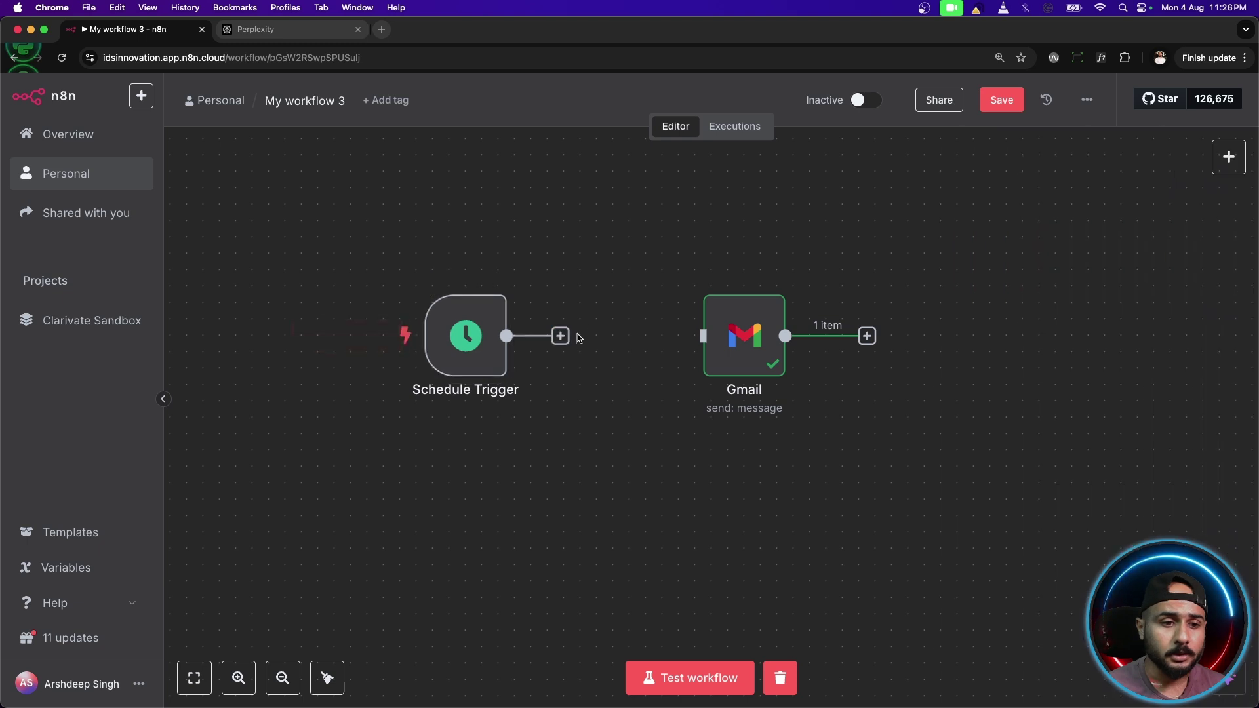
drag(560, 335, 696, 342)
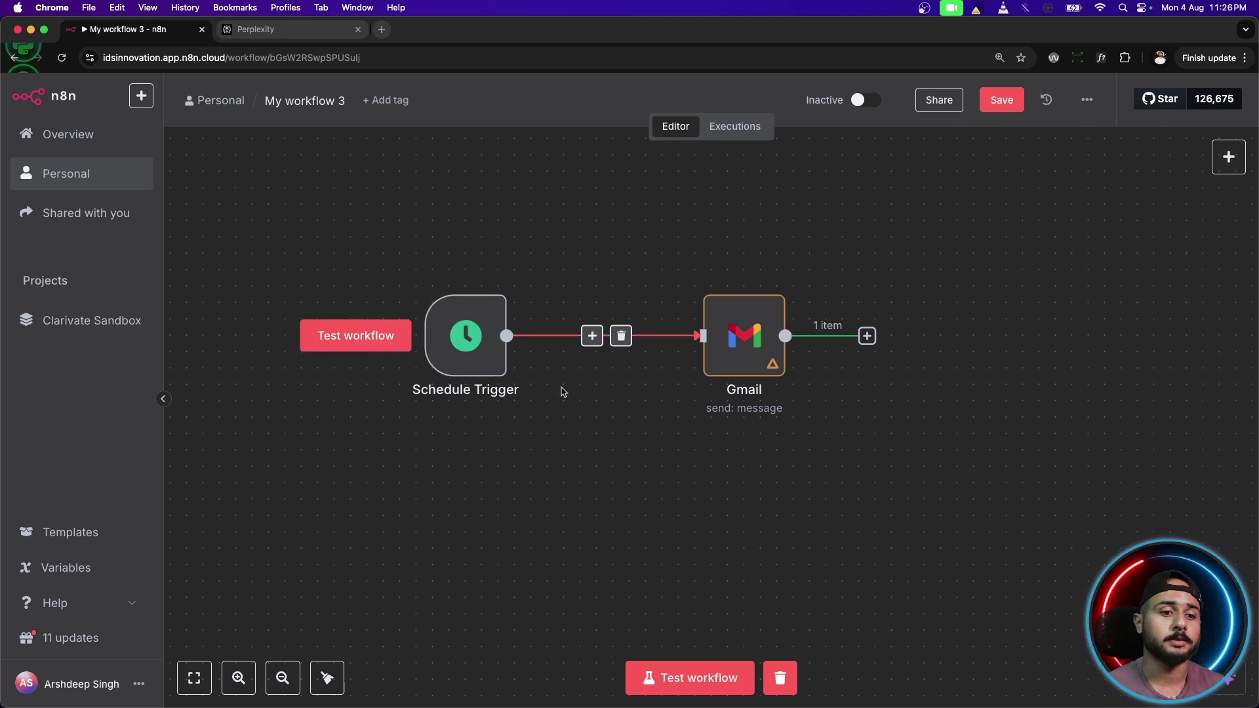
drag(513, 377, 595, 377)
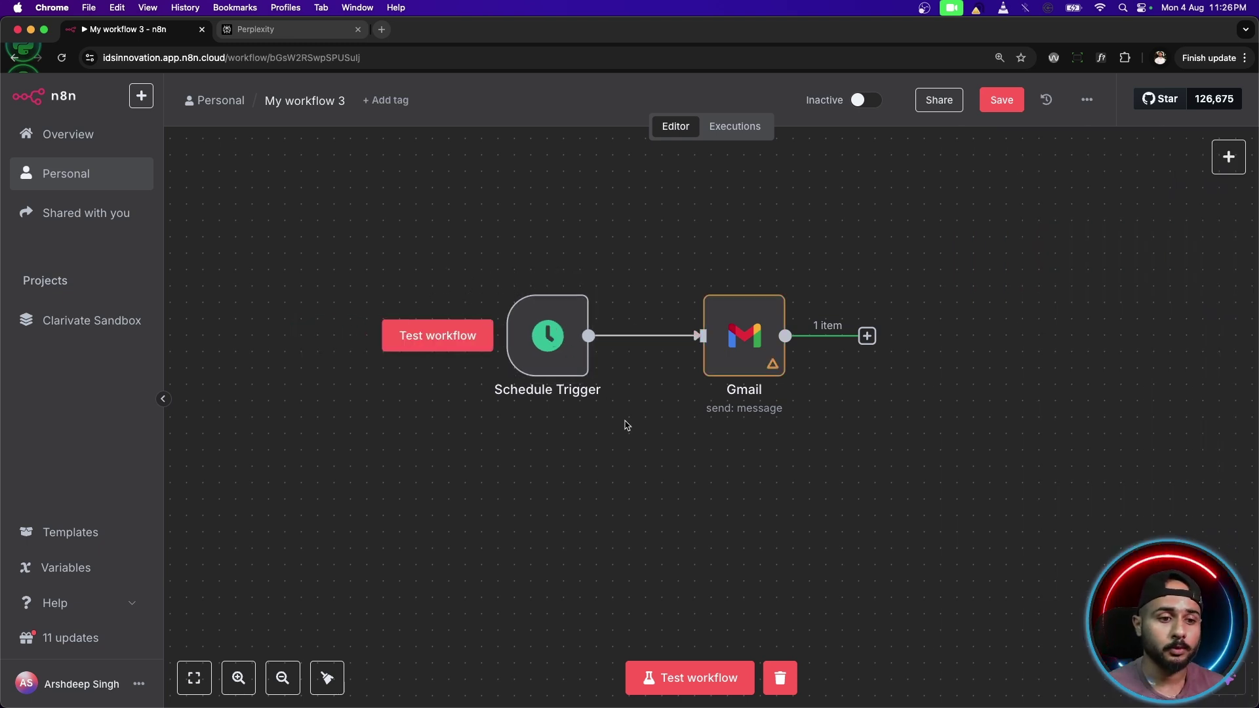
Nudge the Gmail node, check its settings, and run a test where each node passes 1 item.
drag(751, 365, 735, 365)
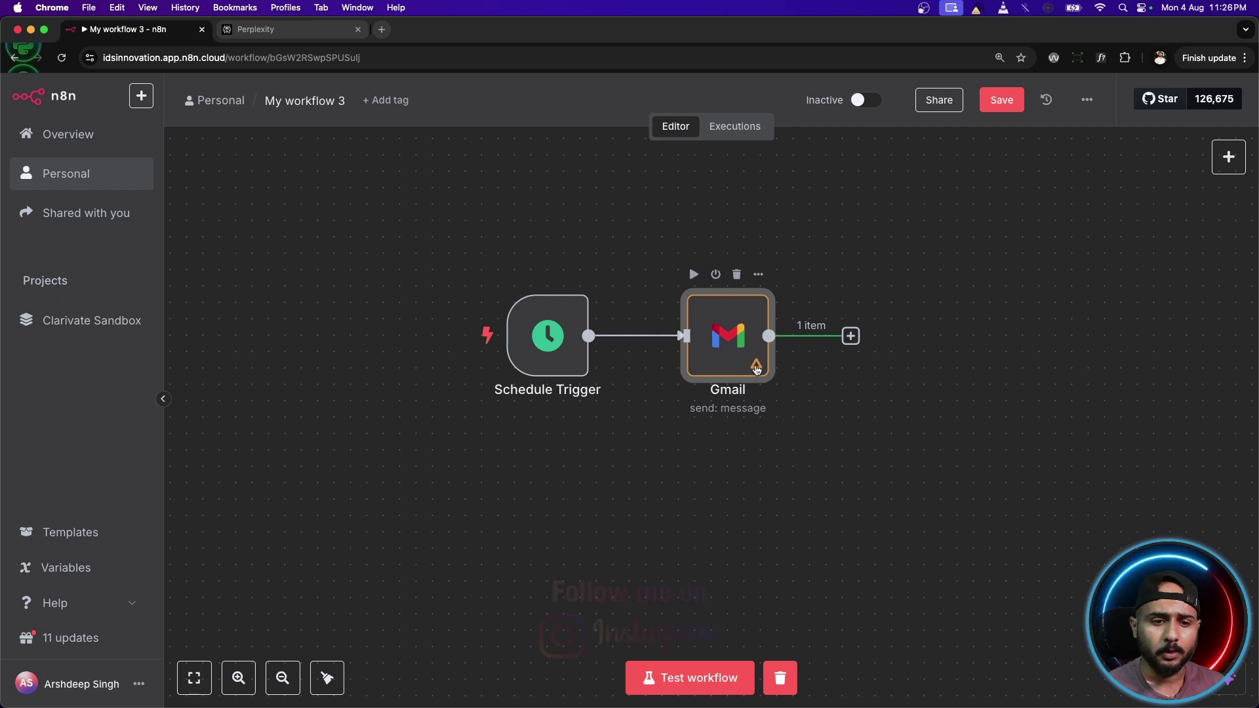
mouse_move(756, 370)
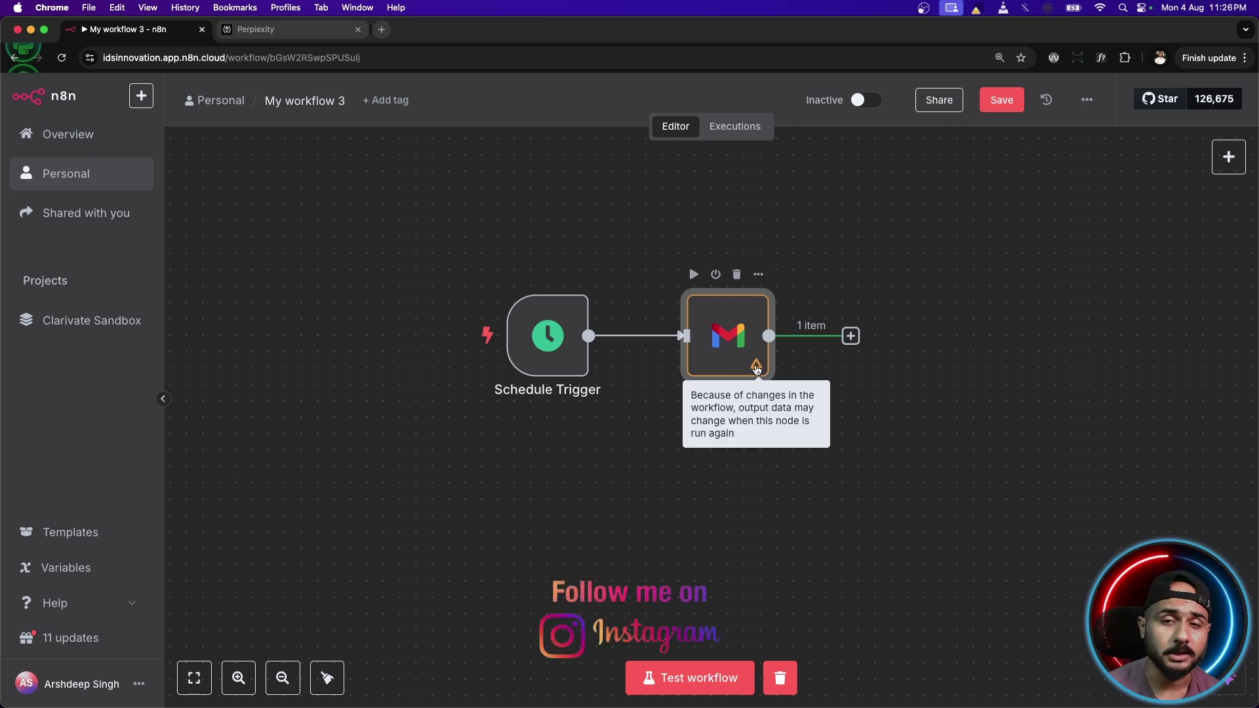
double_click(741, 351)
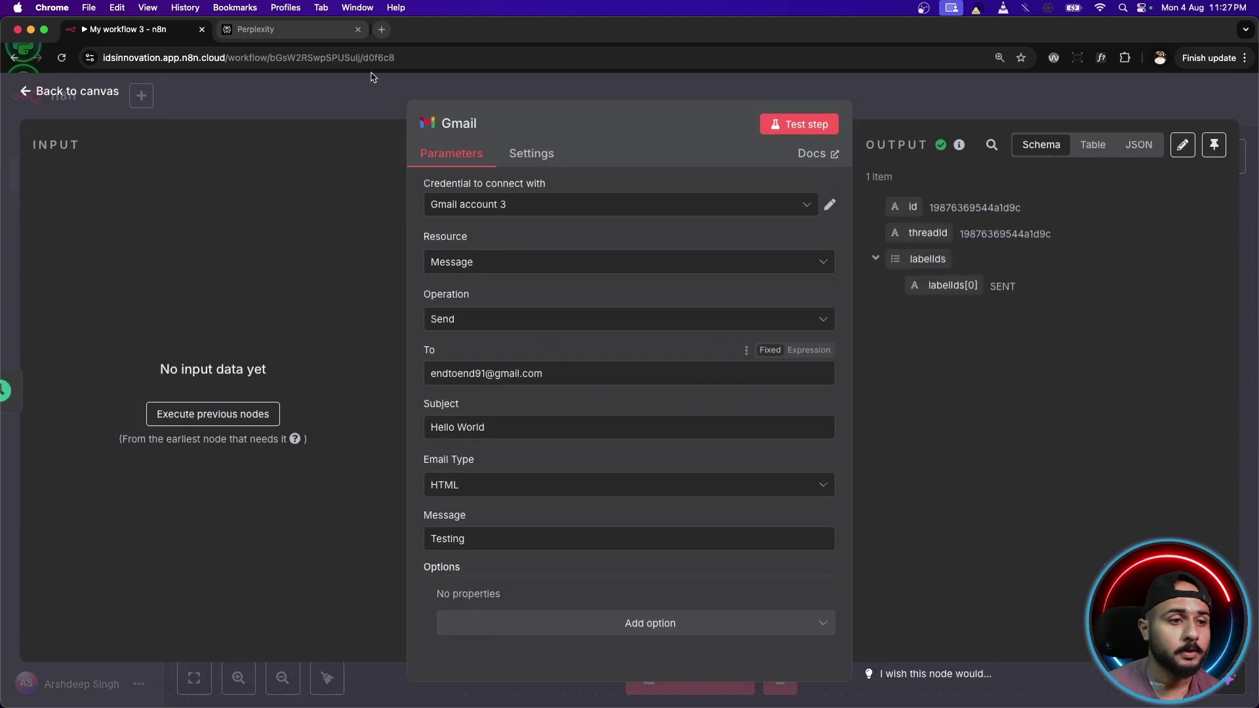
click(95, 93)
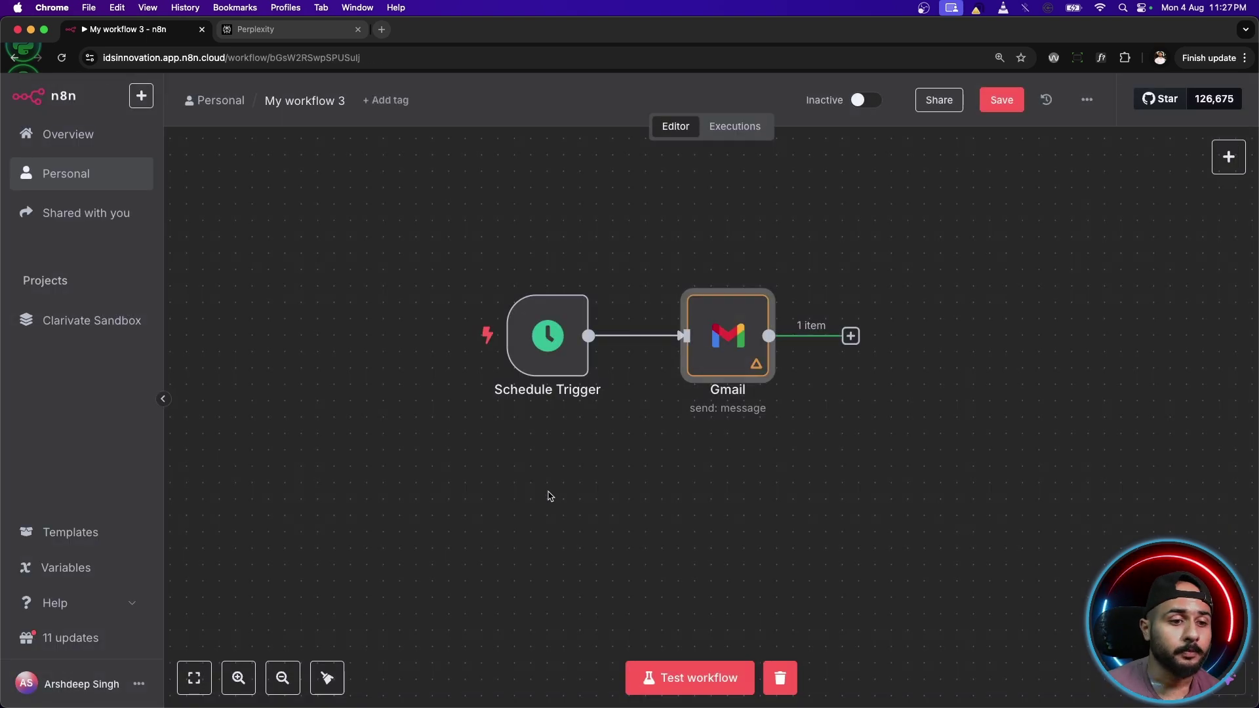
click(720, 676)
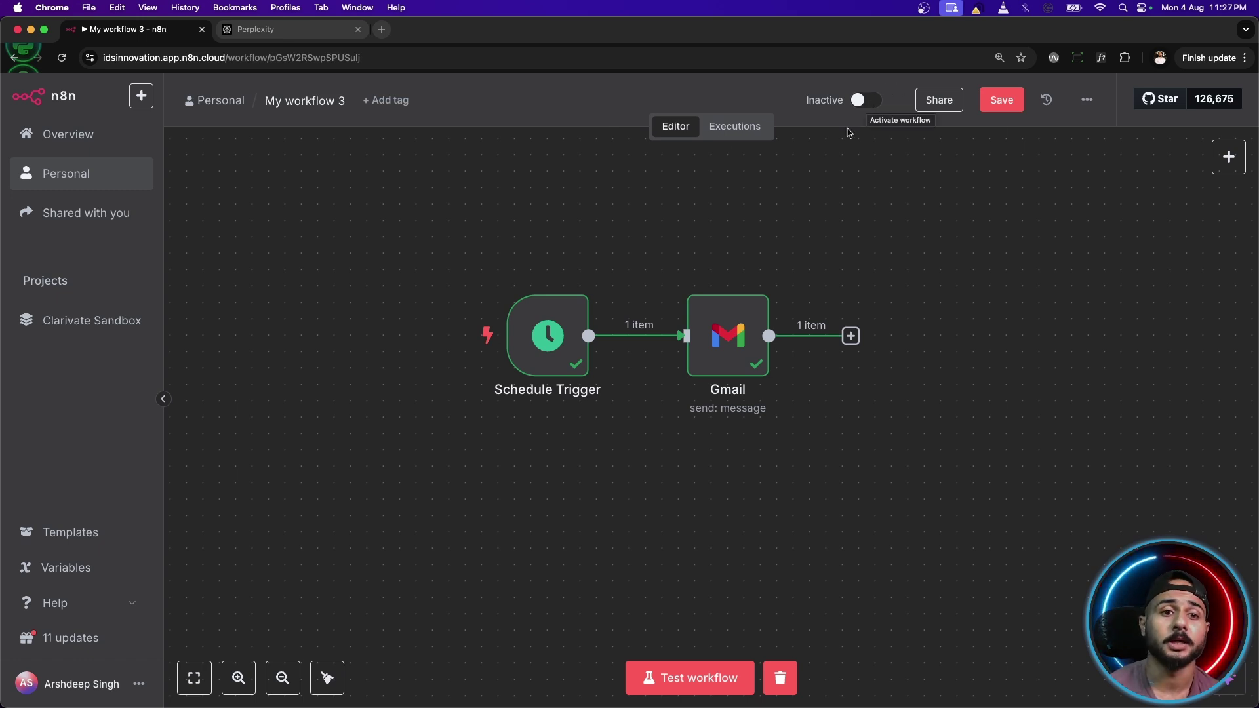
Switch My workflow 3 to Active and dismiss the Workflow activated notice.
click(859, 101)
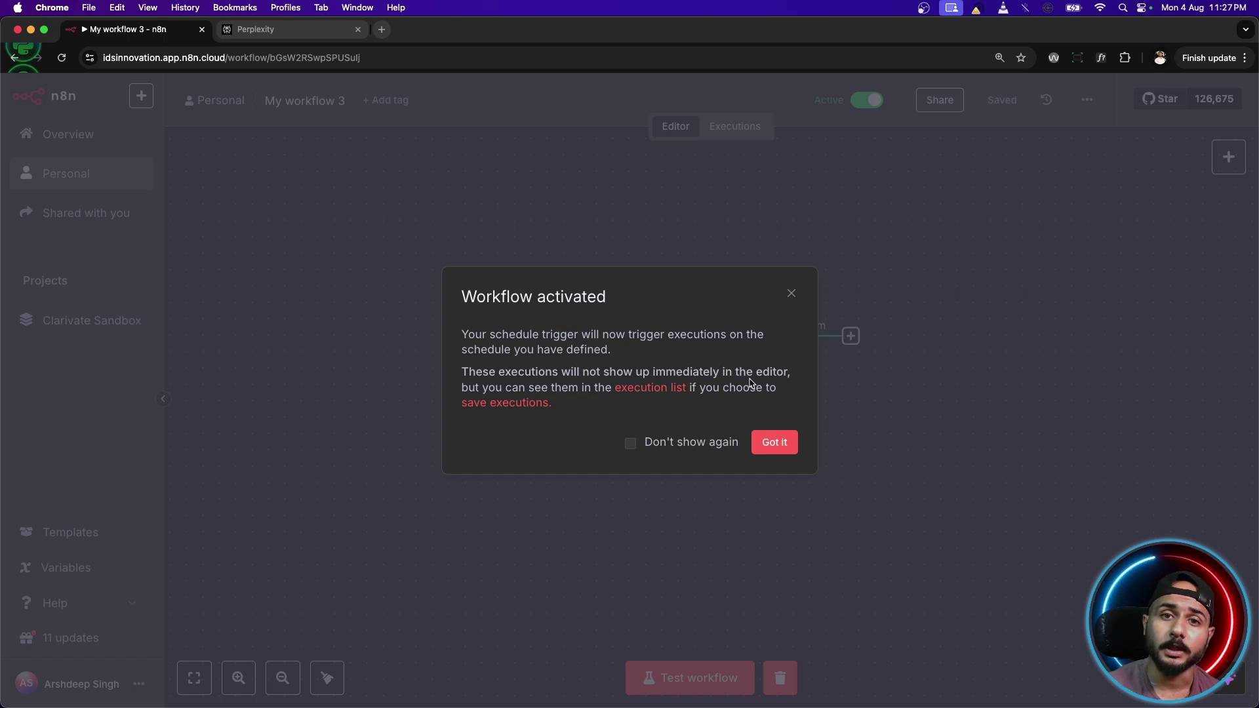
click(776, 442)
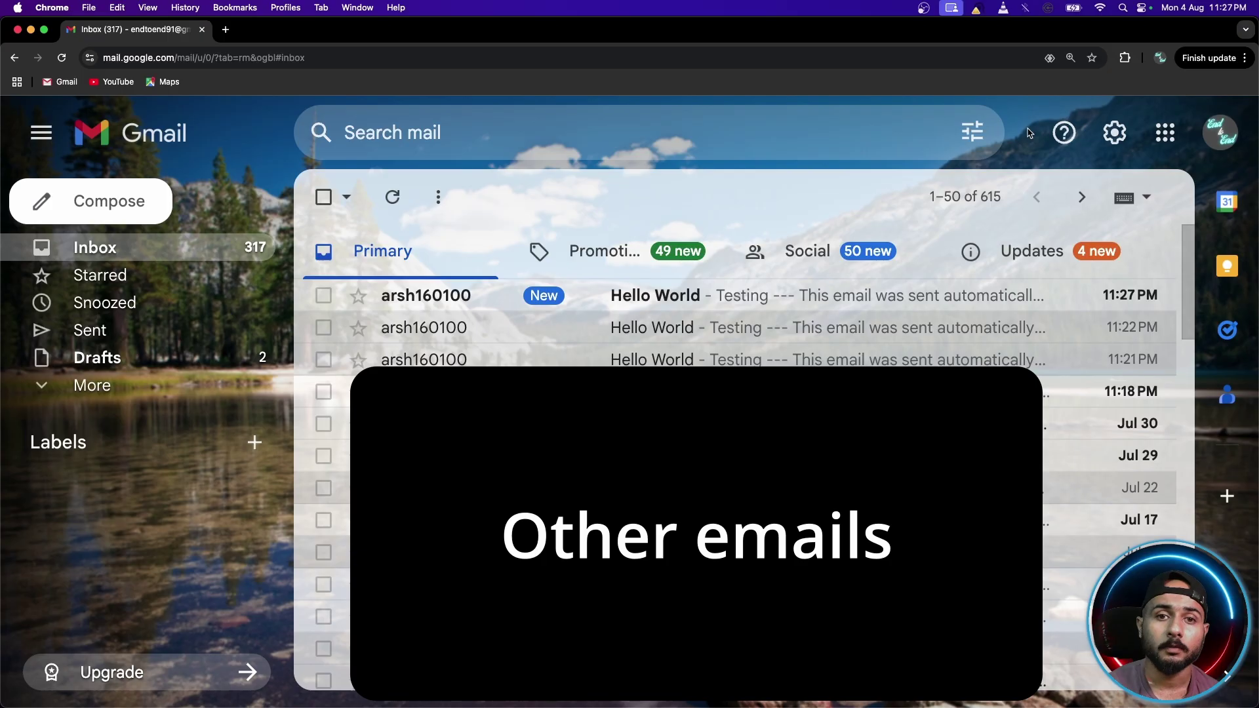
Open the top Hello World email, go back, then open the new 11:28 PM Hello World email.
click(607, 299)
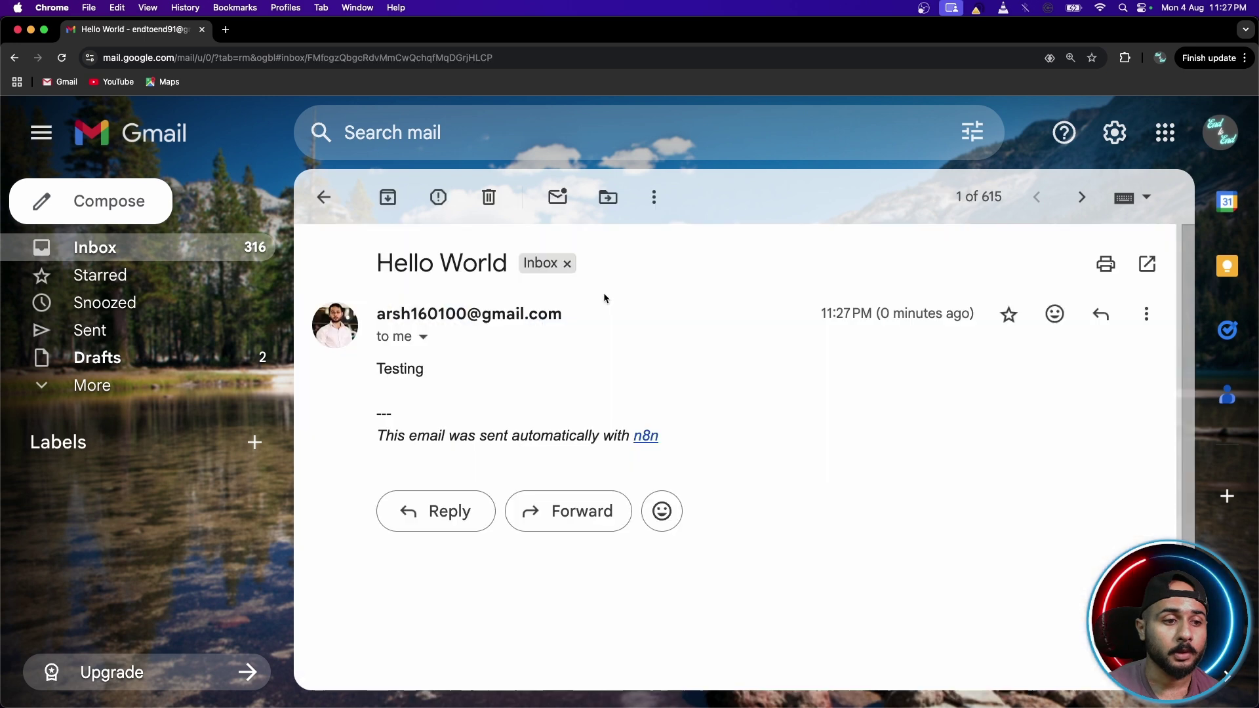
click(322, 198)
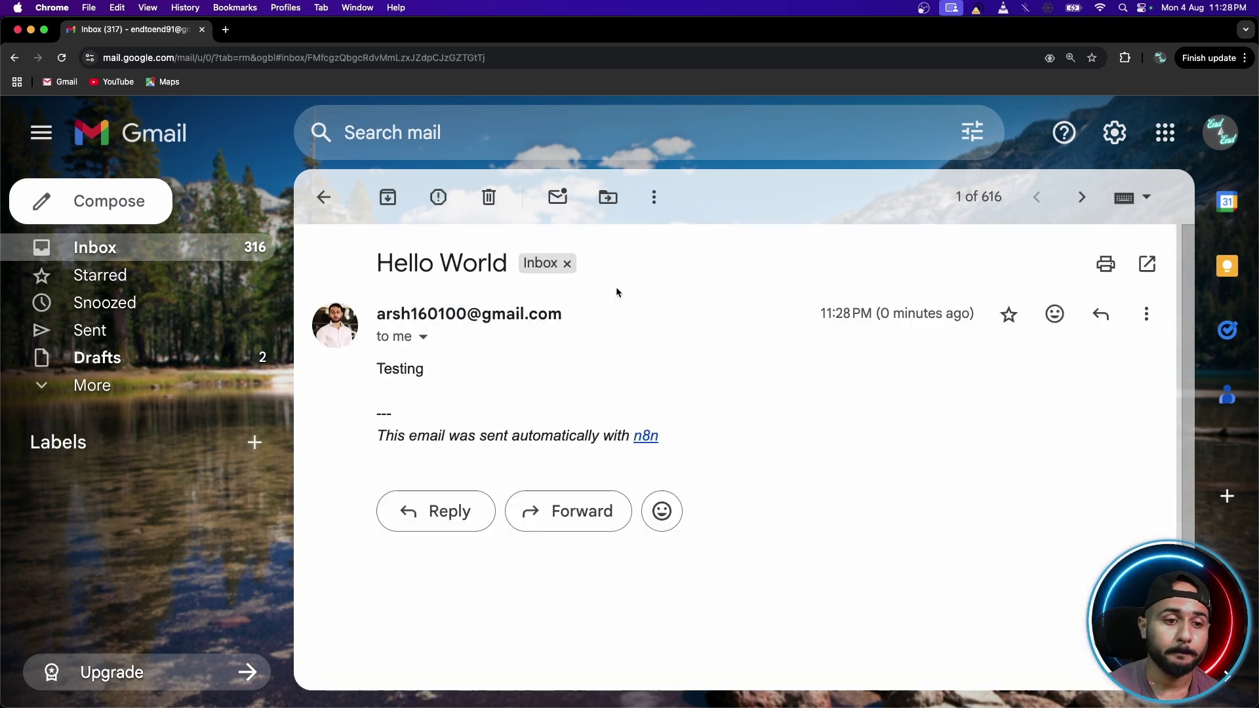
click(616, 292)
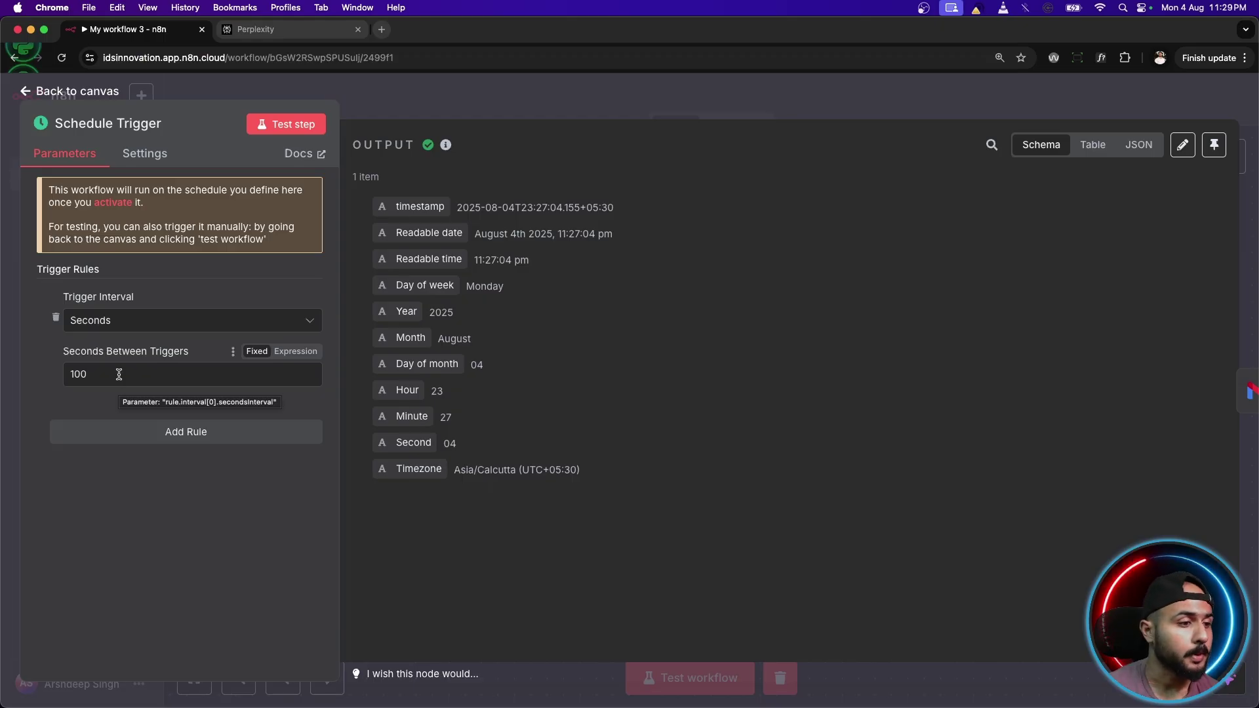
Close the Schedule Trigger settings and delete the Schedule Trigger node.
double_click(112, 373)
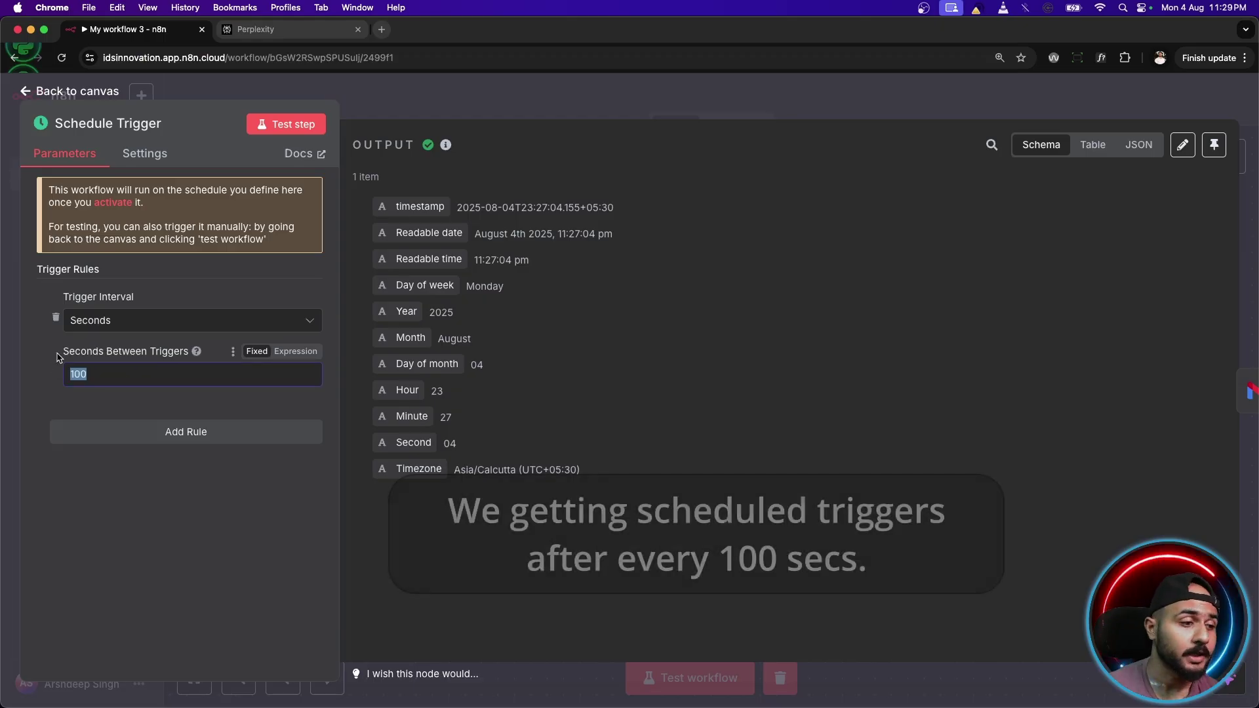
click(103, 372)
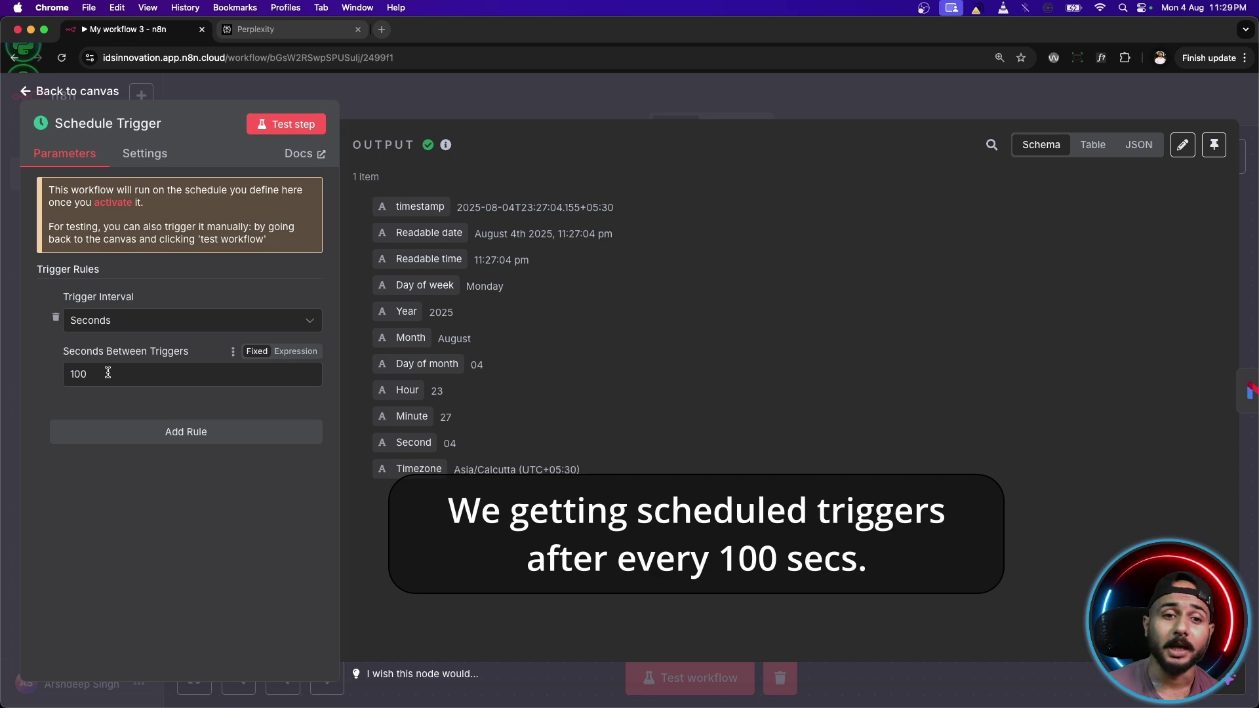
click(92, 95)
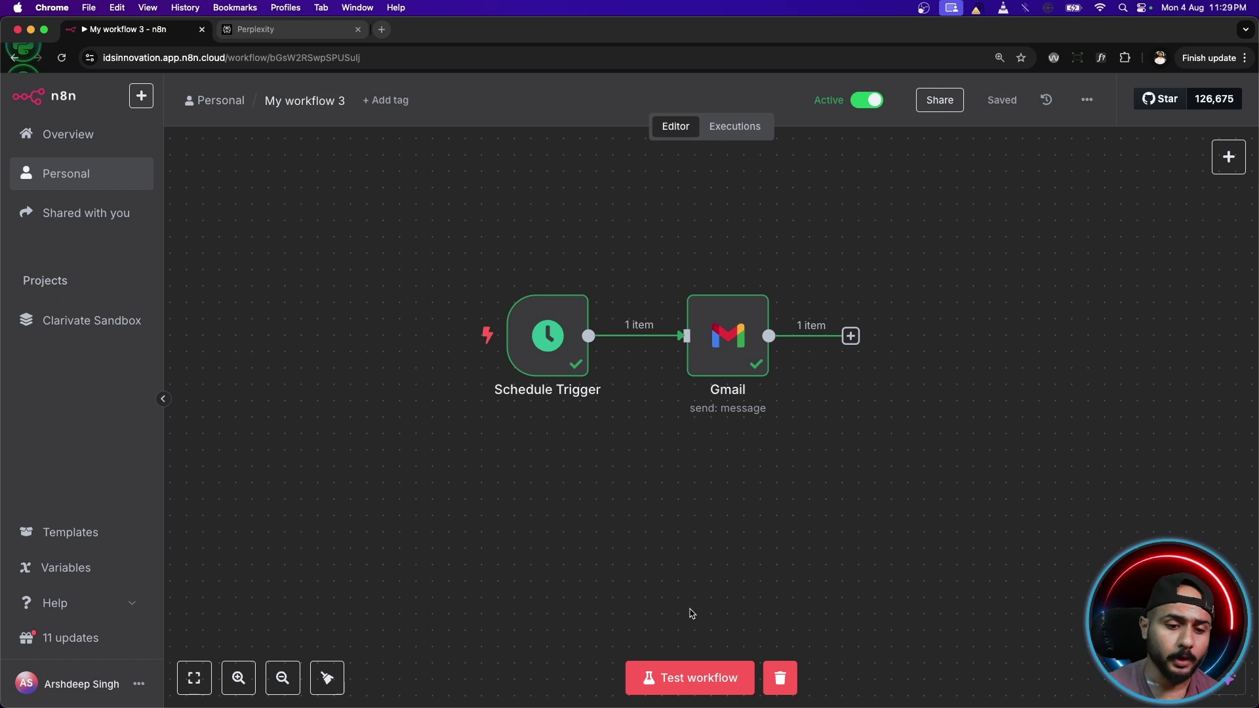
mouse_move(481, 316)
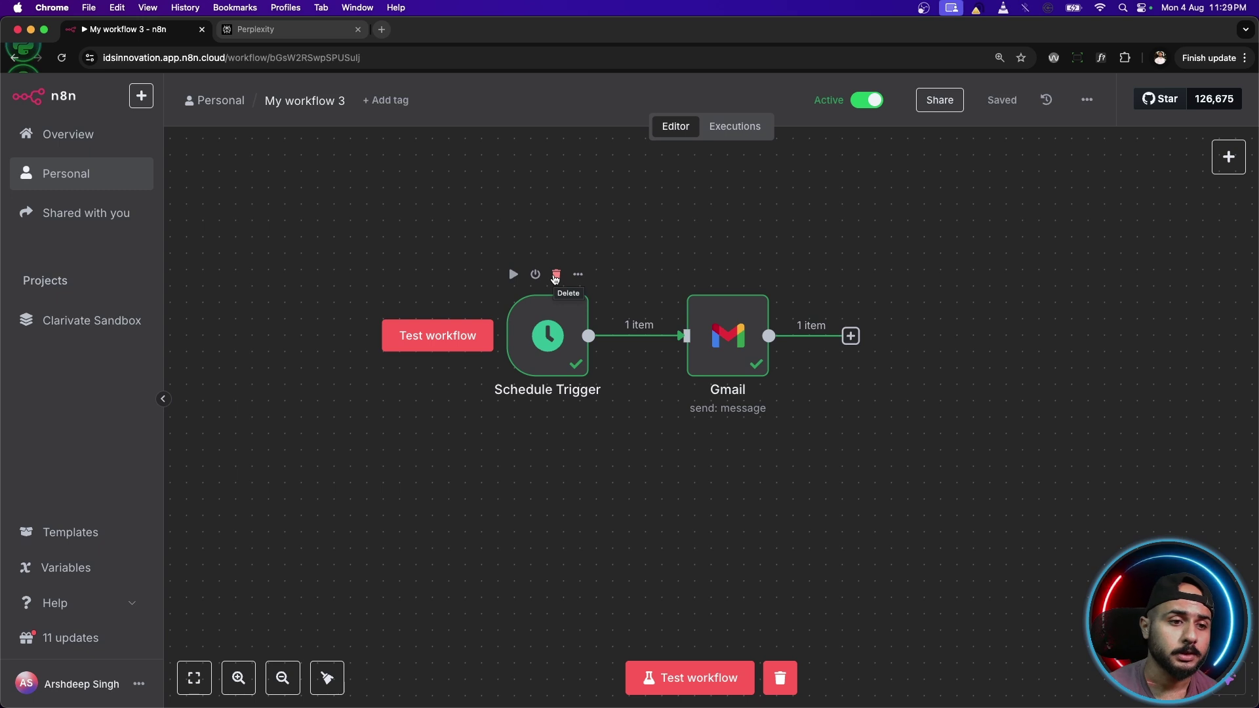
click(555, 276)
Add a Gmail 'On message received' trigger from the On app event triggers.
click(1227, 157)
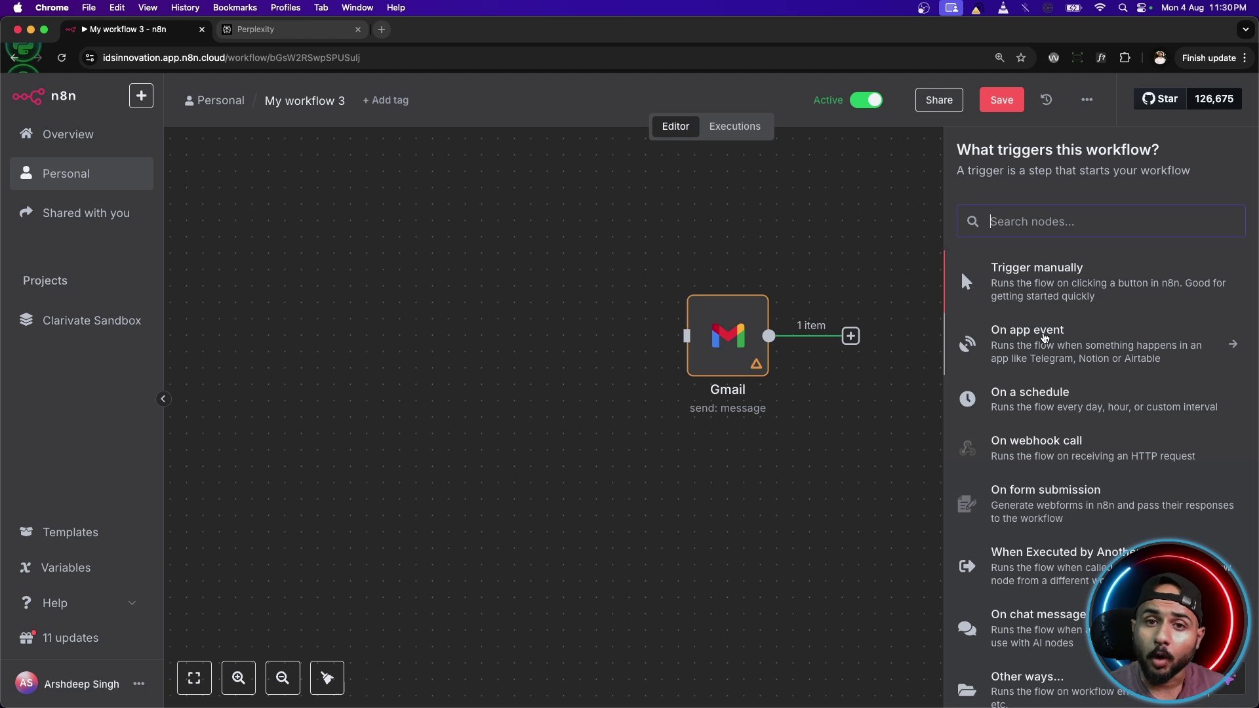
click(1148, 342)
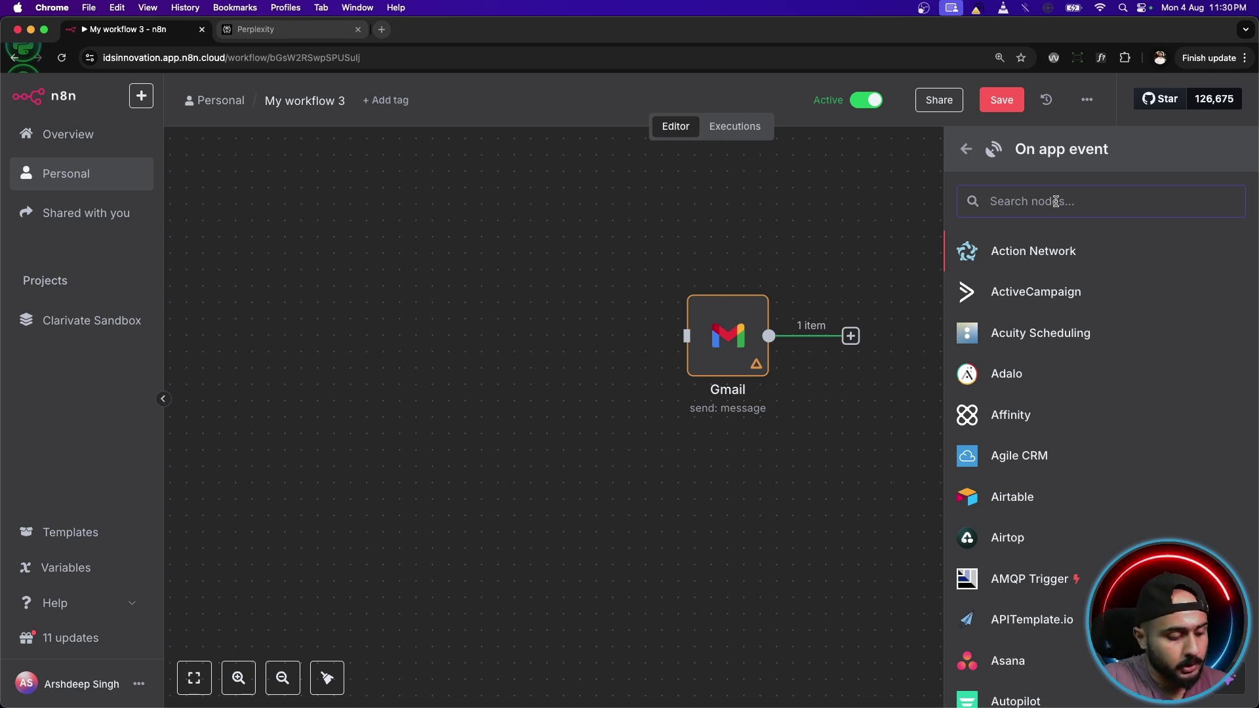
text(gmail)
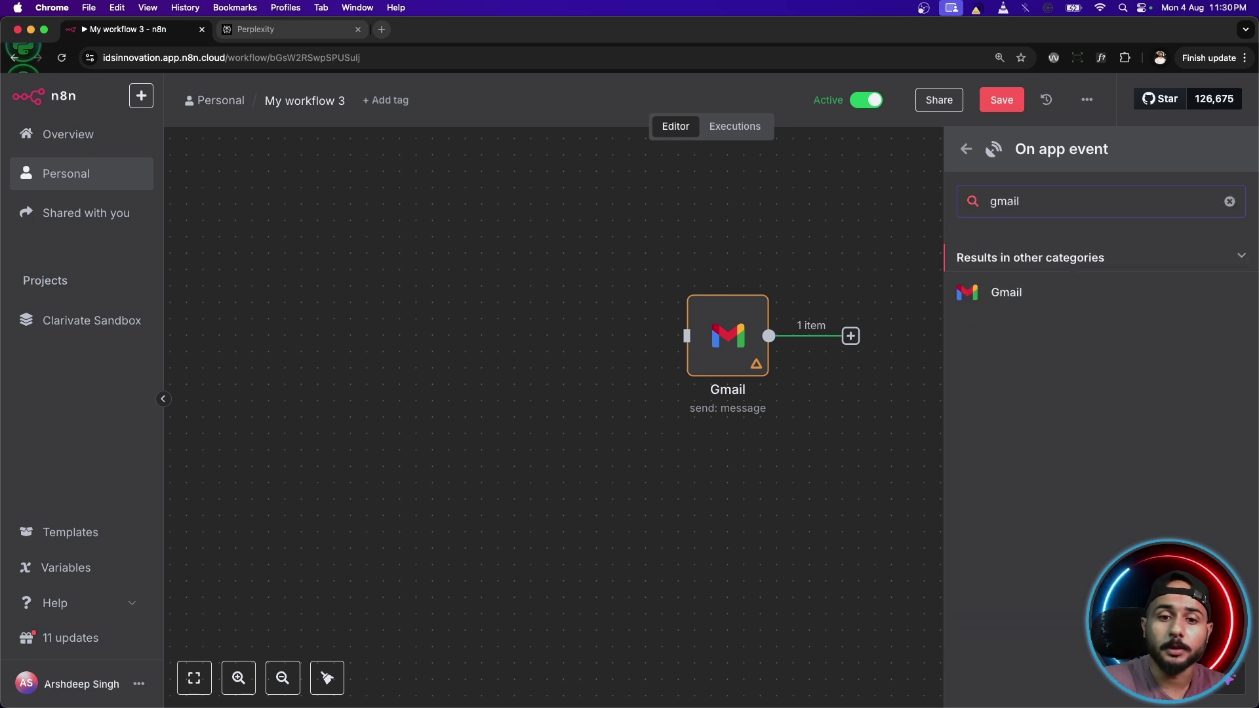
click(1051, 299)
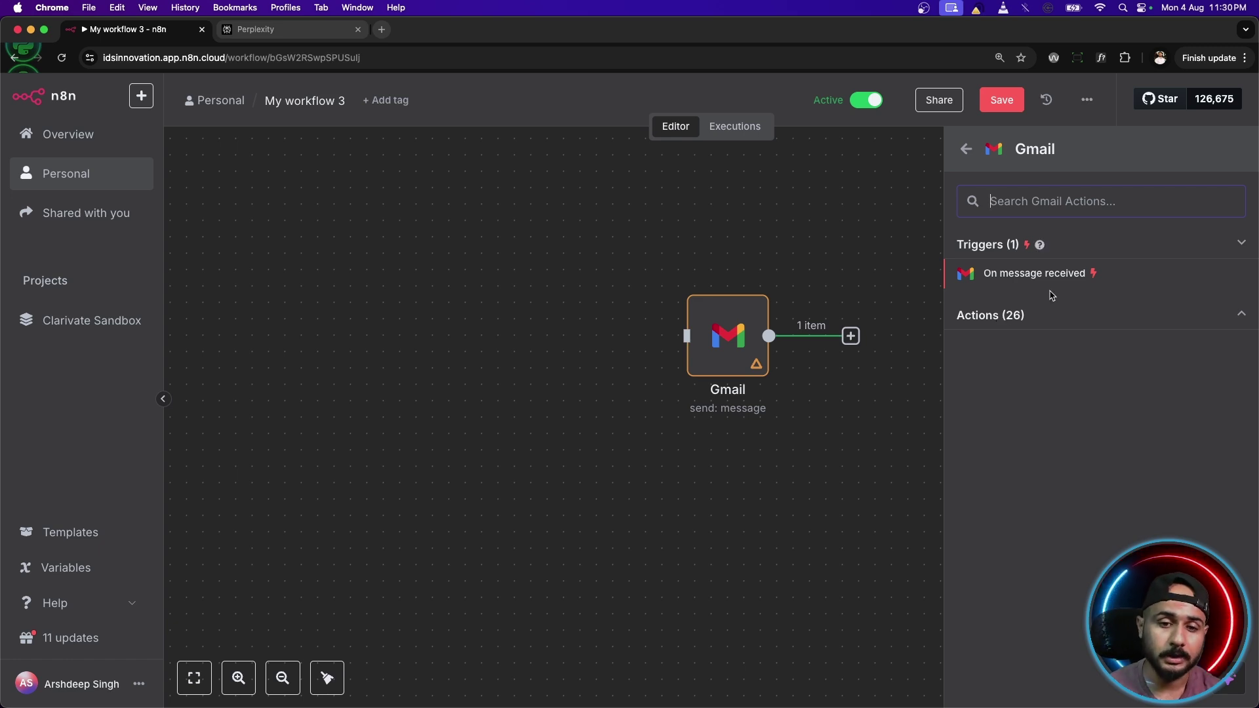
click(1007, 281)
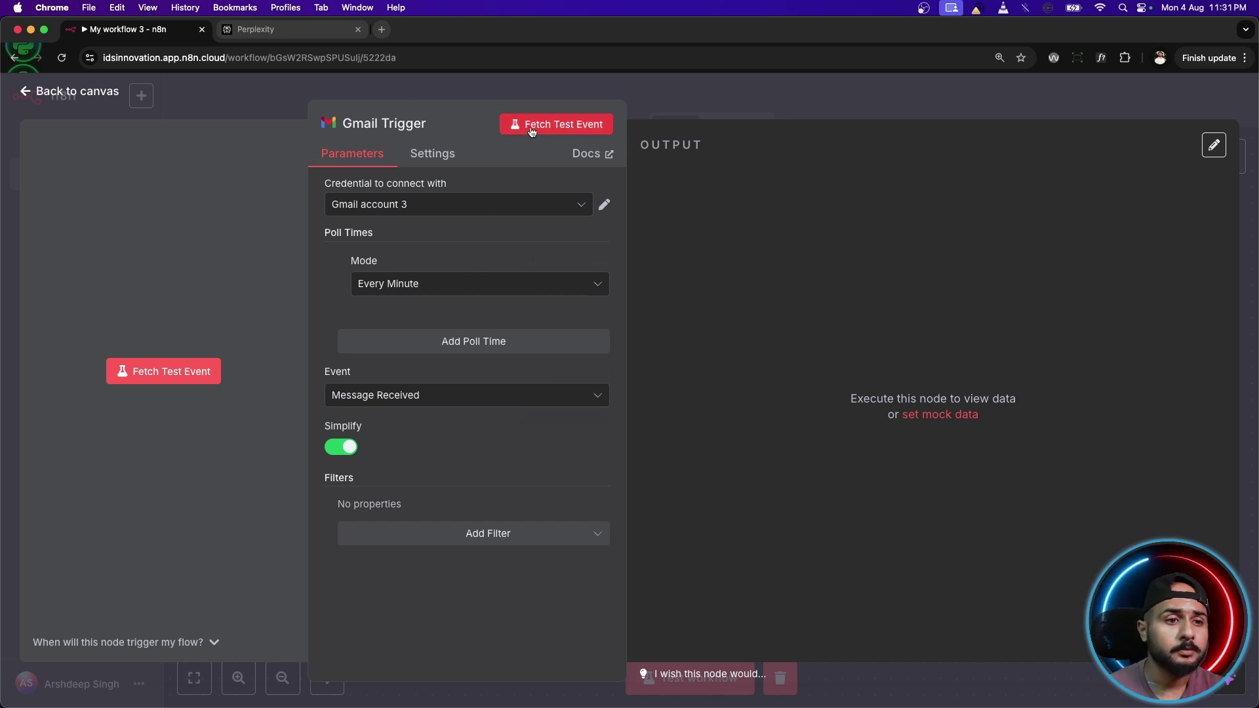
Fetch a test email for the Gmail Trigger, set the workflow inactive, and dismiss the survey.
click(533, 129)
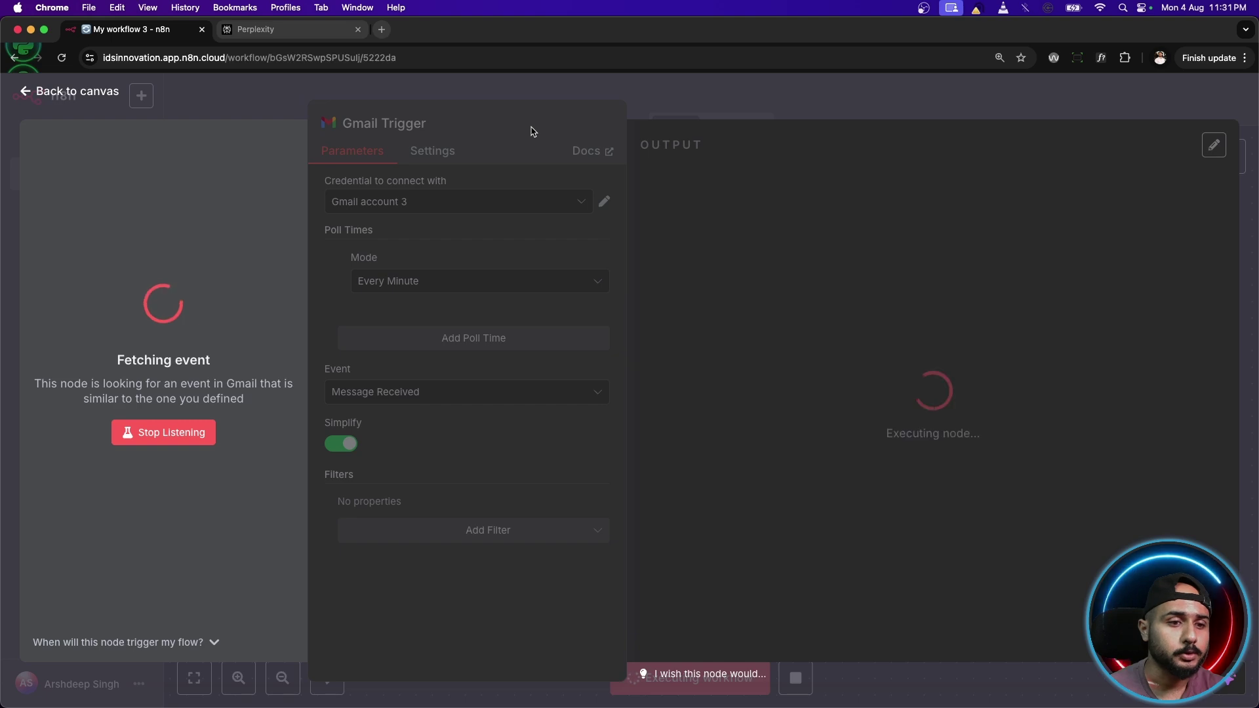
key(Escape)
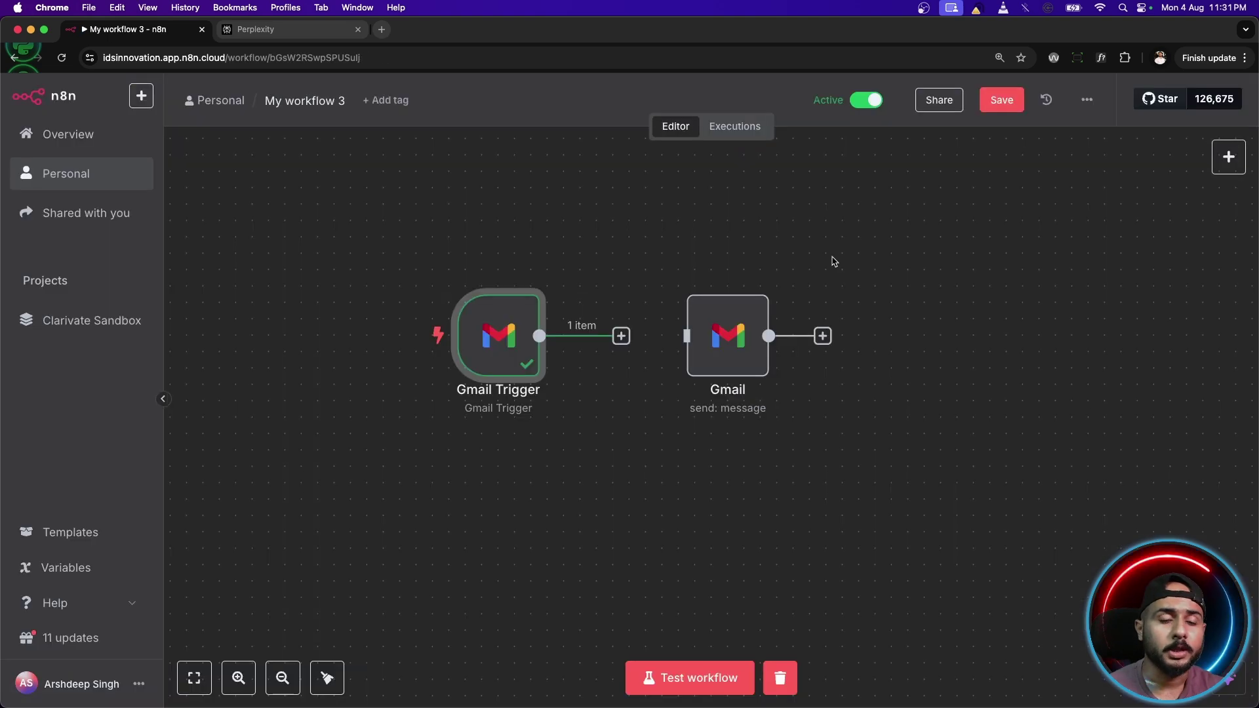
click(873, 102)
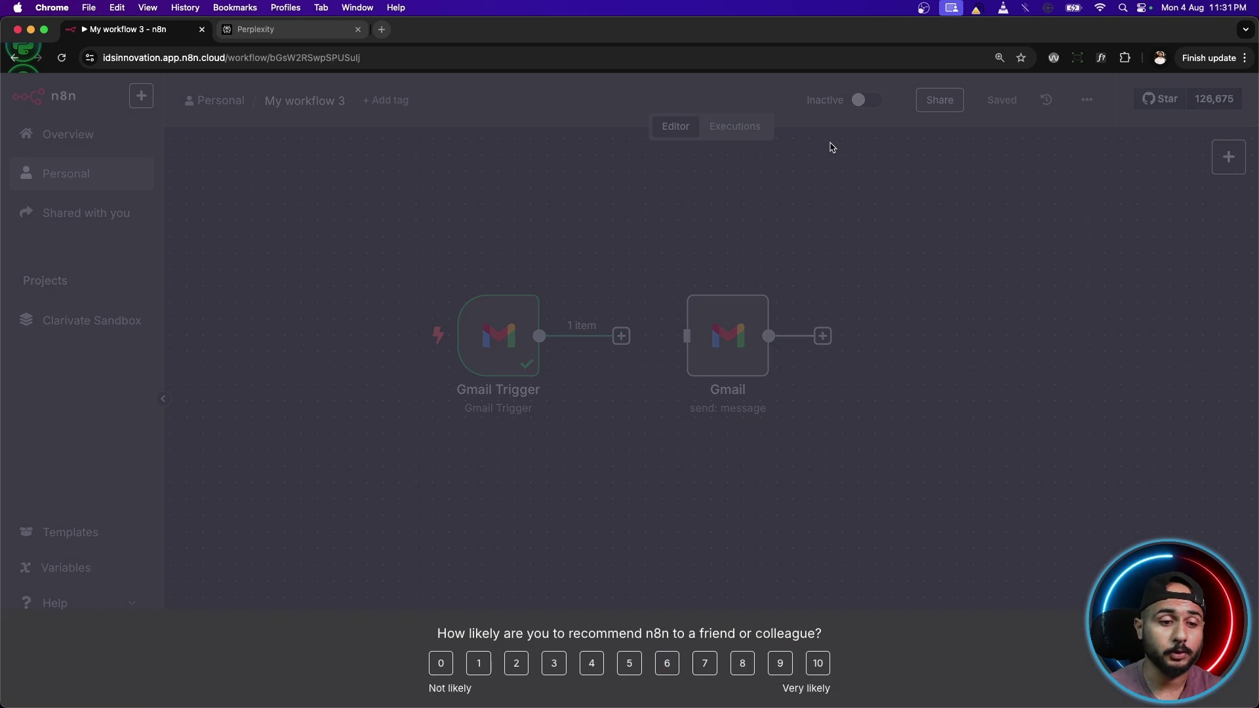
click(846, 421)
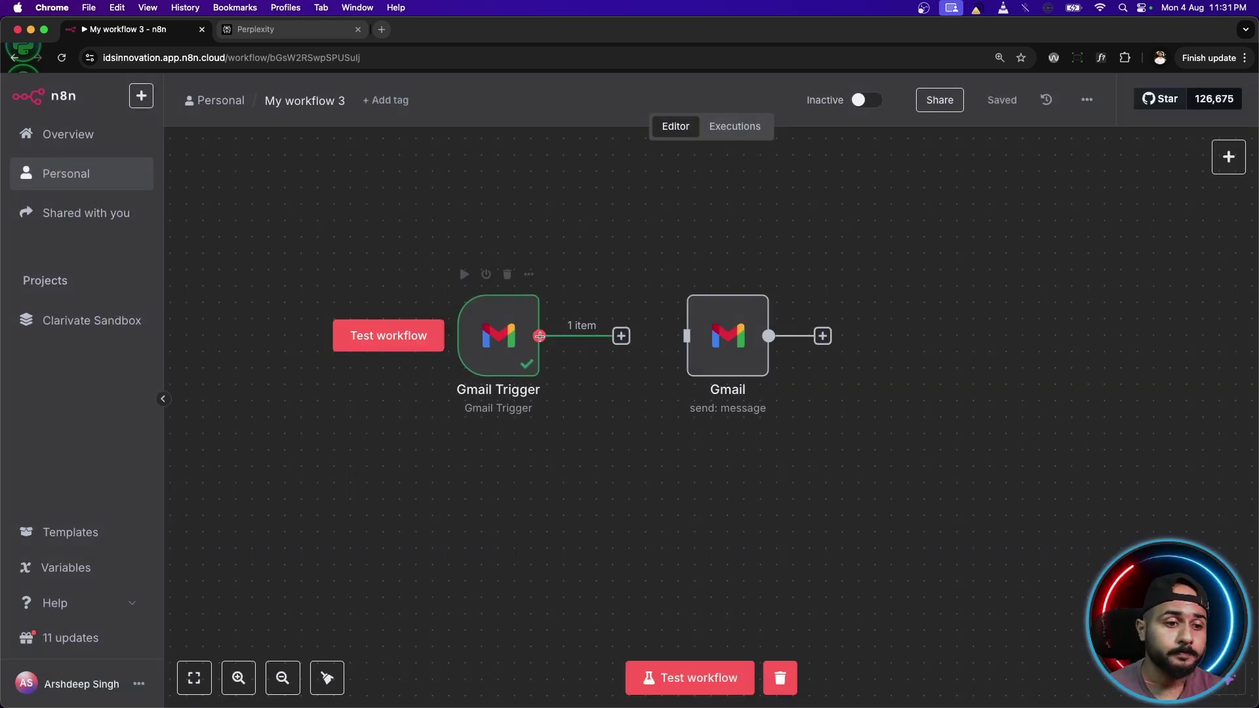
Link the Gmail Trigger output to the Gmail send node and check its one fetched item.
drag(622, 336, 678, 335)
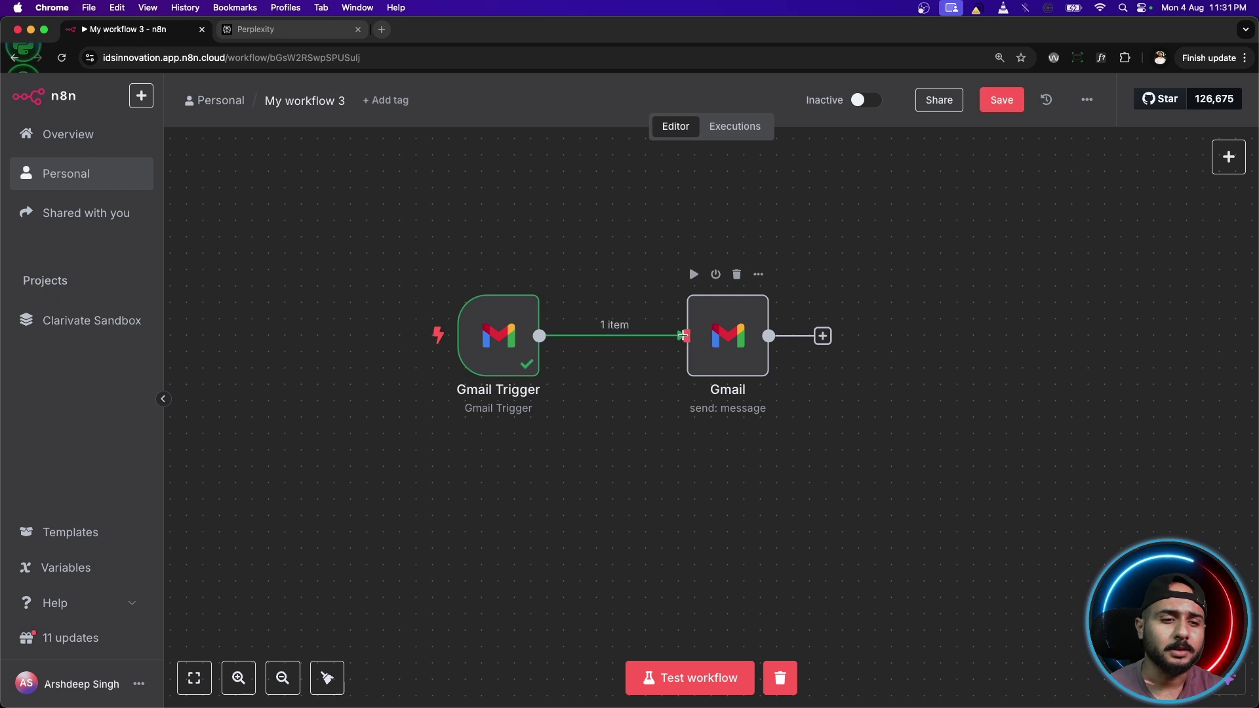
drag(488, 325, 537, 323)
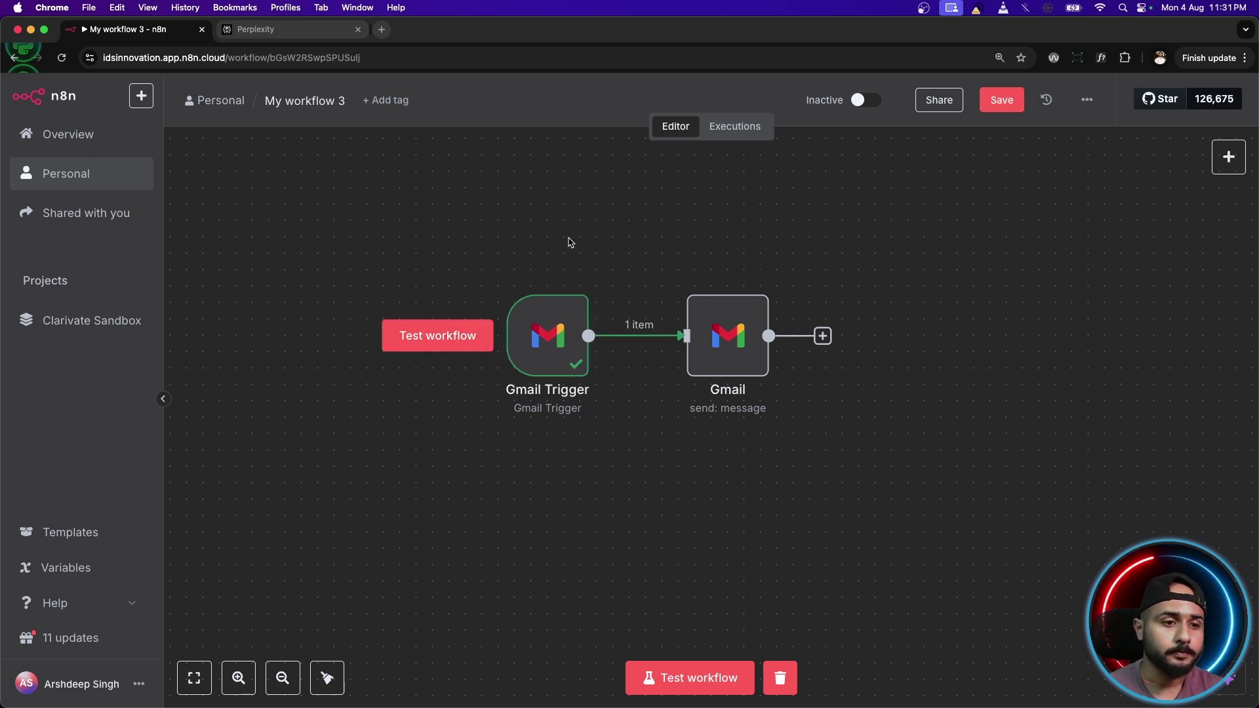
double_click(556, 331)
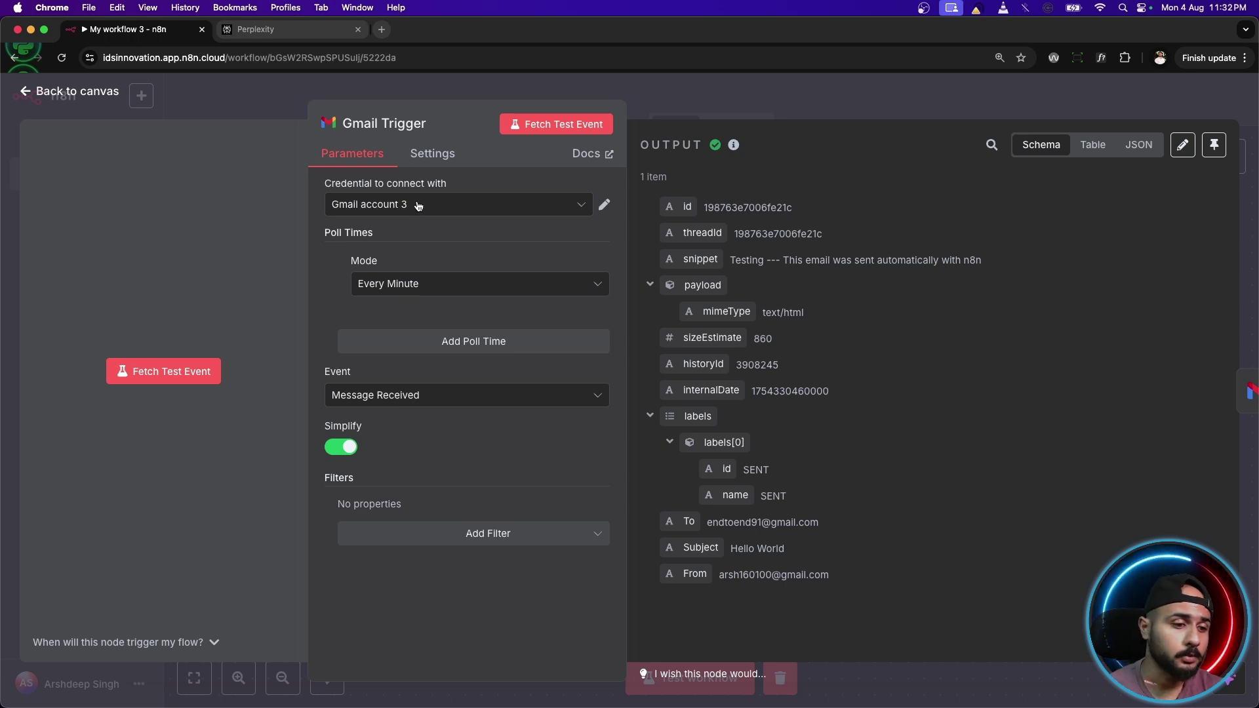
click(106, 93)
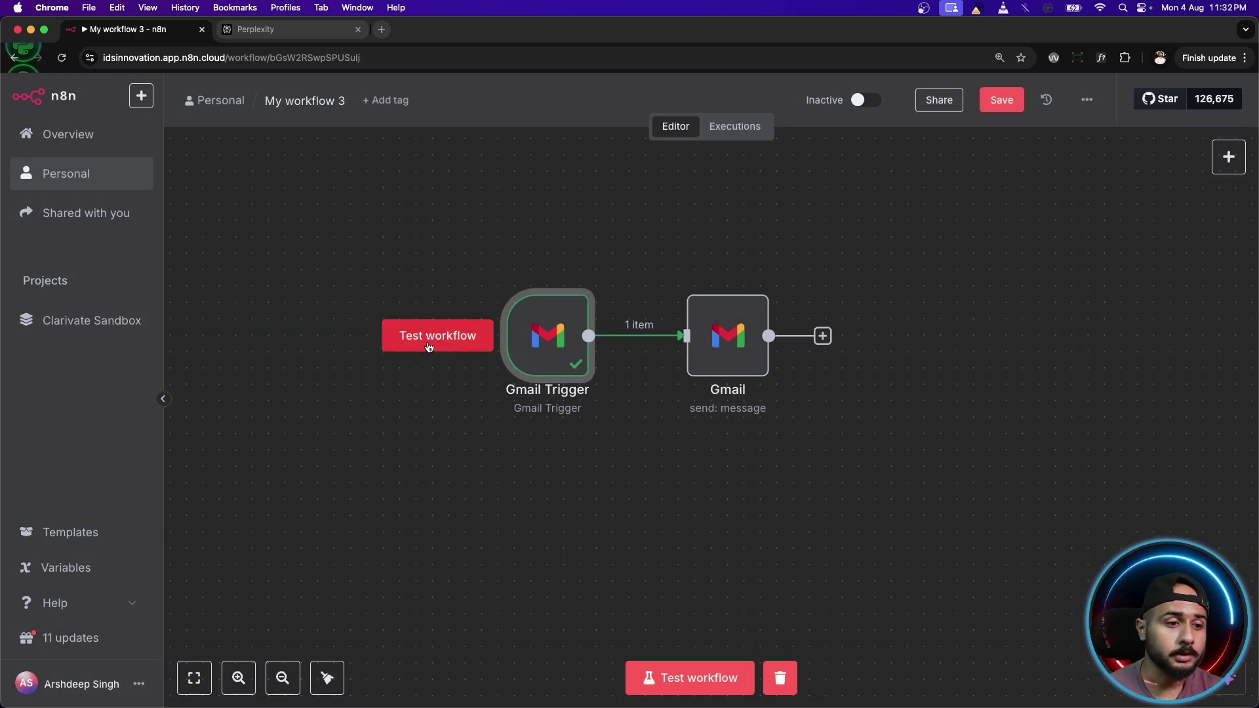
Run the Gmail-triggered workflow test, then reactivate My workflow 3 and dismiss the notice.
click(429, 347)
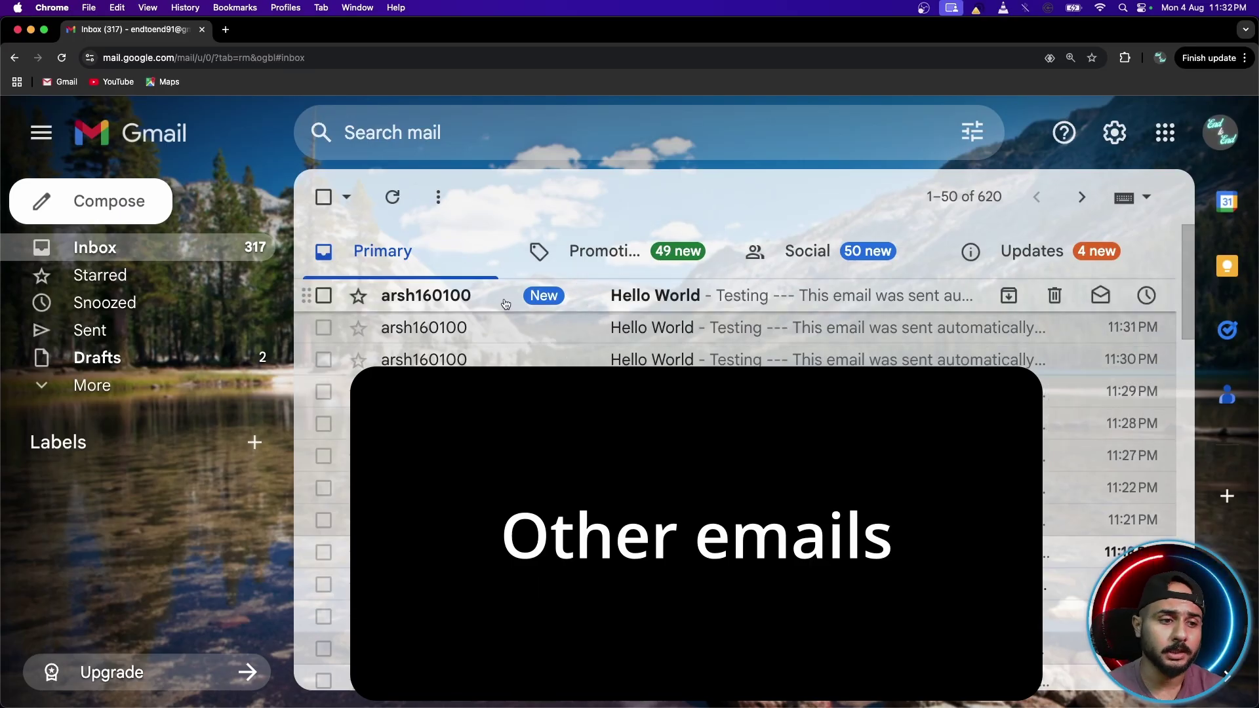
click(29, 29)
click(870, 102)
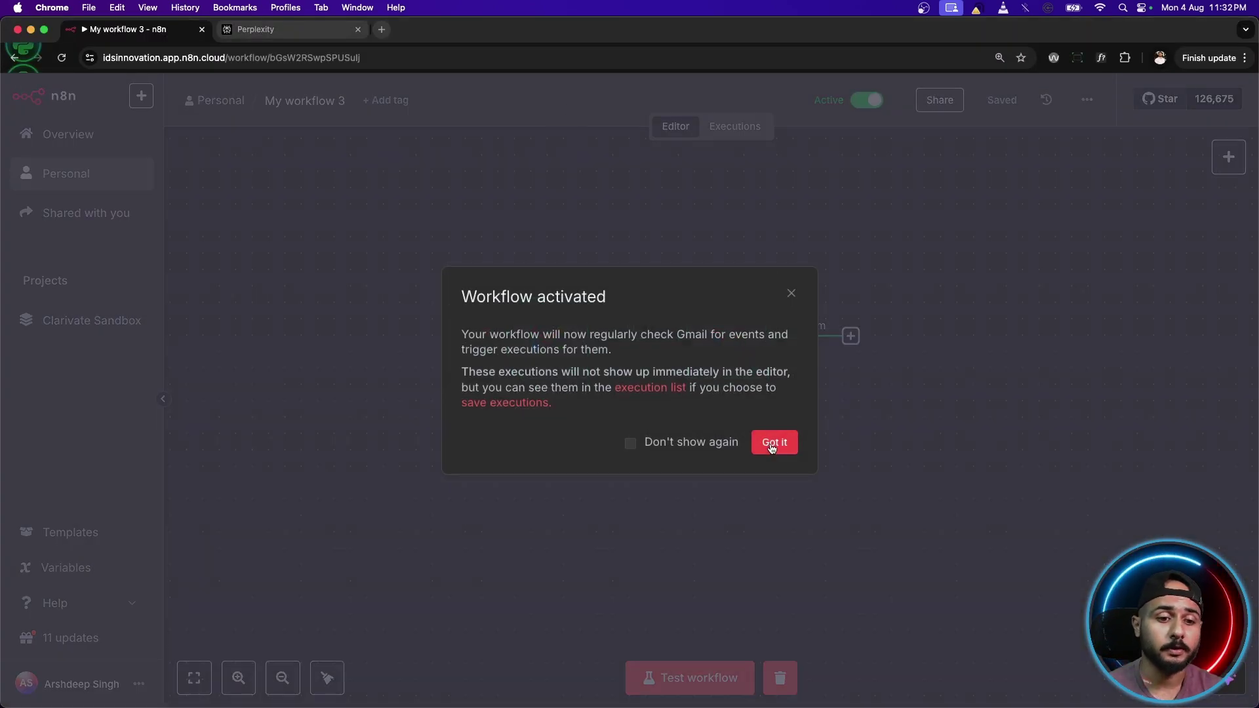
click(771, 443)
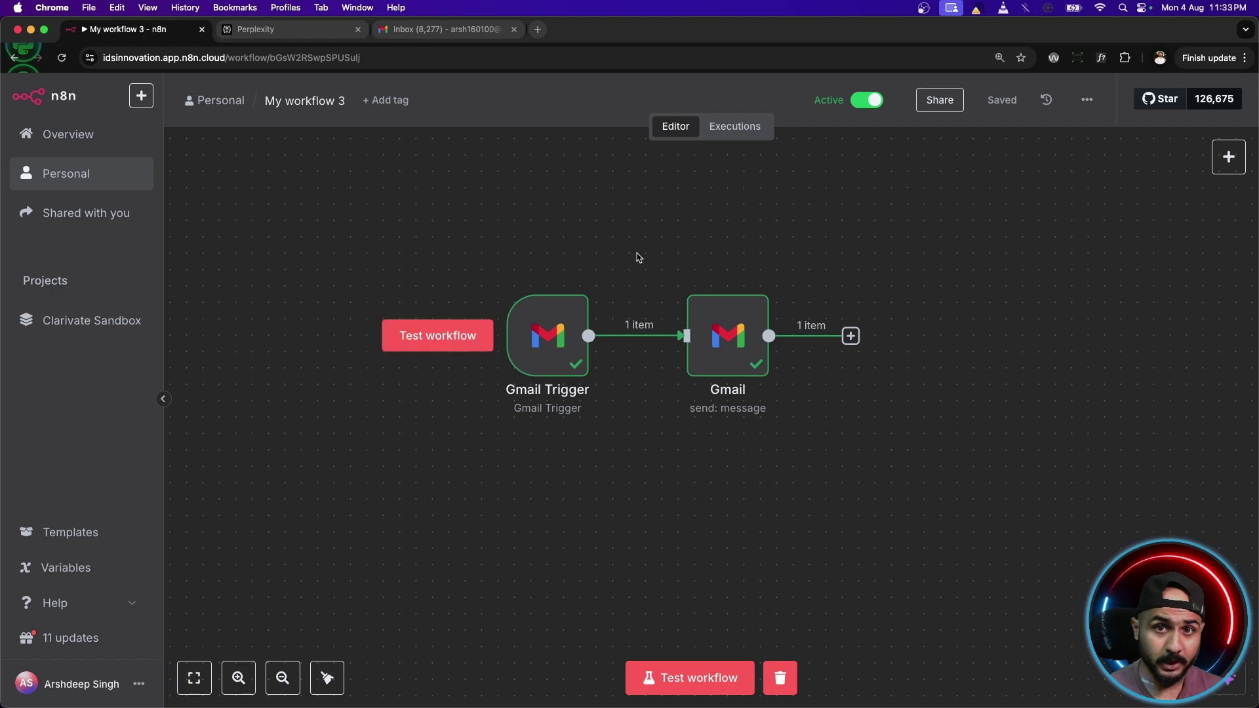
Bring the Gmail inbox forward to check it, then delete the Gmail Trigger node.
mouse_move(523, 700)
right_click(579, 676)
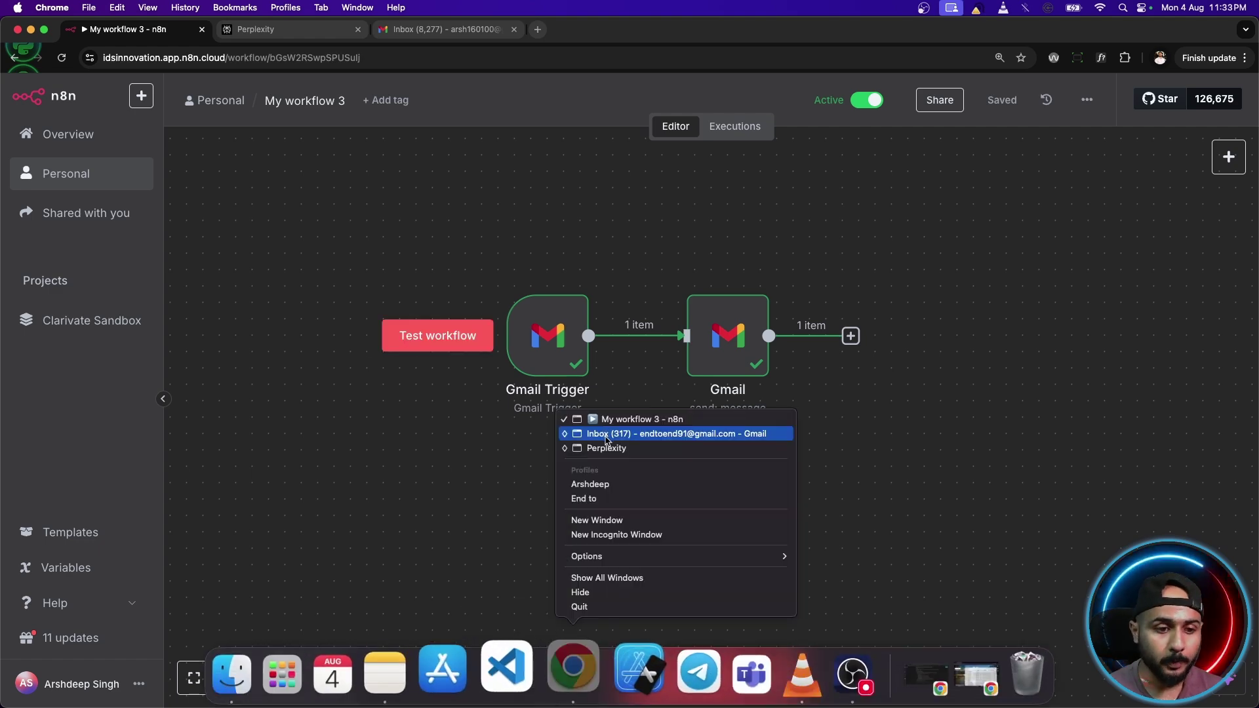
click(606, 435)
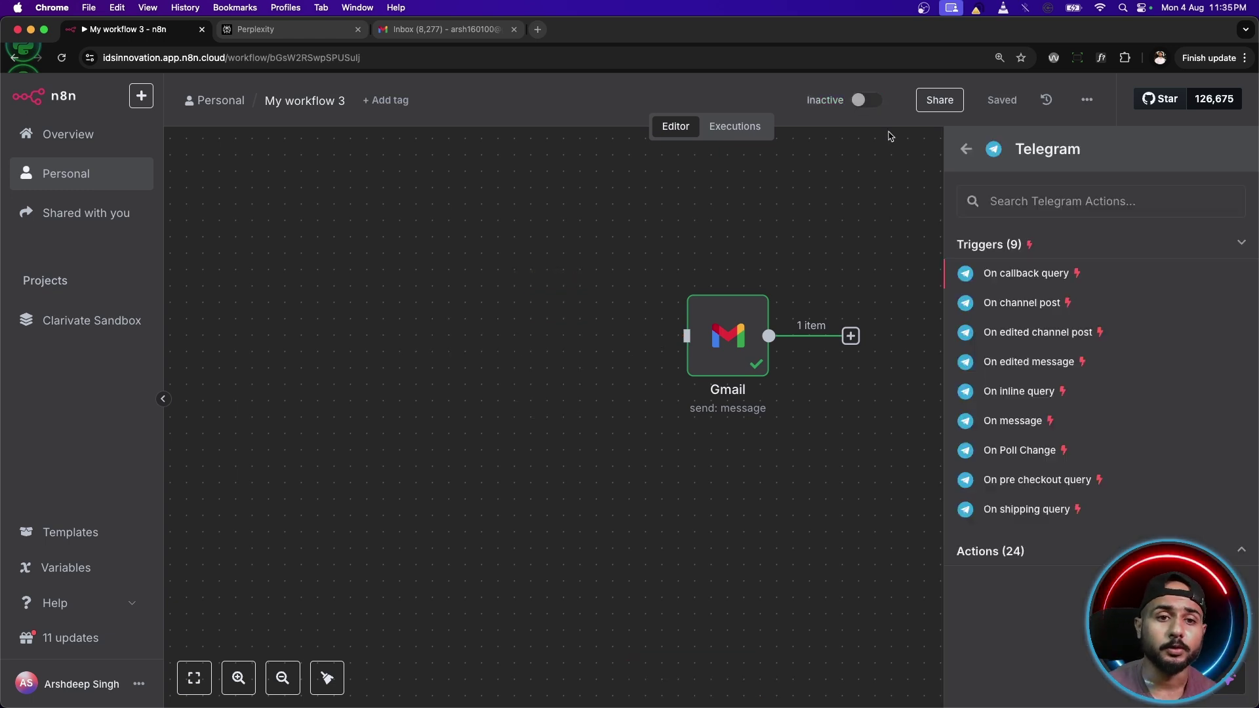
click(874, 209)
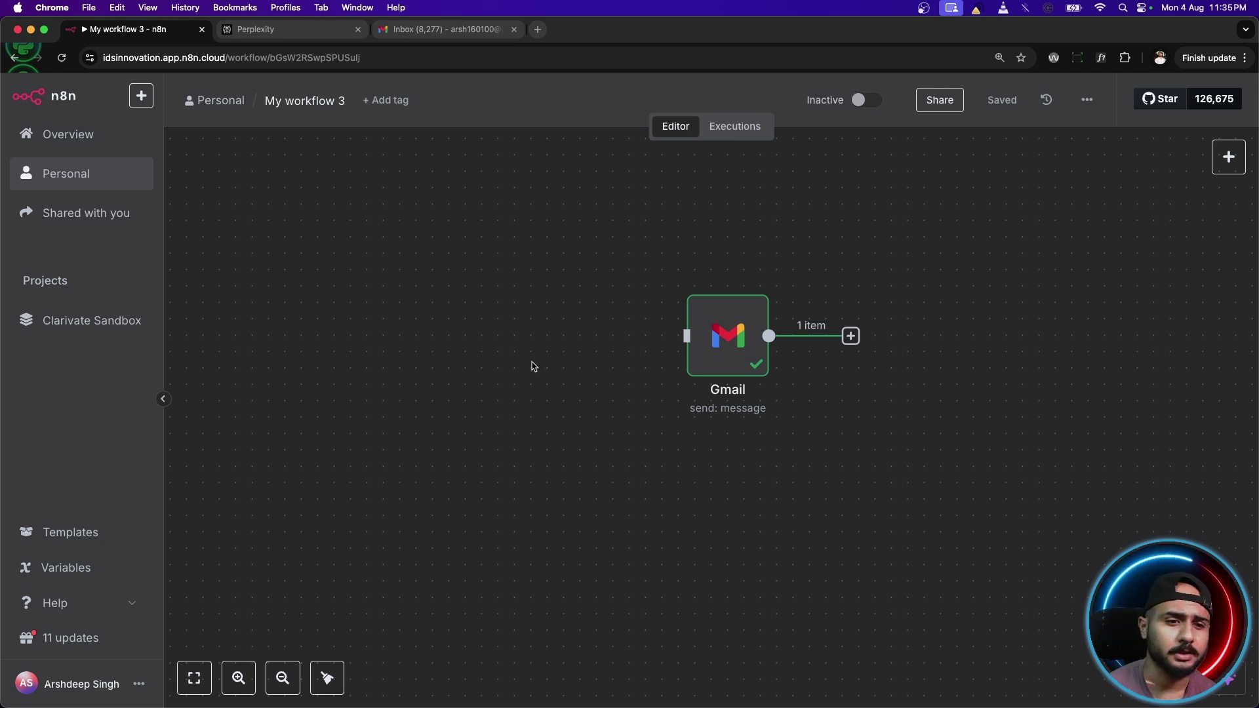
Add an 'On webhook call' trigger to the workflow.
click(1228, 156)
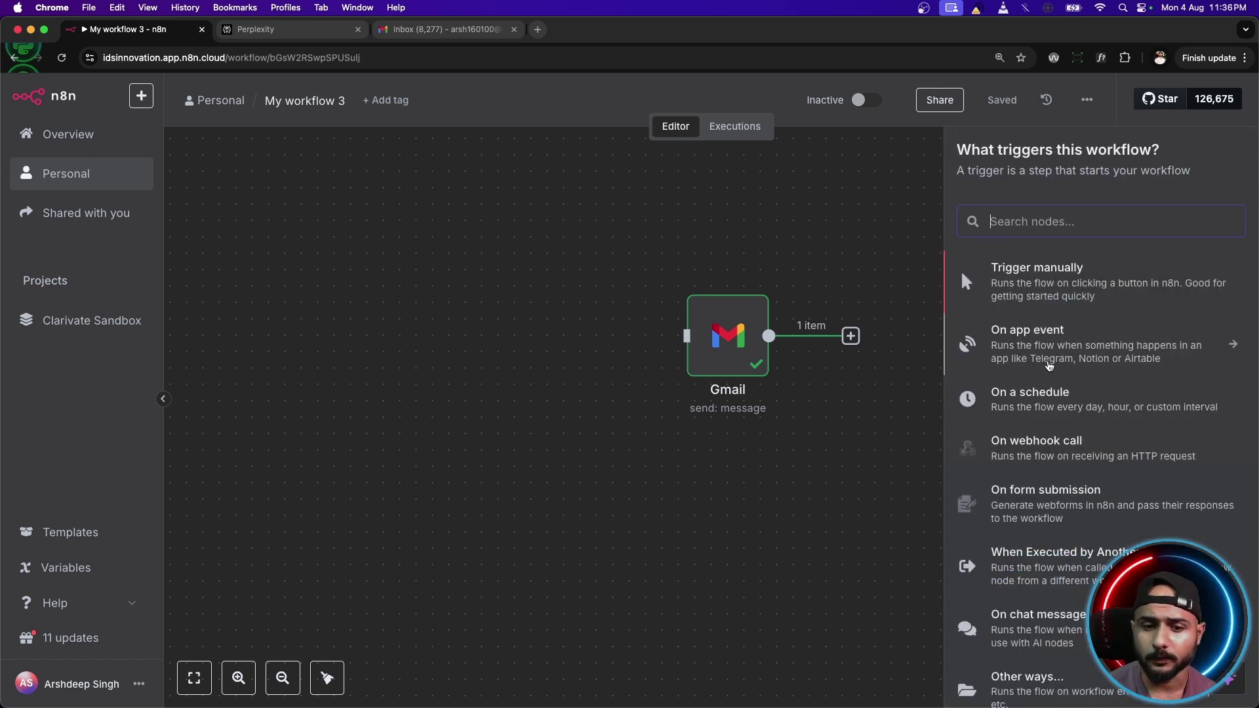
scroll(1047, 379, down, 2)
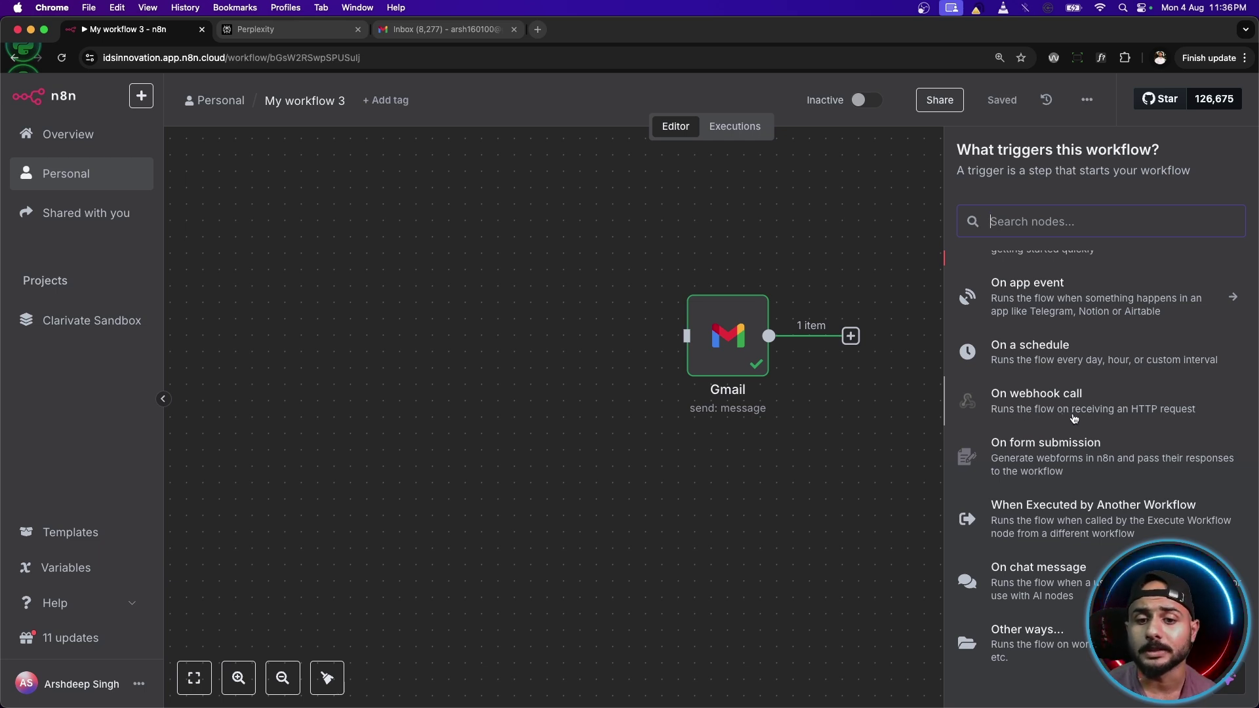
click(1093, 410)
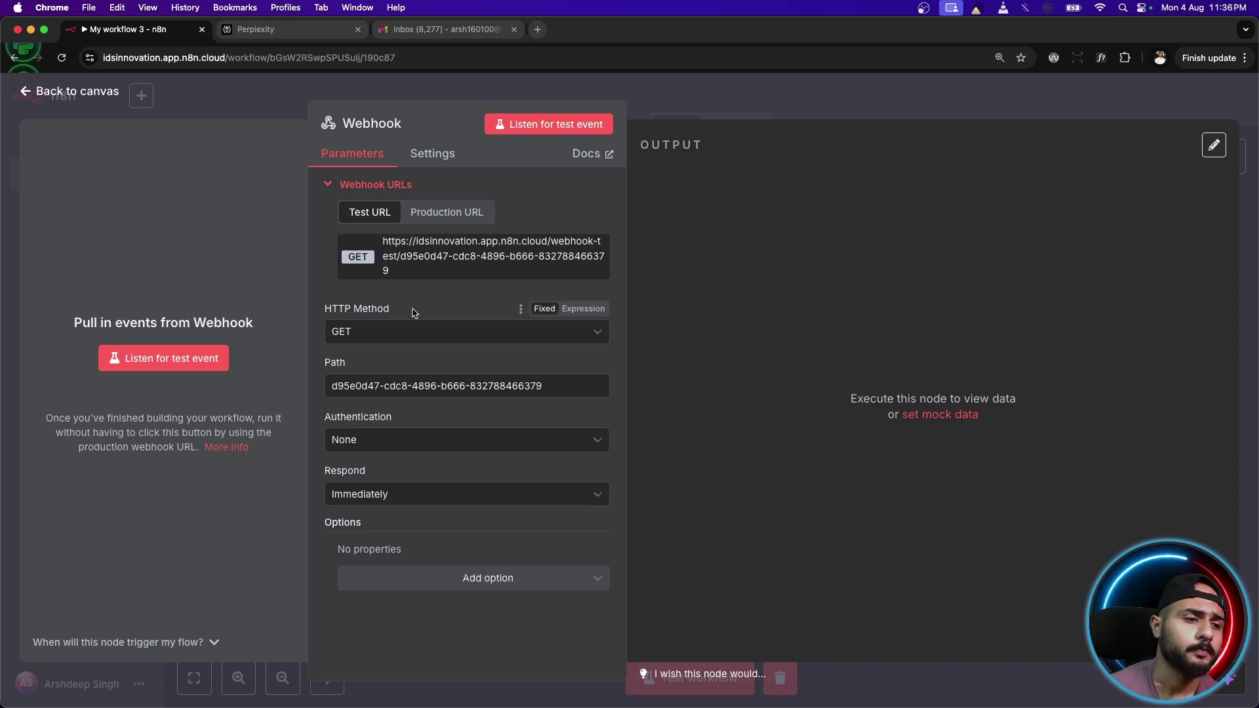
Copy the webhook's test URL and start listening for a test event.
click(406, 274)
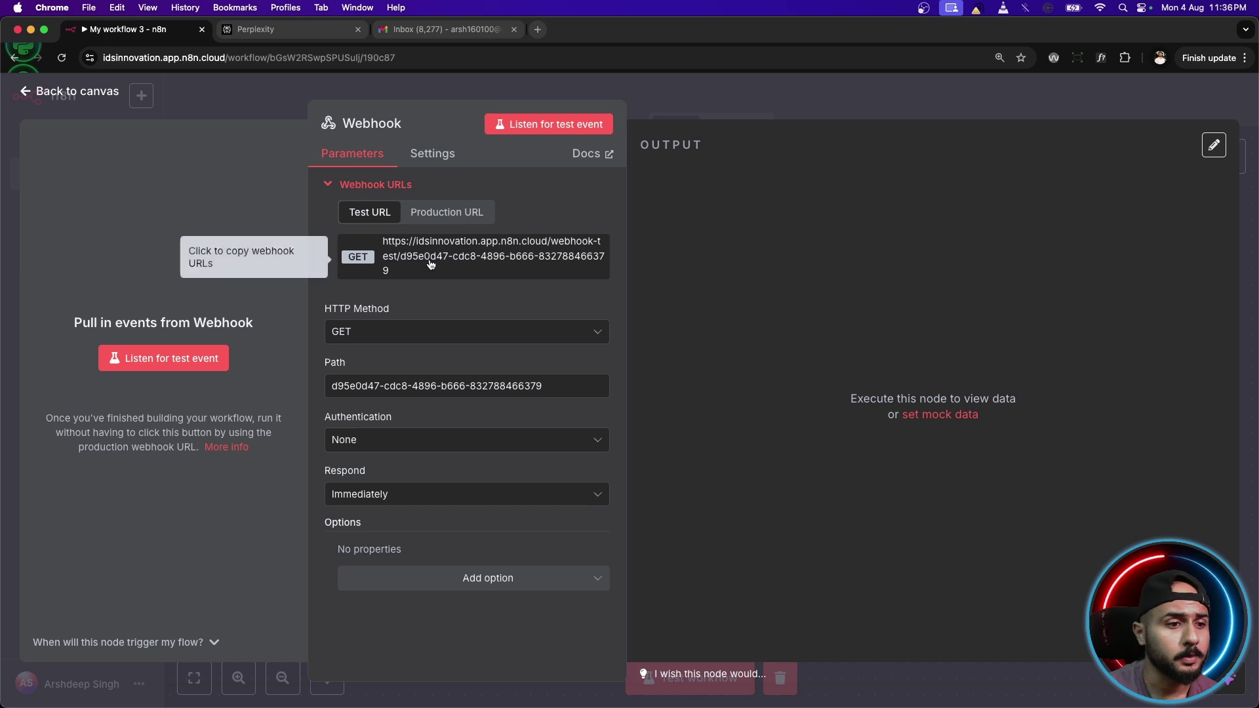
click(427, 273)
click(574, 127)
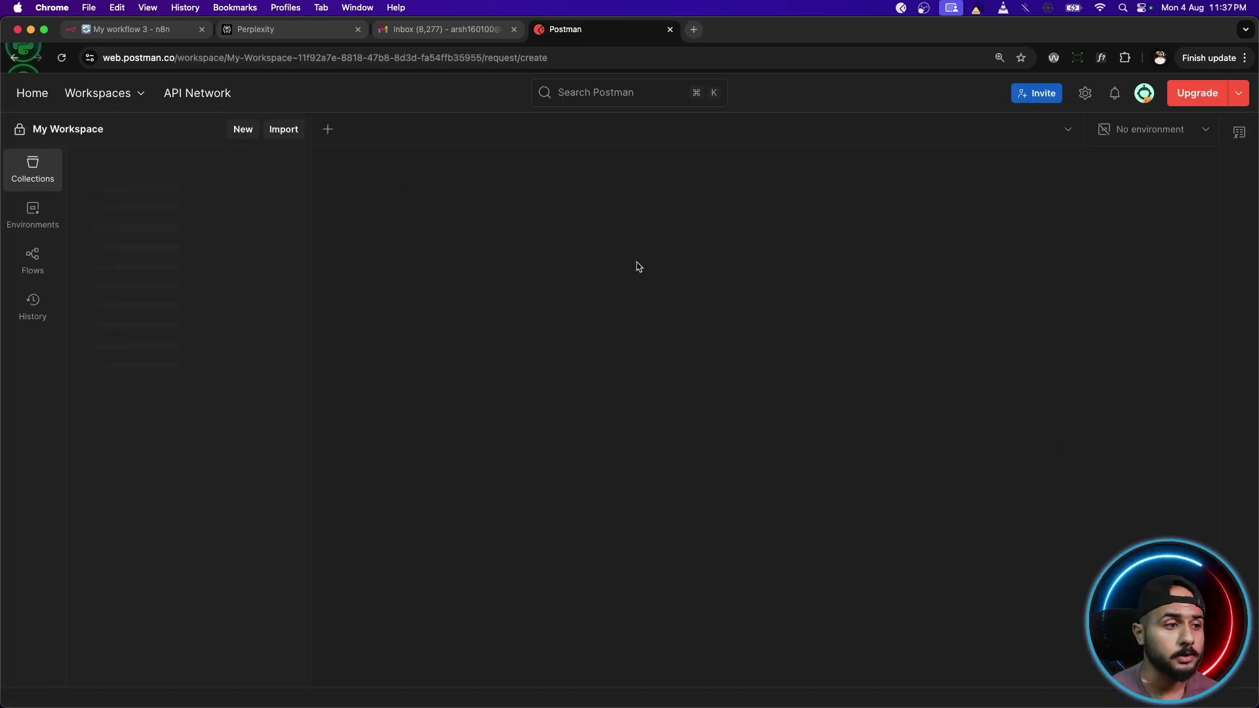
Send a GET request from Postman to the pasted n8n test webhook URL.
click(484, 209)
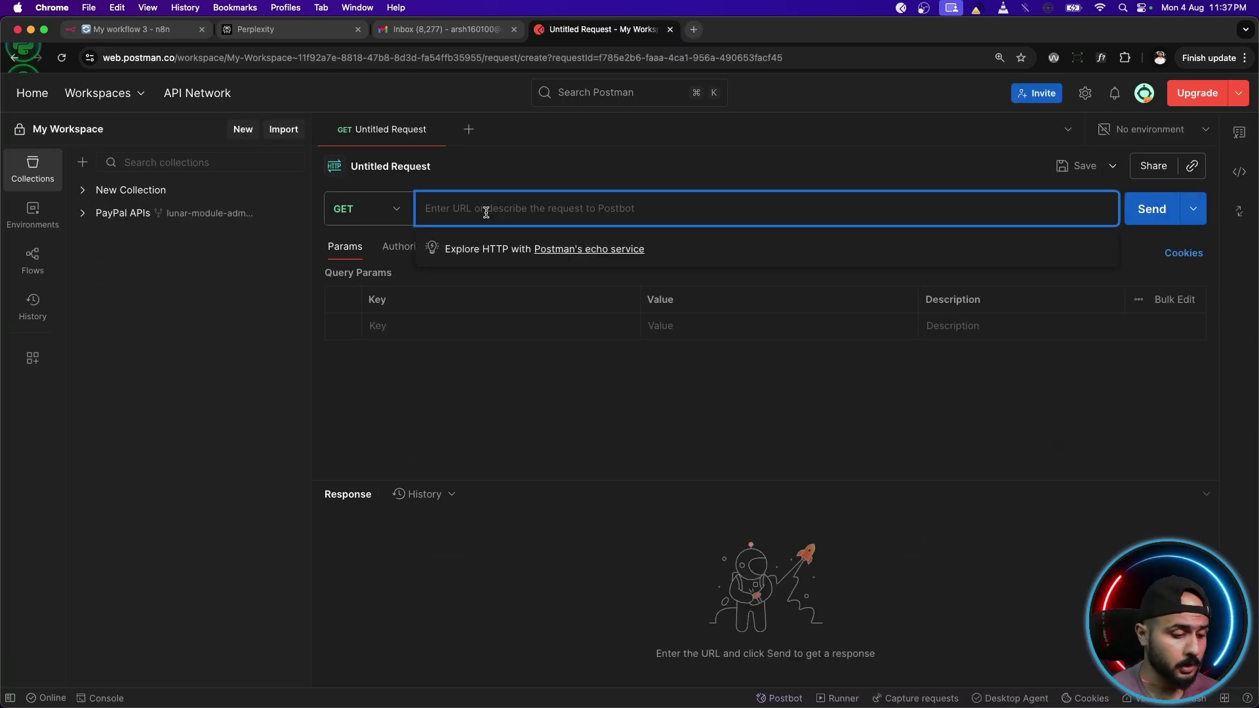
key(super+v)
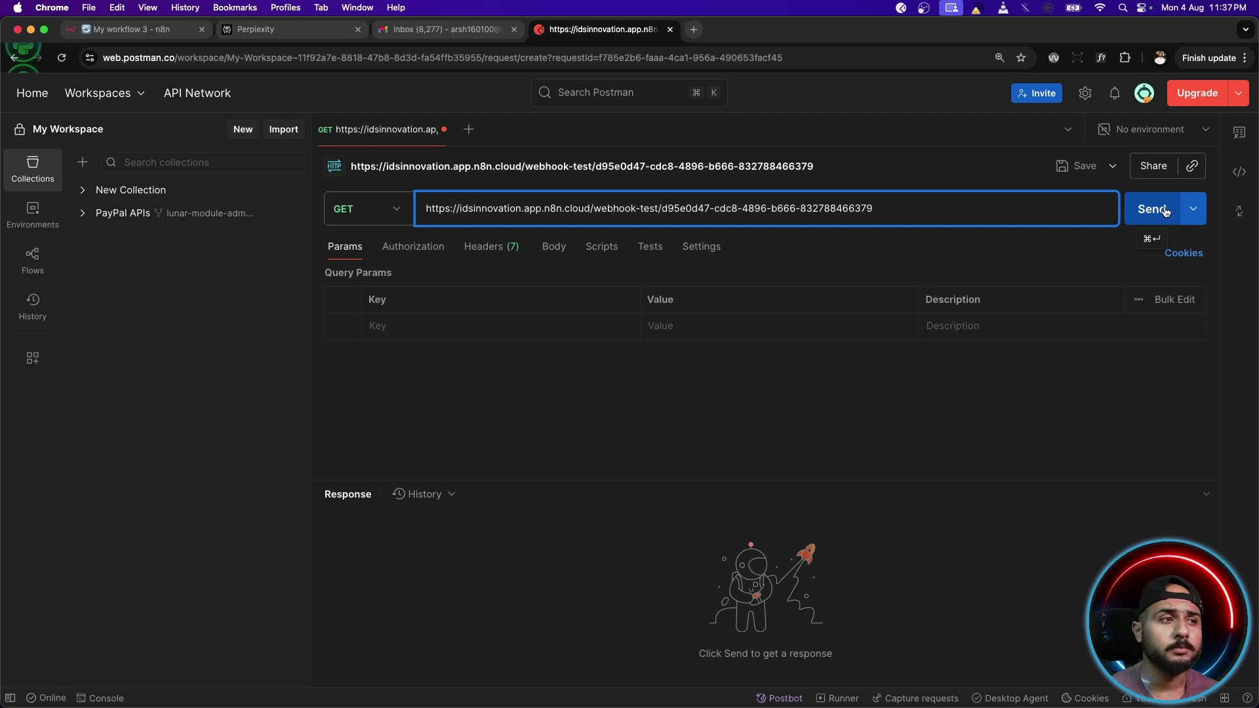
click(1152, 208)
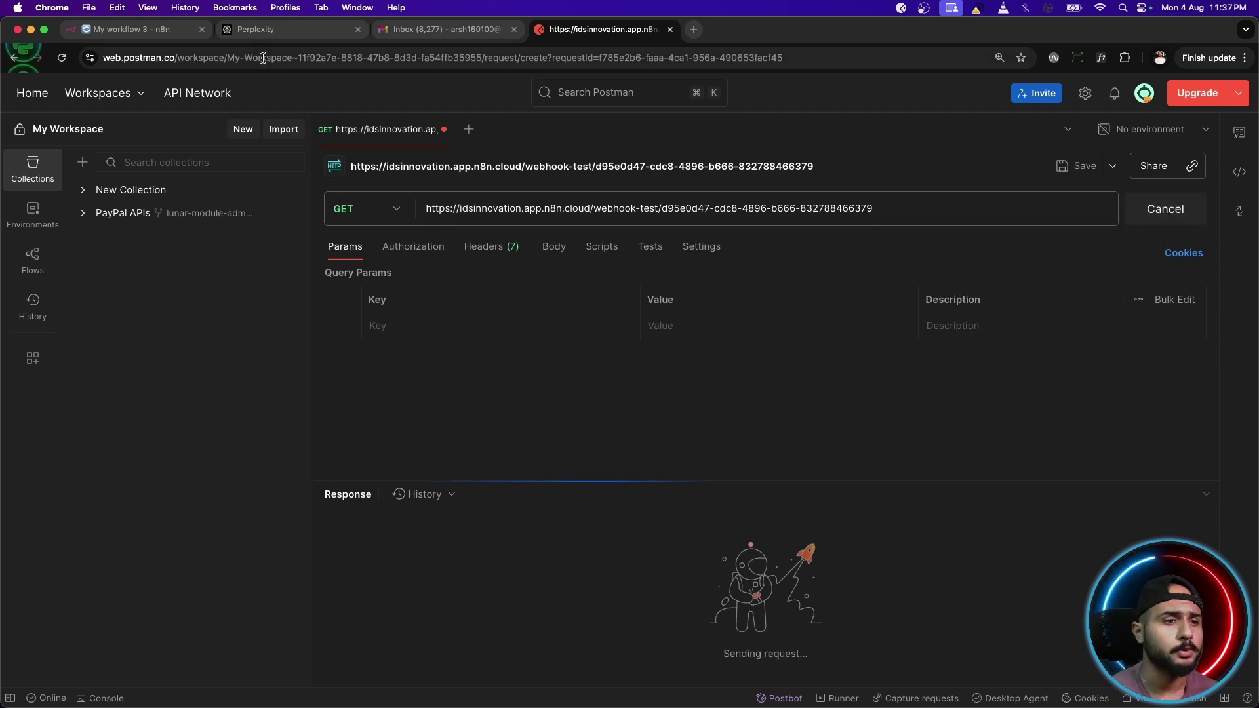
Back on the n8n canvas, place the Webhook node beside Gmail and connect its output to it.
click(128, 29)
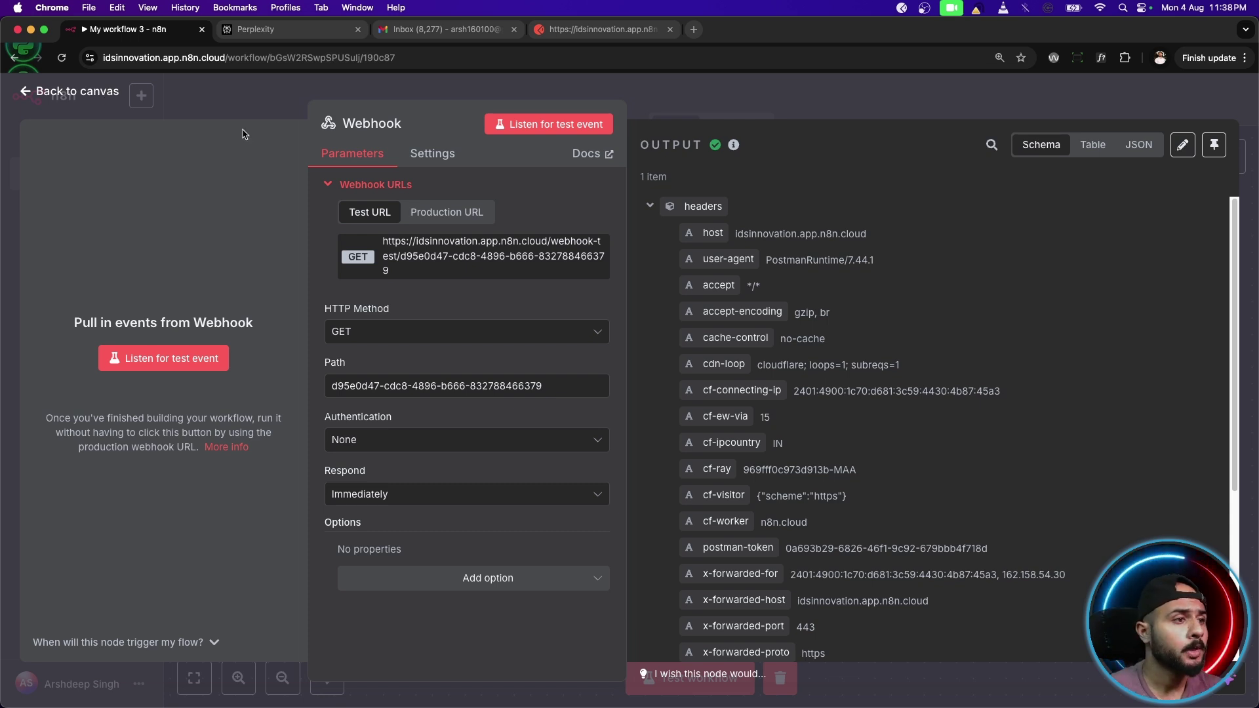
click(59, 91)
drag(707, 457, 461, 375)
drag(588, 336, 686, 335)
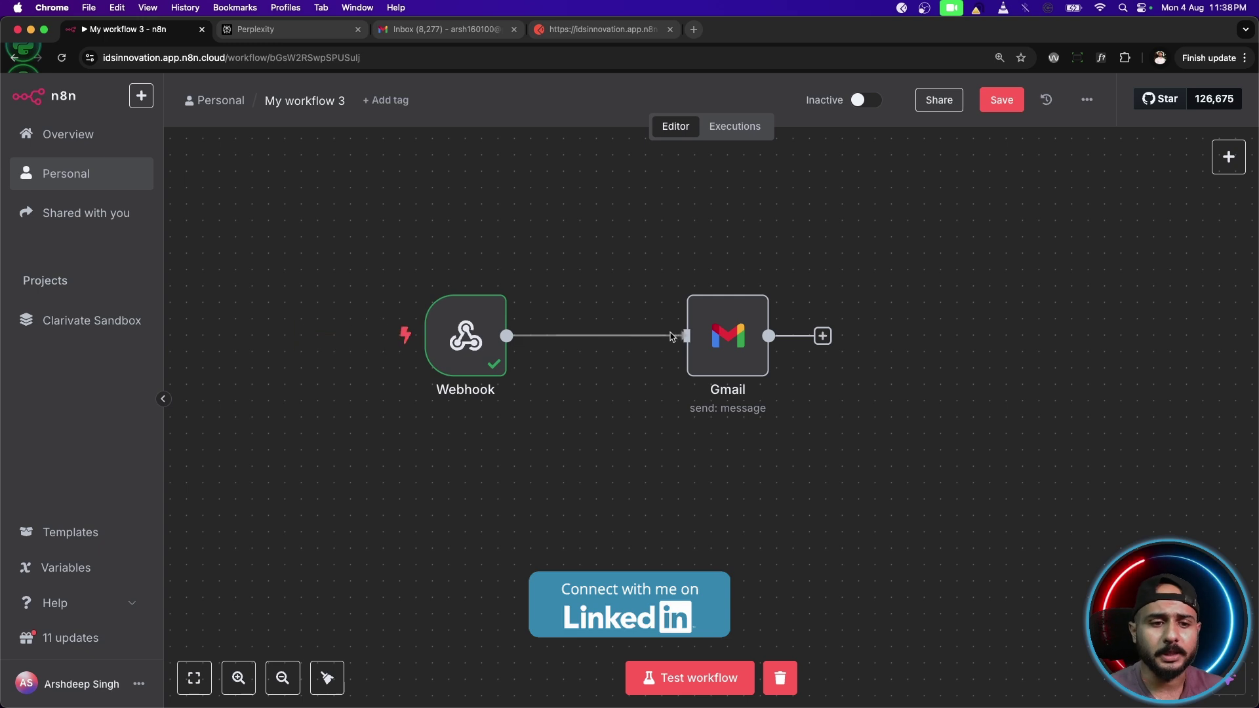